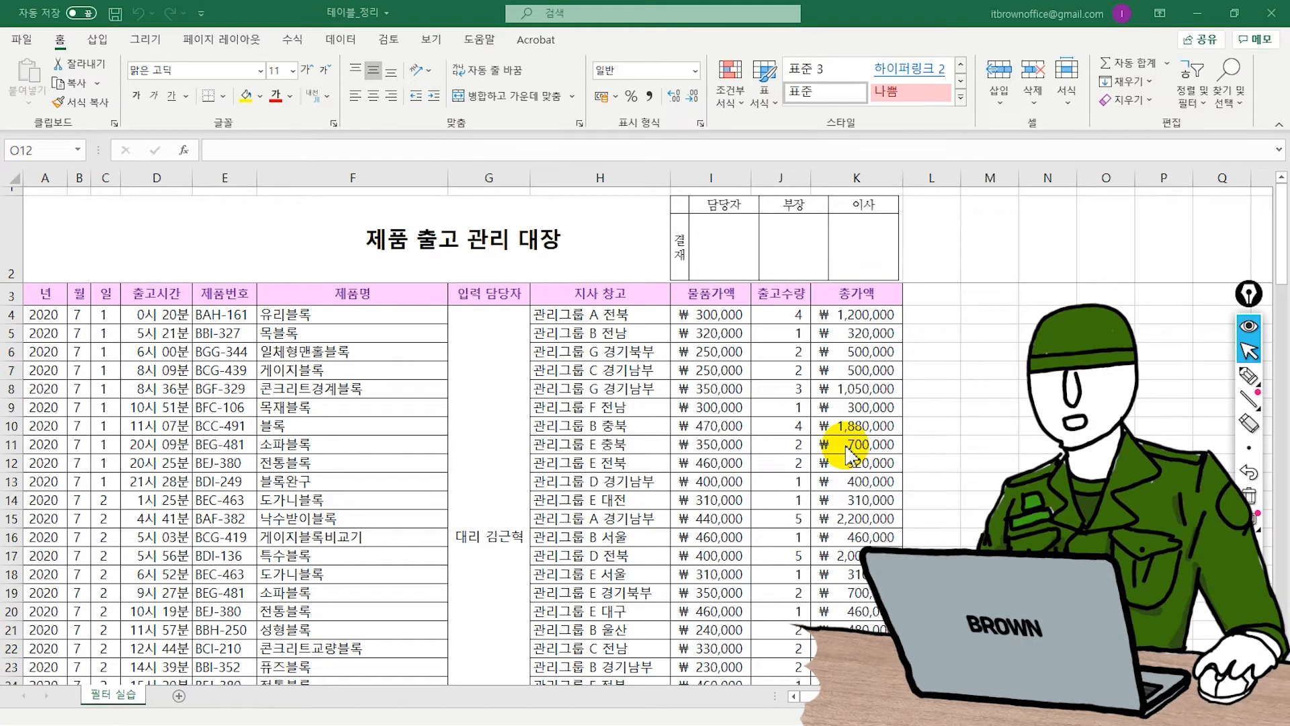
Step: Mark up the 년·월·일, 입력 담당자, 지사 창고 and 총가액 header areas with temporary on-screen pen strokes
mouse_move(58, 338)
left_mouse_down()
mouse_move(101, 239)
mouse_move(63, 351)
mouse_move(87, 369)
left_mouse_up()
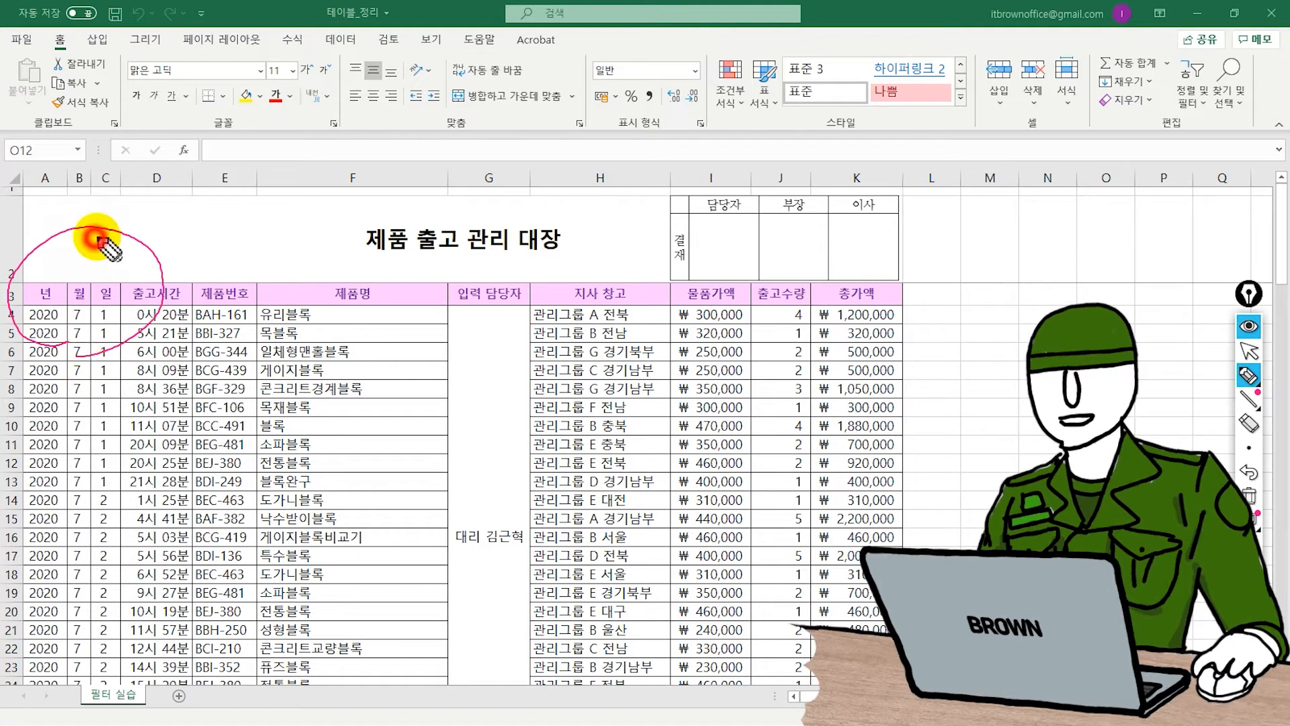
left_click_drag(96, 236, 164, 190)
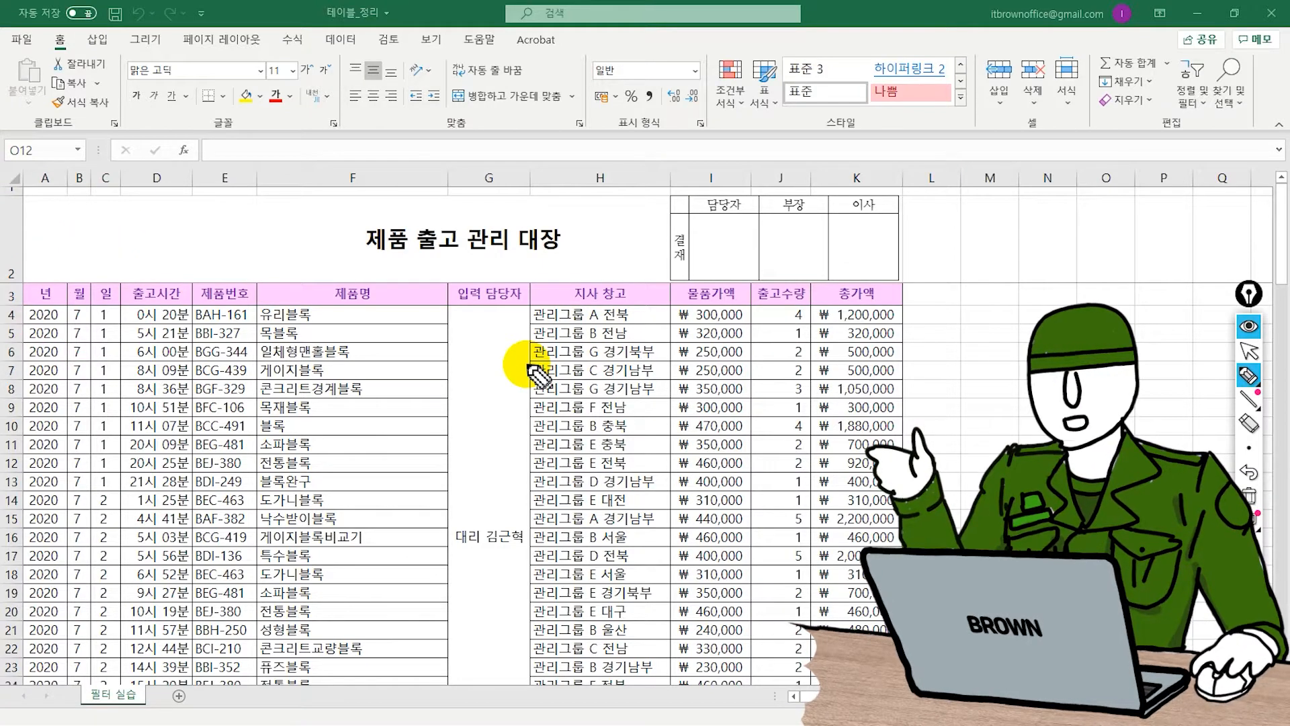
mouse_move(473, 351)
left_mouse_down()
mouse_move(424, 322)
mouse_move(500, 354)
mouse_move(477, 361)
left_mouse_up()
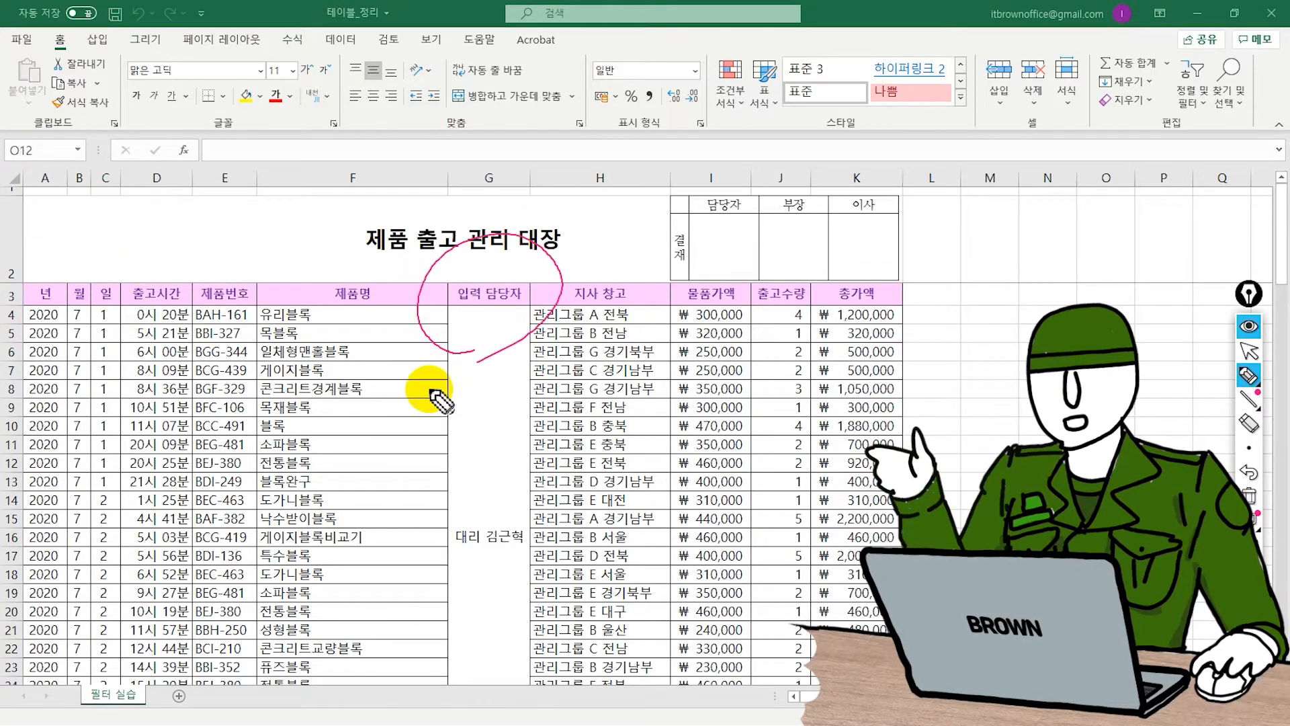
mouse_move(475, 599)
left_mouse_down()
mouse_move(527, 446)
mouse_move(470, 591)
left_mouse_up()
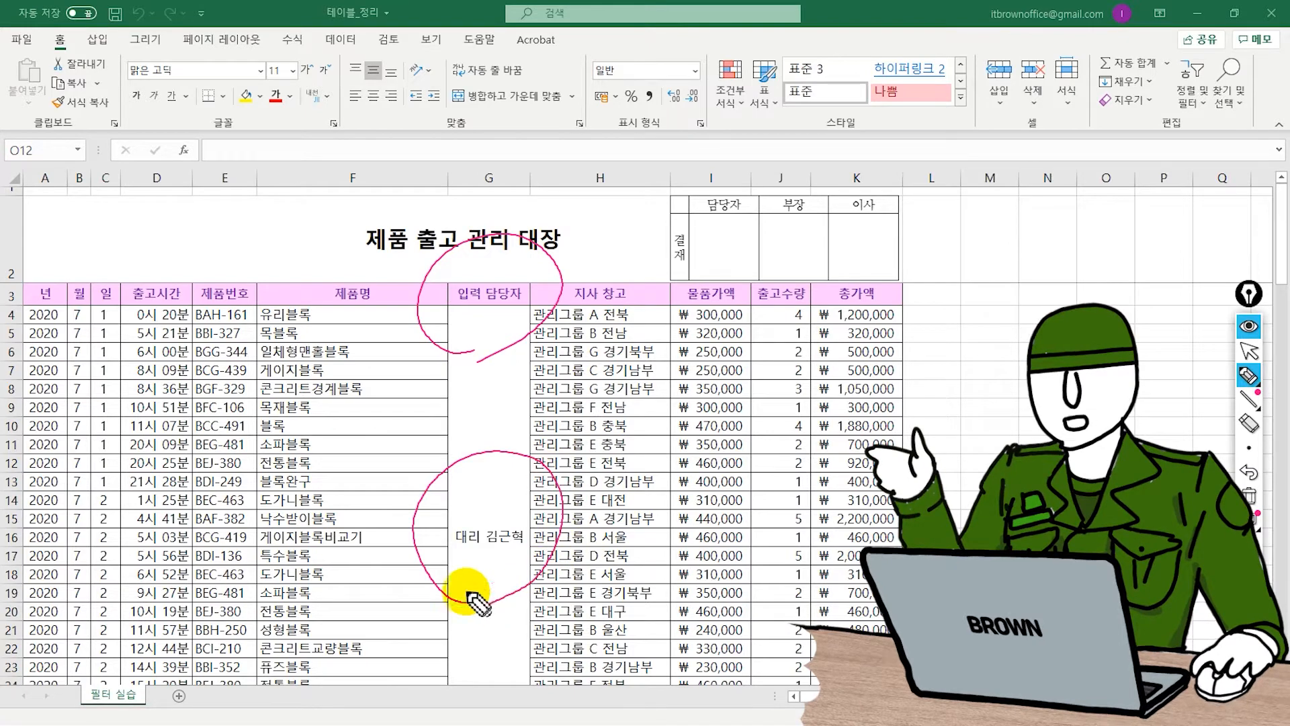
left_click_drag(488, 334, 474, 625)
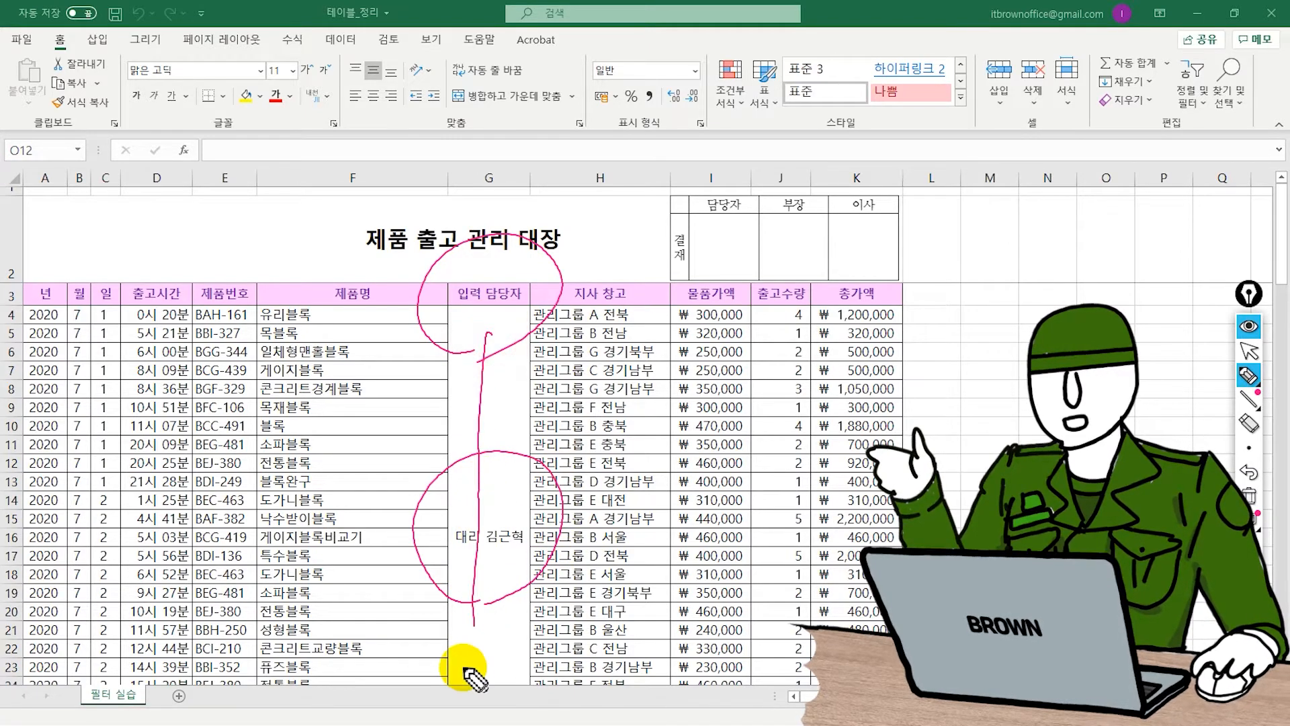
key("ctrl+shift+7")
mouse_move(600, 321)
left_mouse_down()
mouse_move(598, 254)
mouse_move(598, 328)
left_mouse_up()
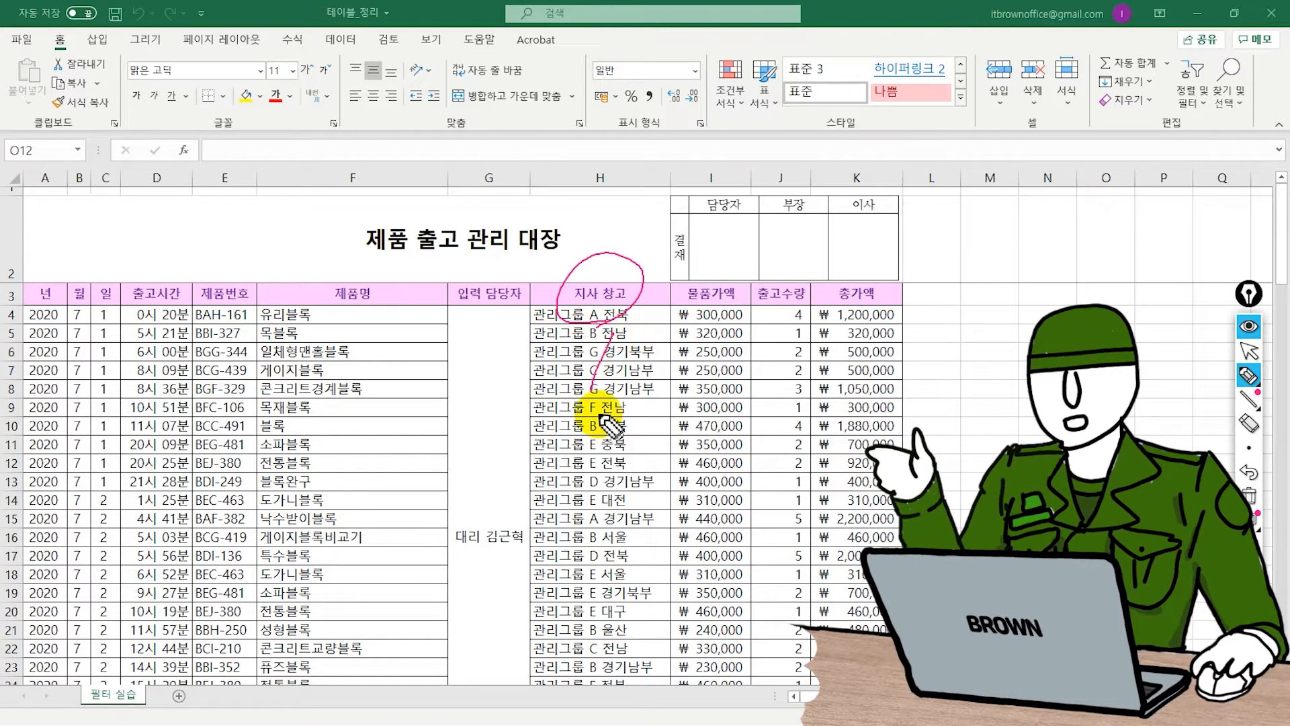
mouse_move(586, 321)
left_mouse_down()
mouse_move(591, 406)
mouse_move(648, 333)
mouse_move(635, 425)
left_mouse_up()
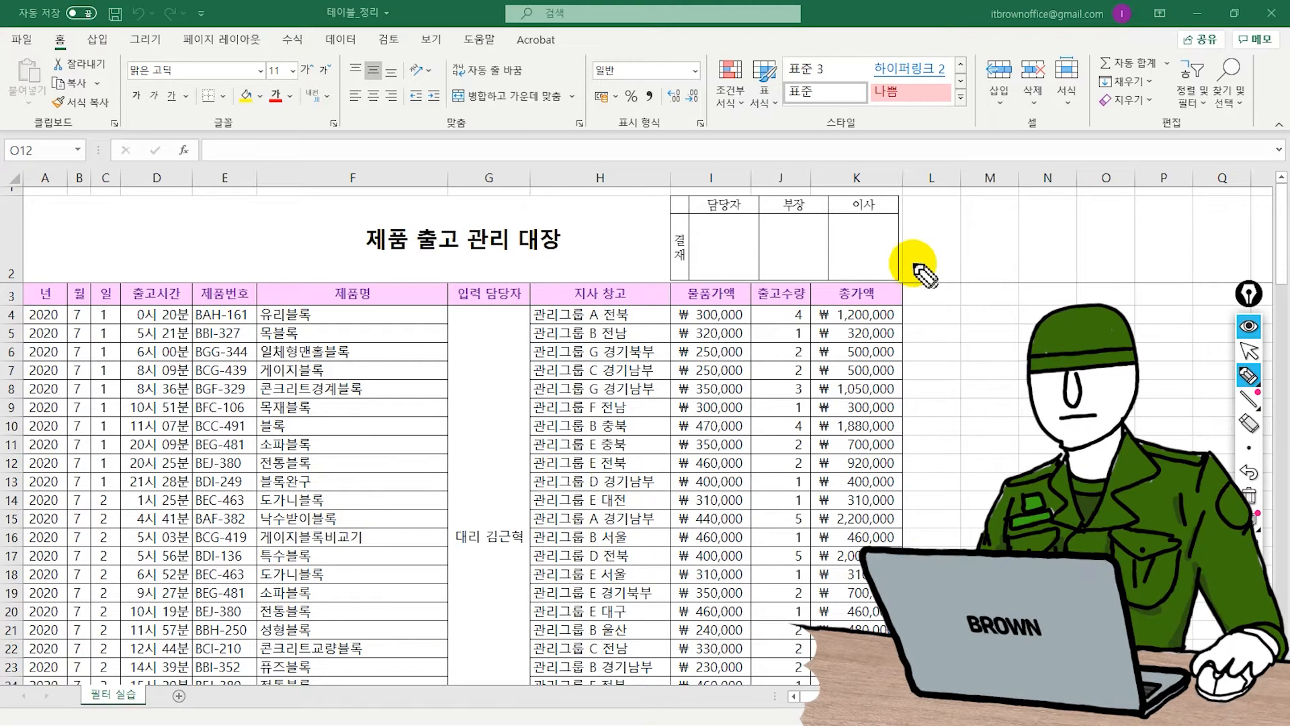
left_click_drag(939, 247, 942, 312)
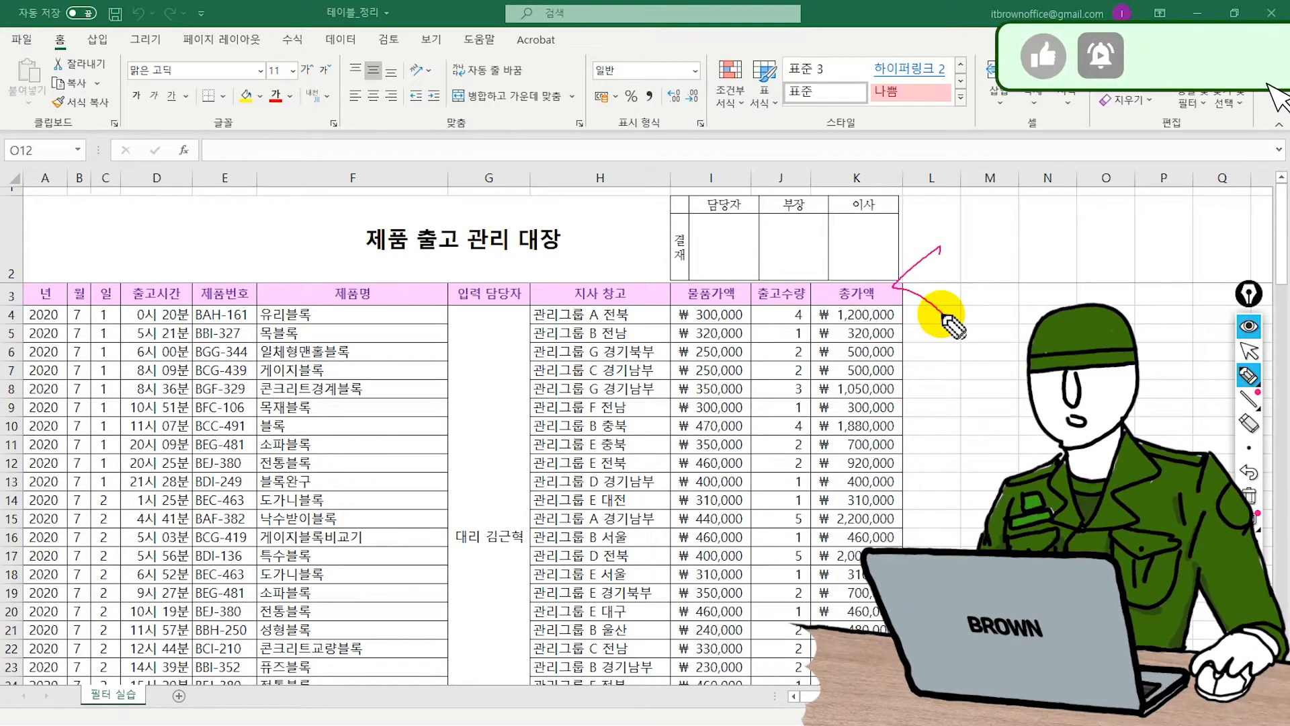
key("ctrl+shift+1")
left_click(150, 336)
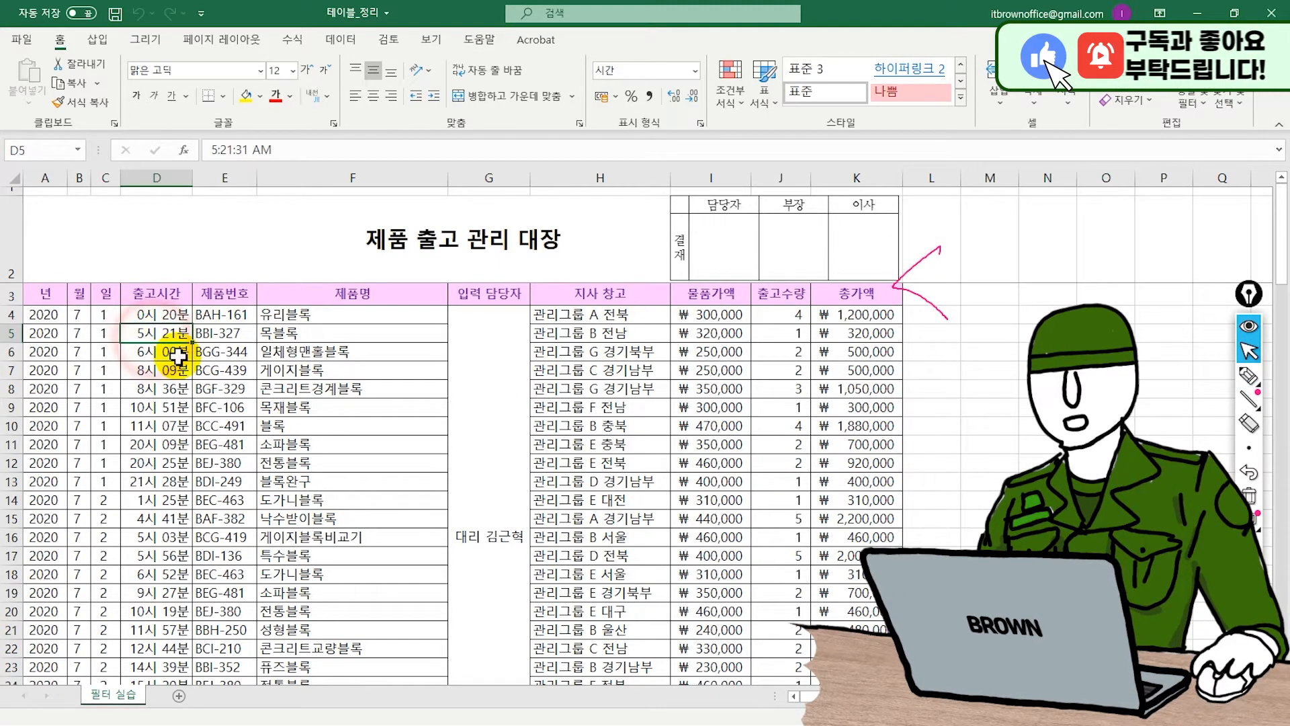
key("ctrl+a")
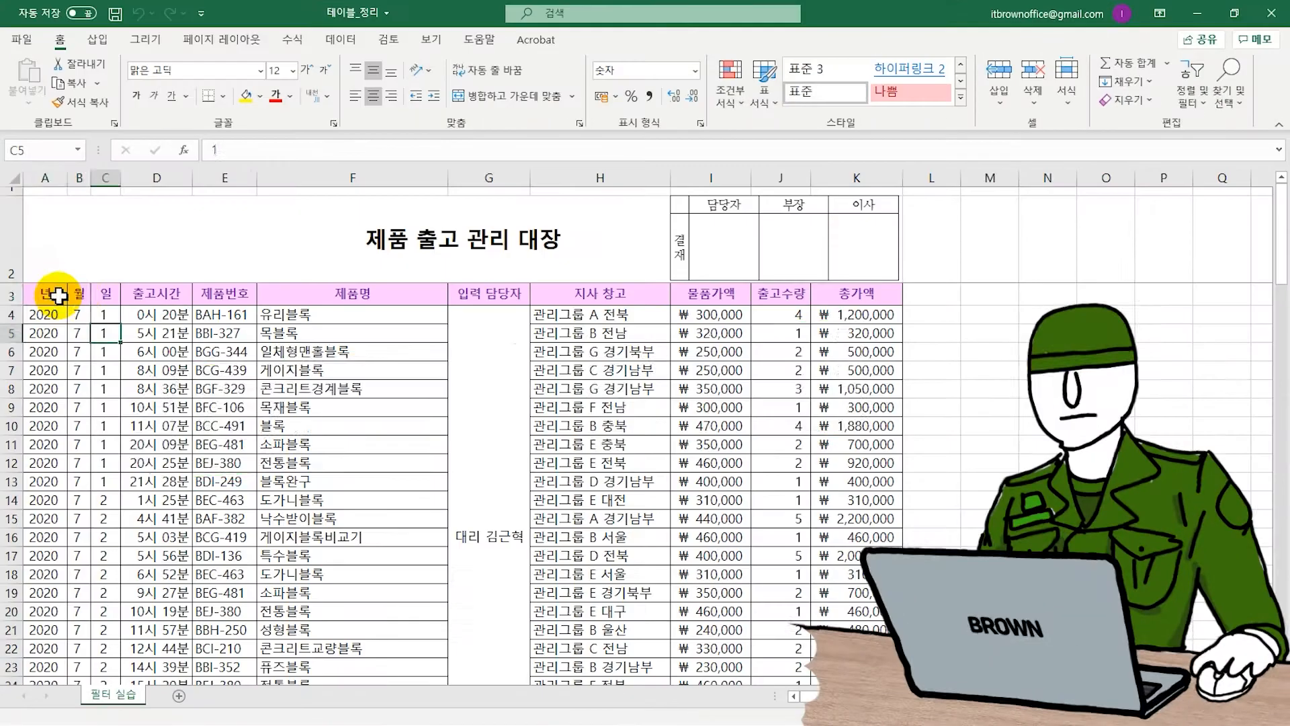
left_click_drag(54, 293, 104, 291)
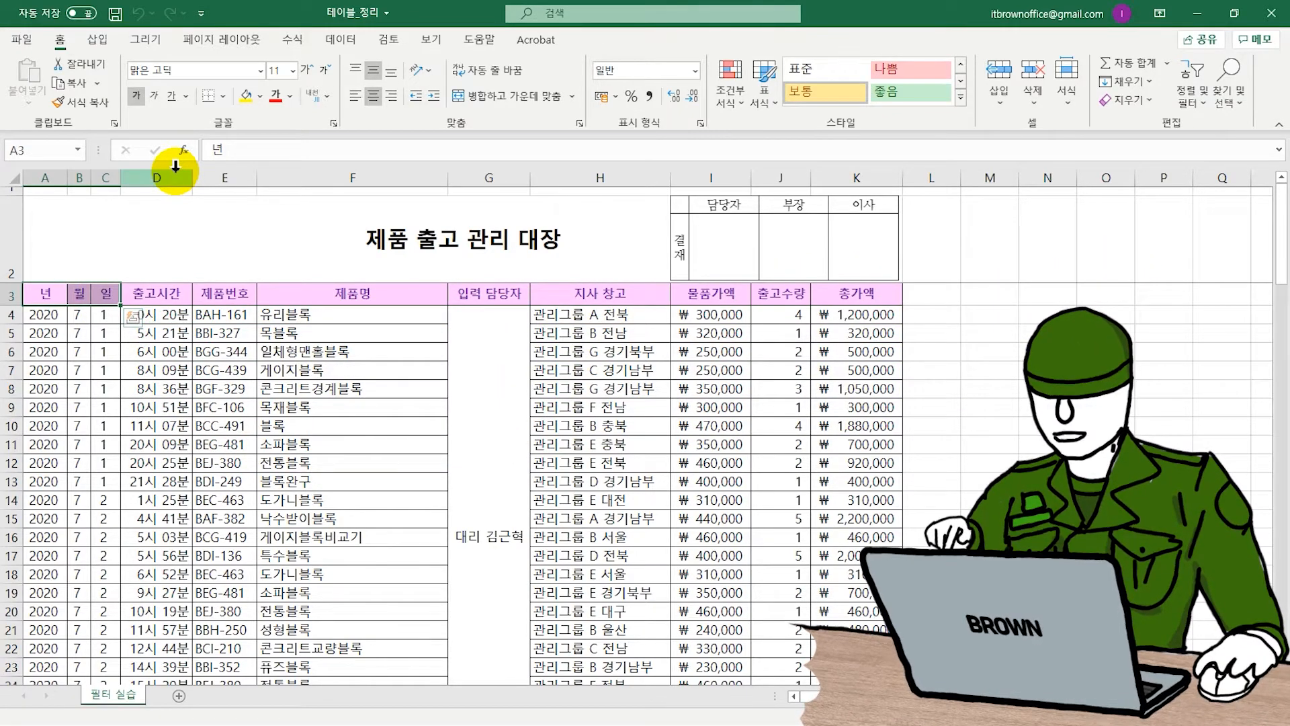
Step: Insert a blank column before the 출고시간 column and widen it
left_click(175, 166)
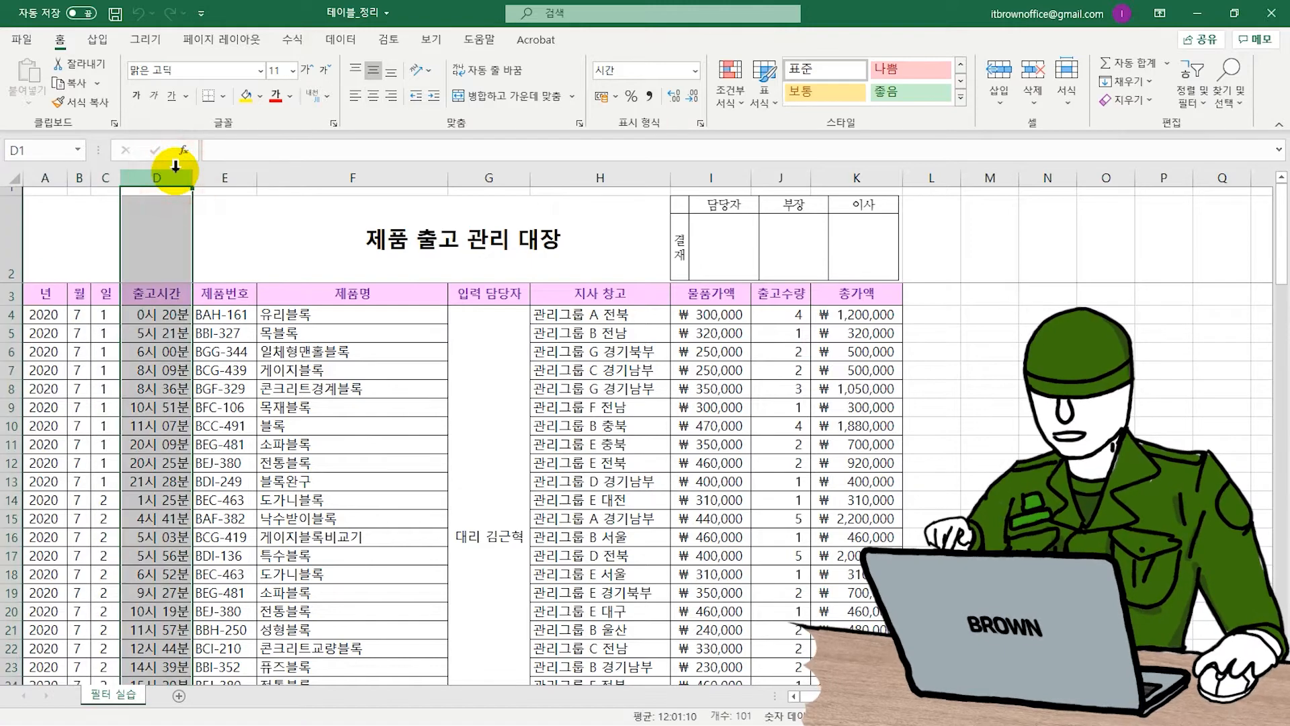
right_click(176, 168)
left_click(222, 306)
left_click_drag(145, 176, 210, 207)
Step: Enter the formula =DATE(A4,B4,C4) in cell D4 to combine the year, month and day
left_click(150, 315)
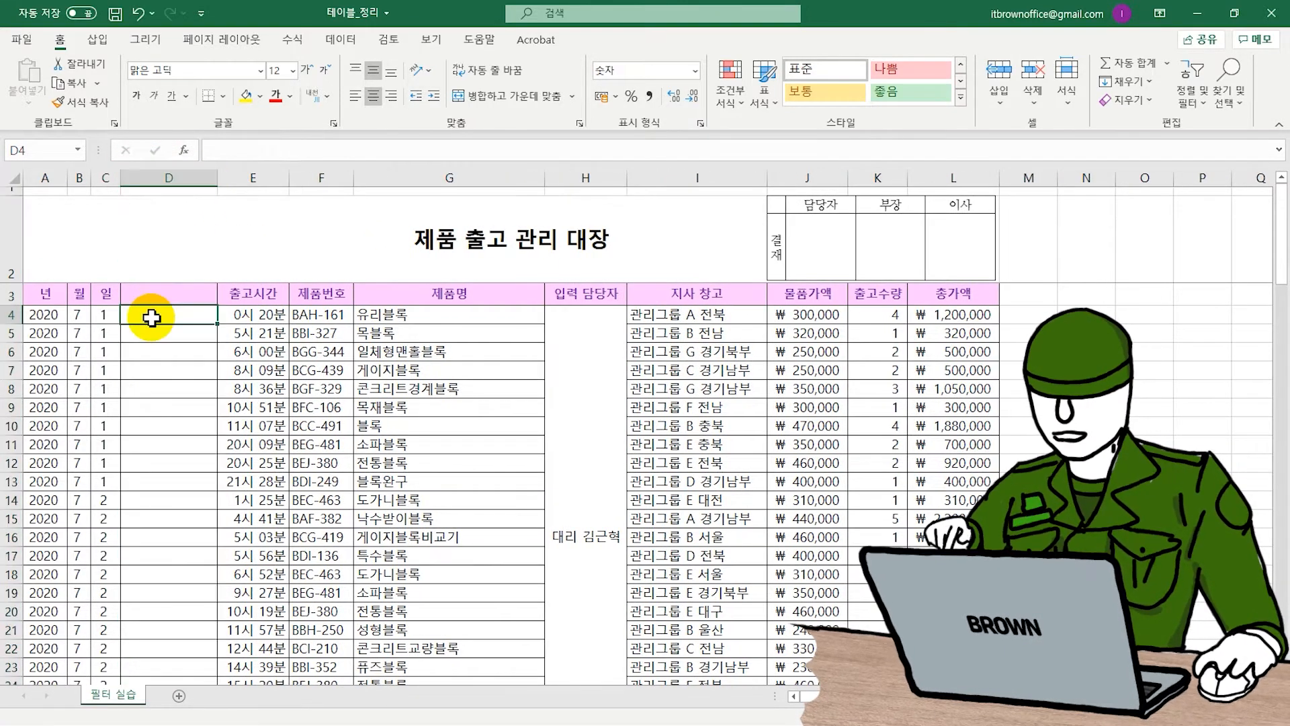
type("=DATE(")
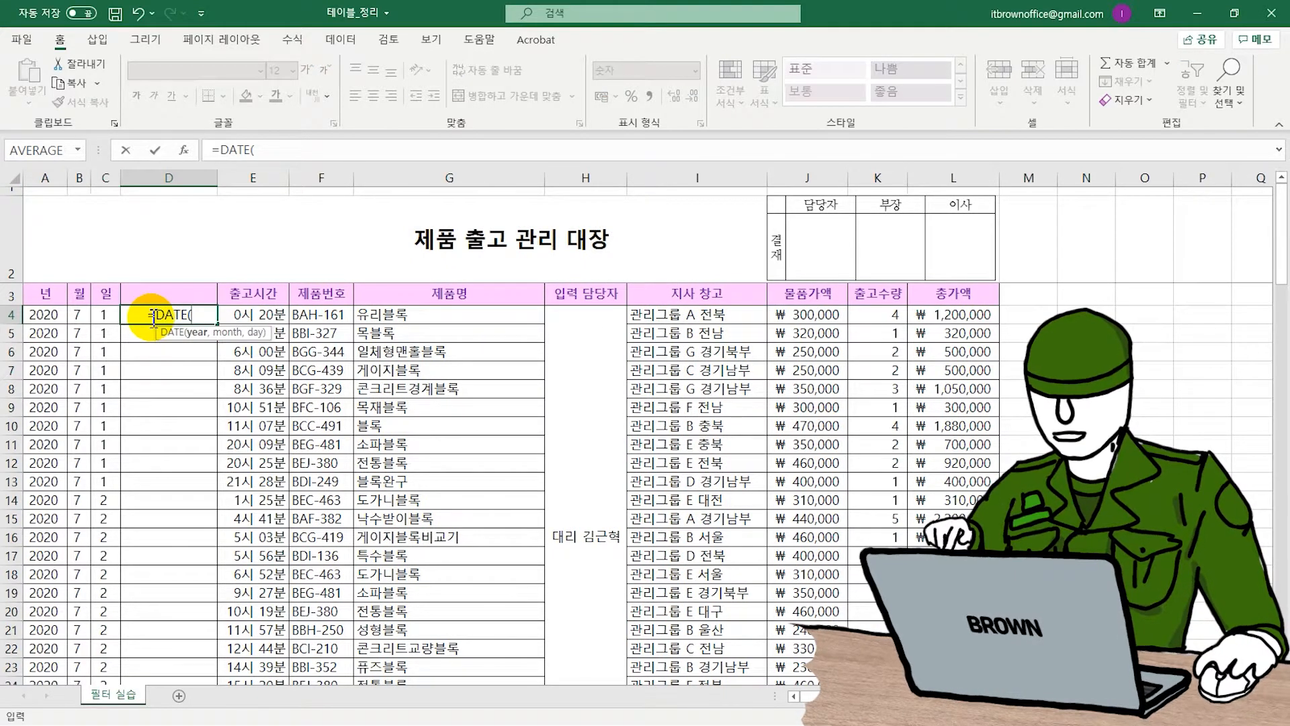
type("A4,")
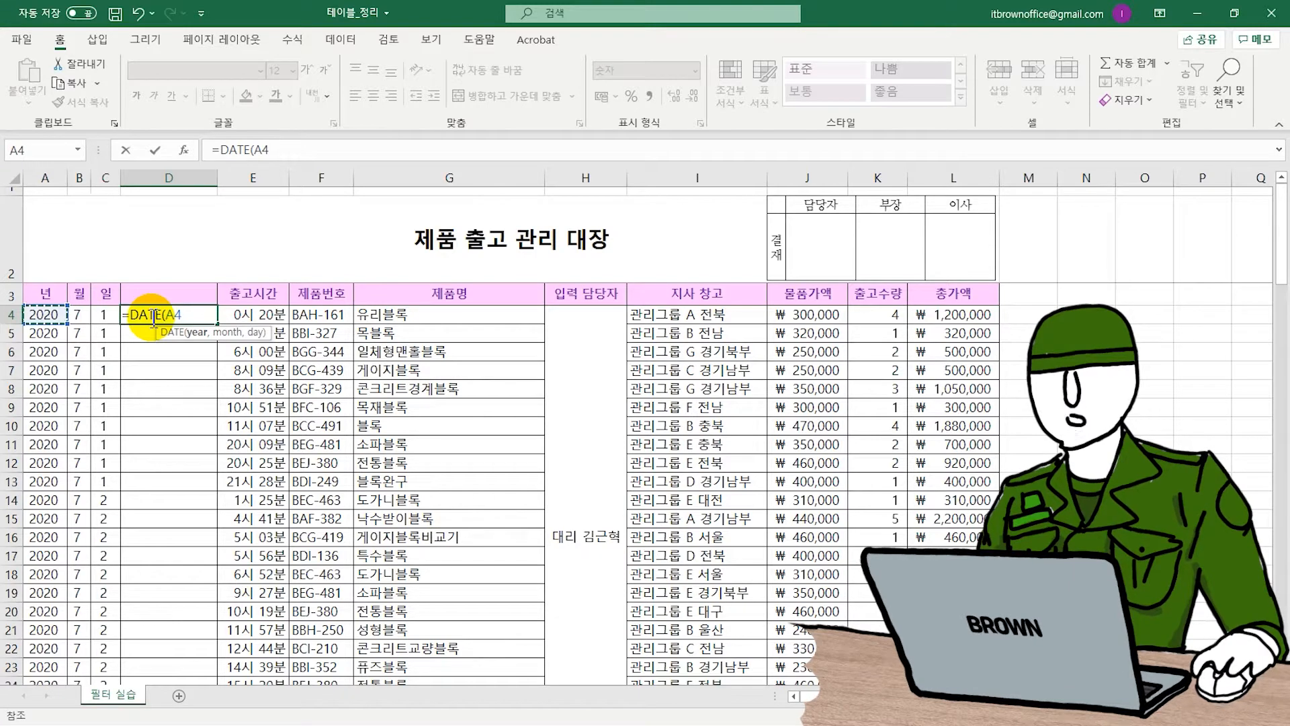
key("Left")
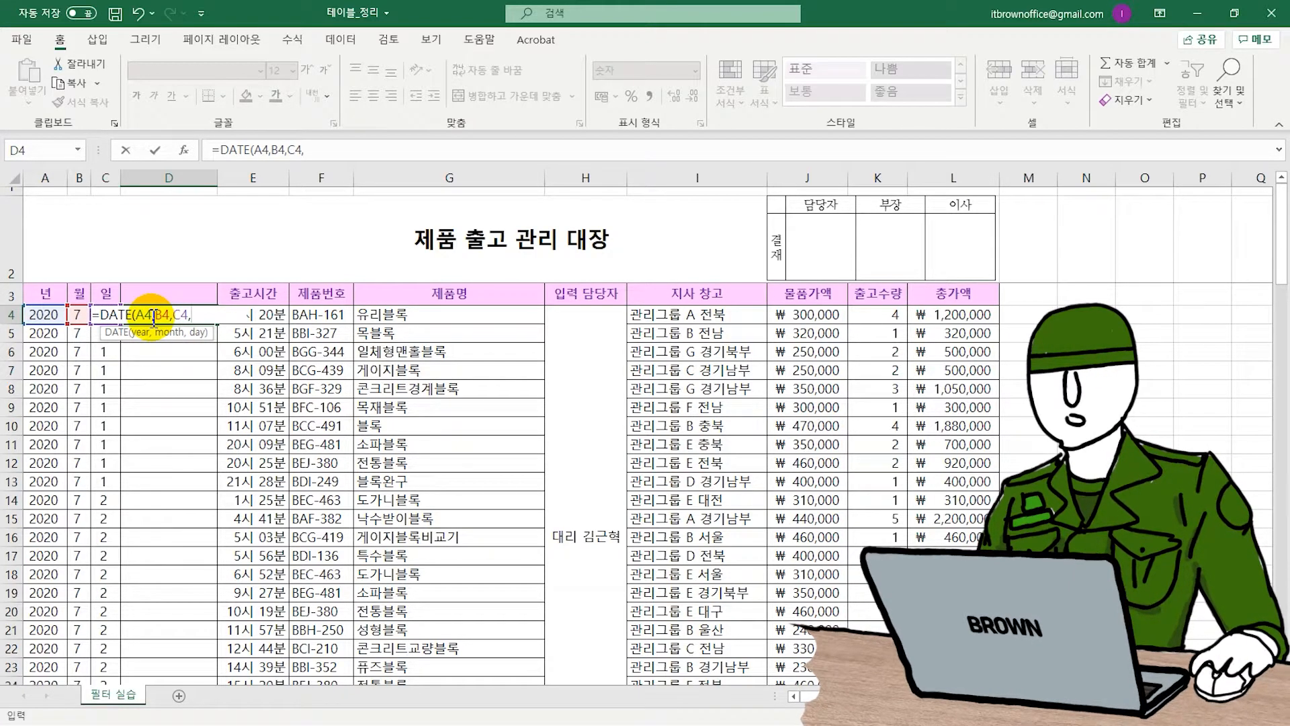
type(")")
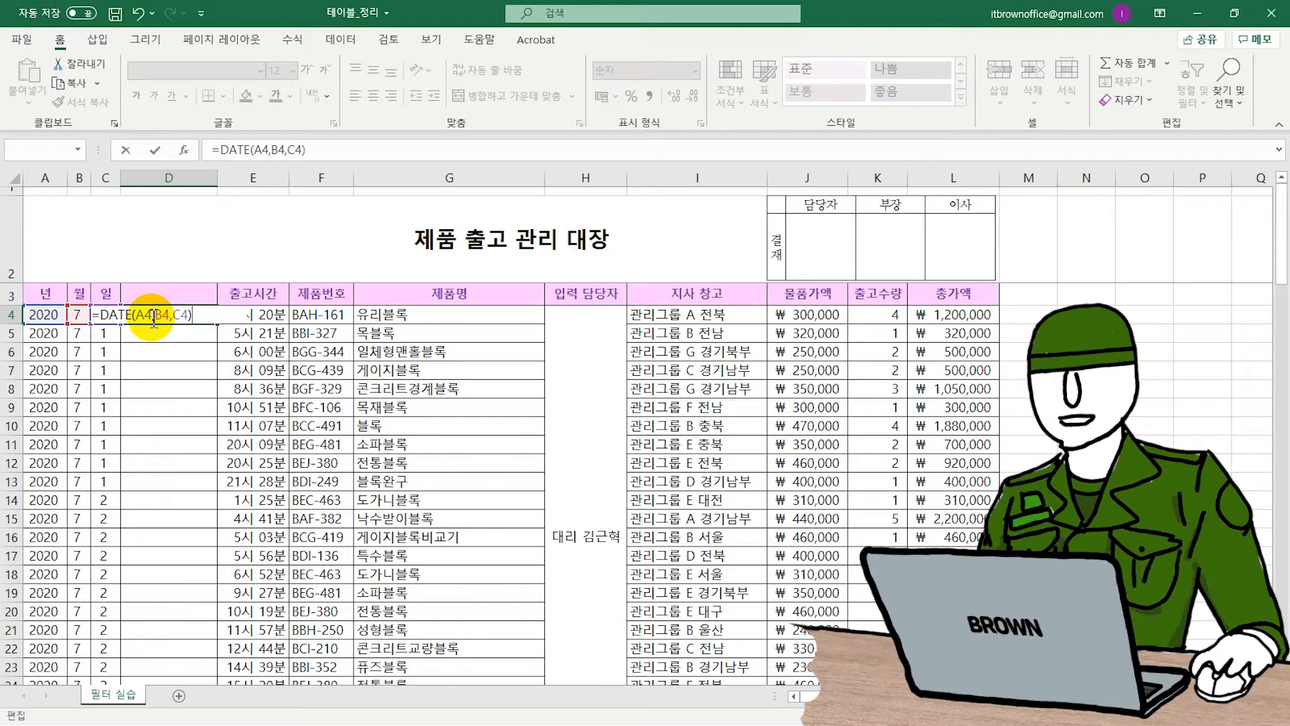
key("Return")
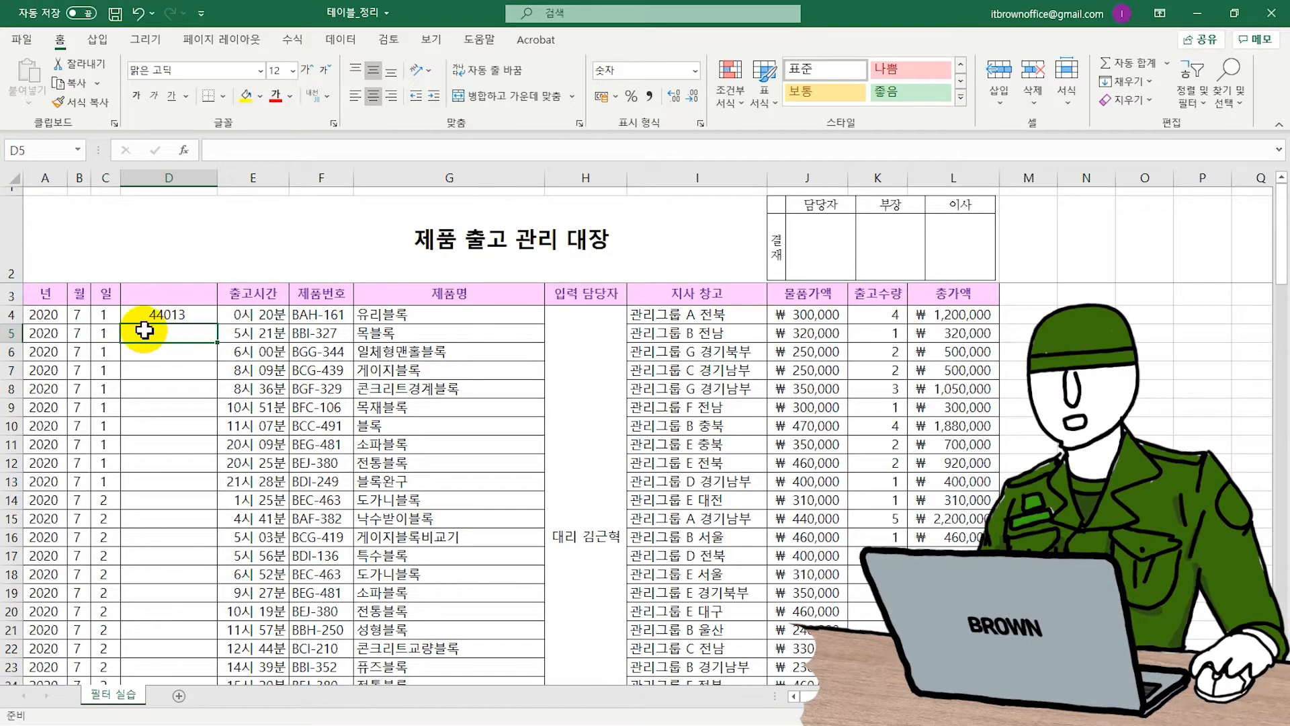
Step: Apply the 날짜 number format to D4 and fill its formula down the column to row 103
left_click(172, 313)
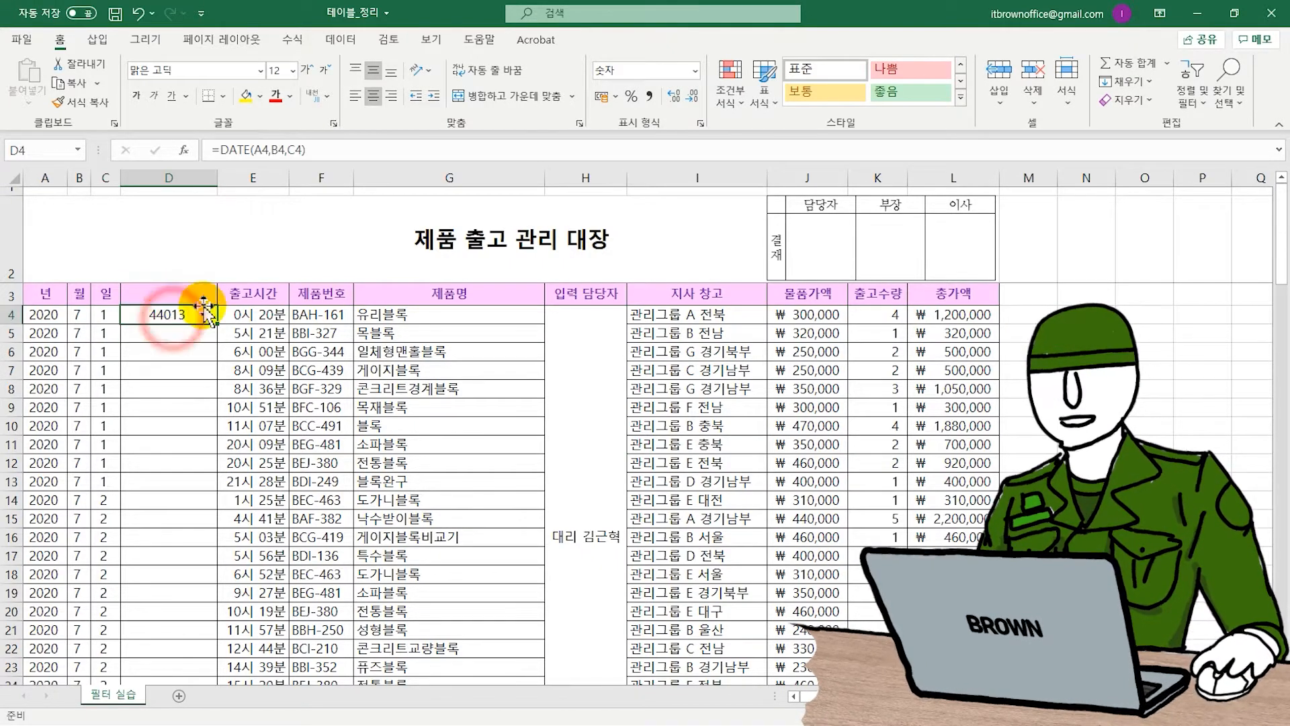
left_click(695, 70)
left_click(657, 254)
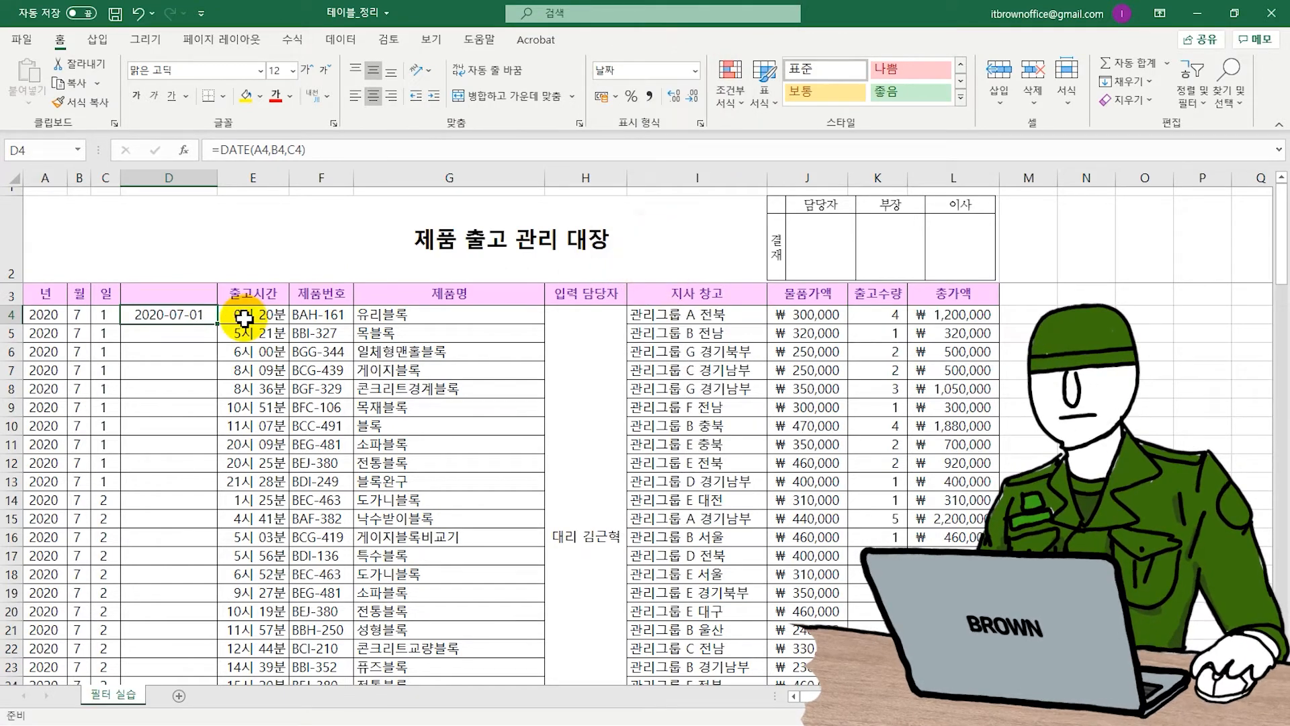
double_click(217, 324)
scroll(297, 401, "down", 13)
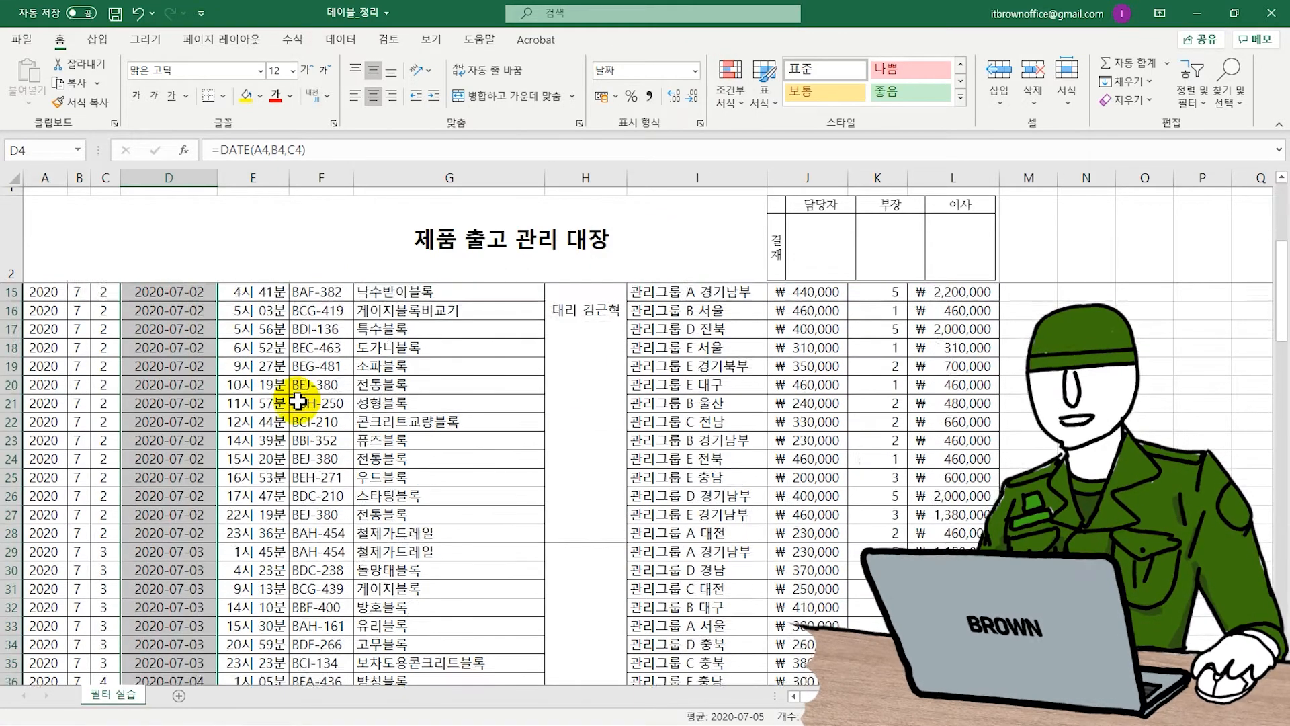
scroll(297, 401, "down", 14)
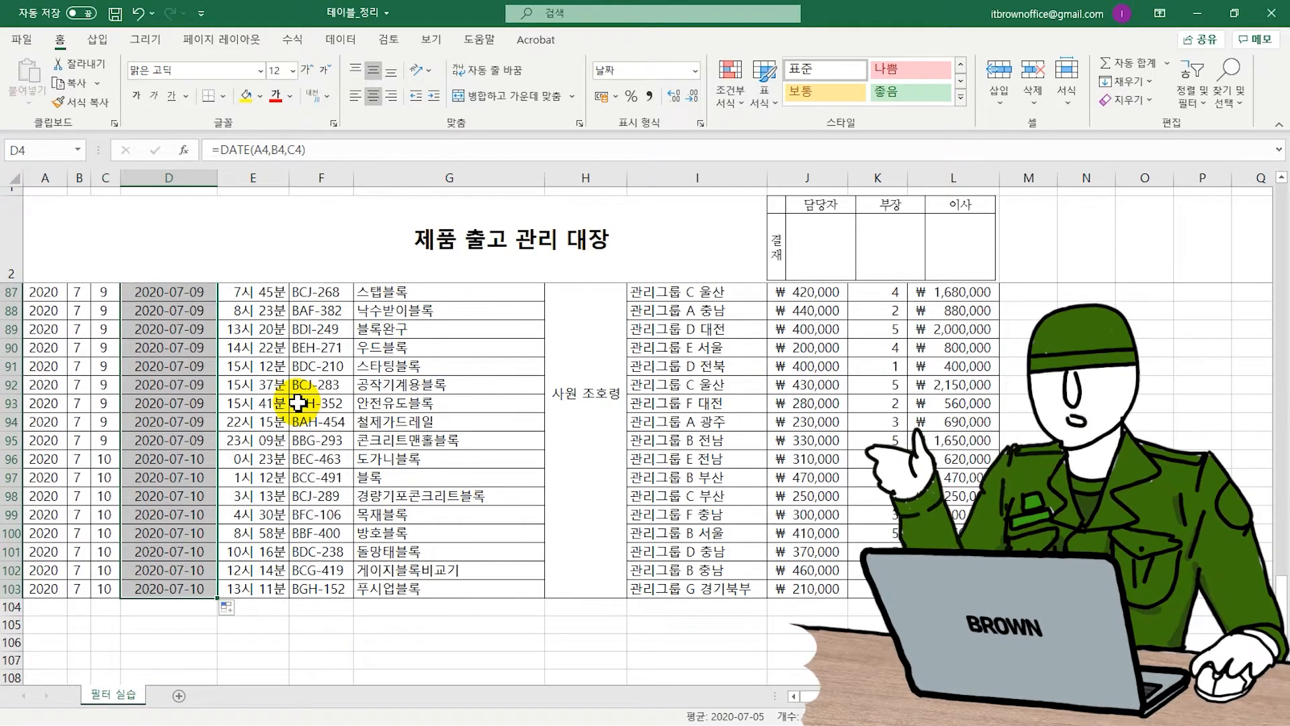
Step: Replace the DATE formulas in D4:D103 with their values by copying and pasting values in place
key("ctrl+c")
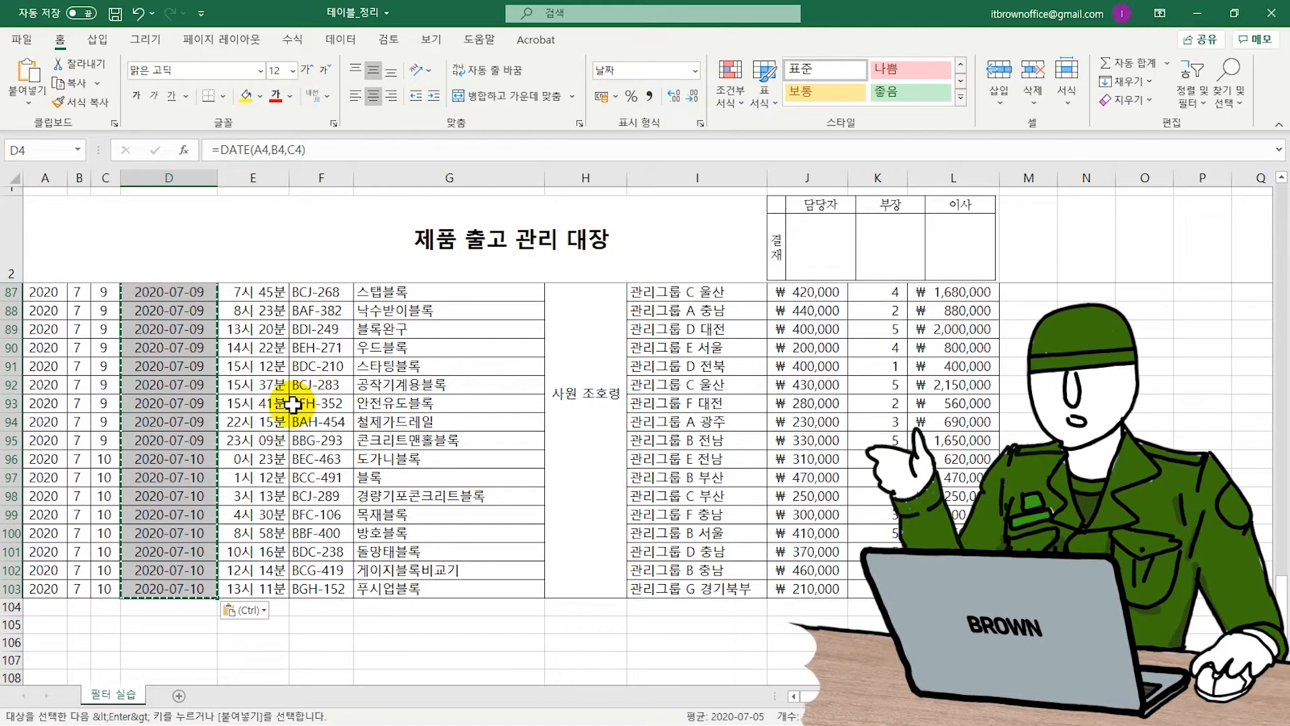
left_click(233, 610)
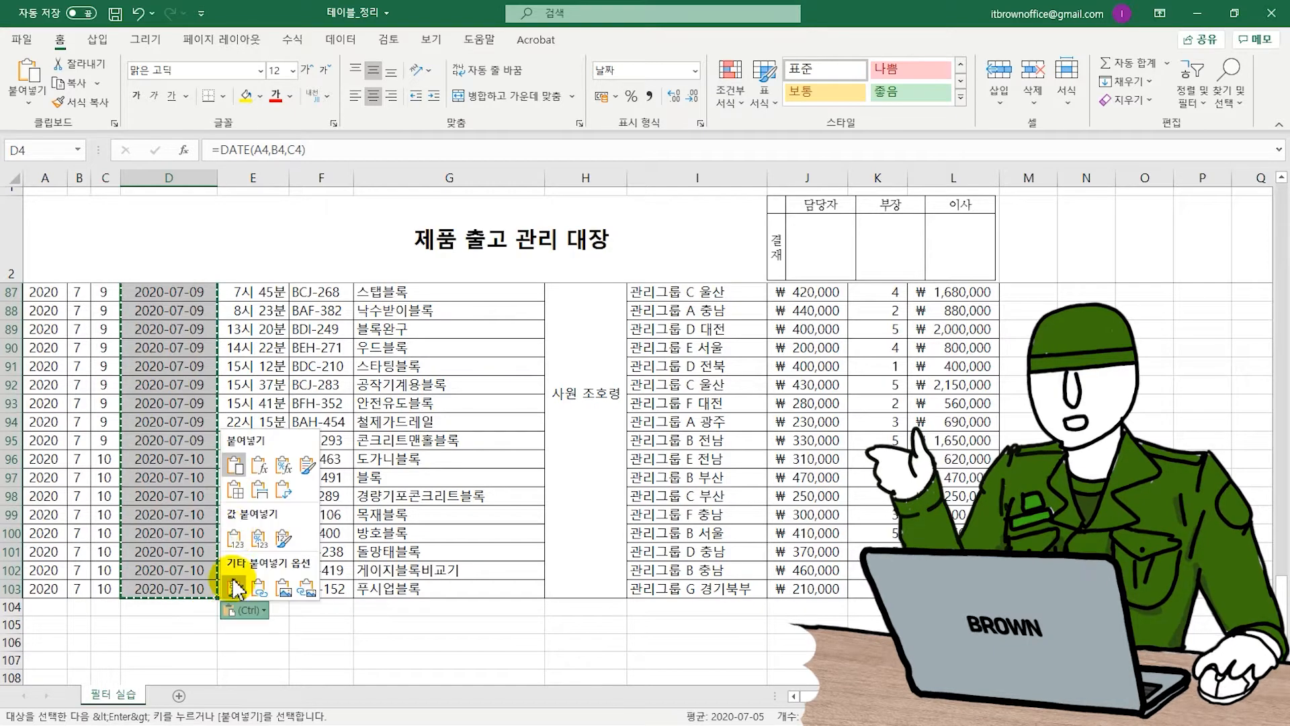
left_click(234, 537)
left_click(183, 457)
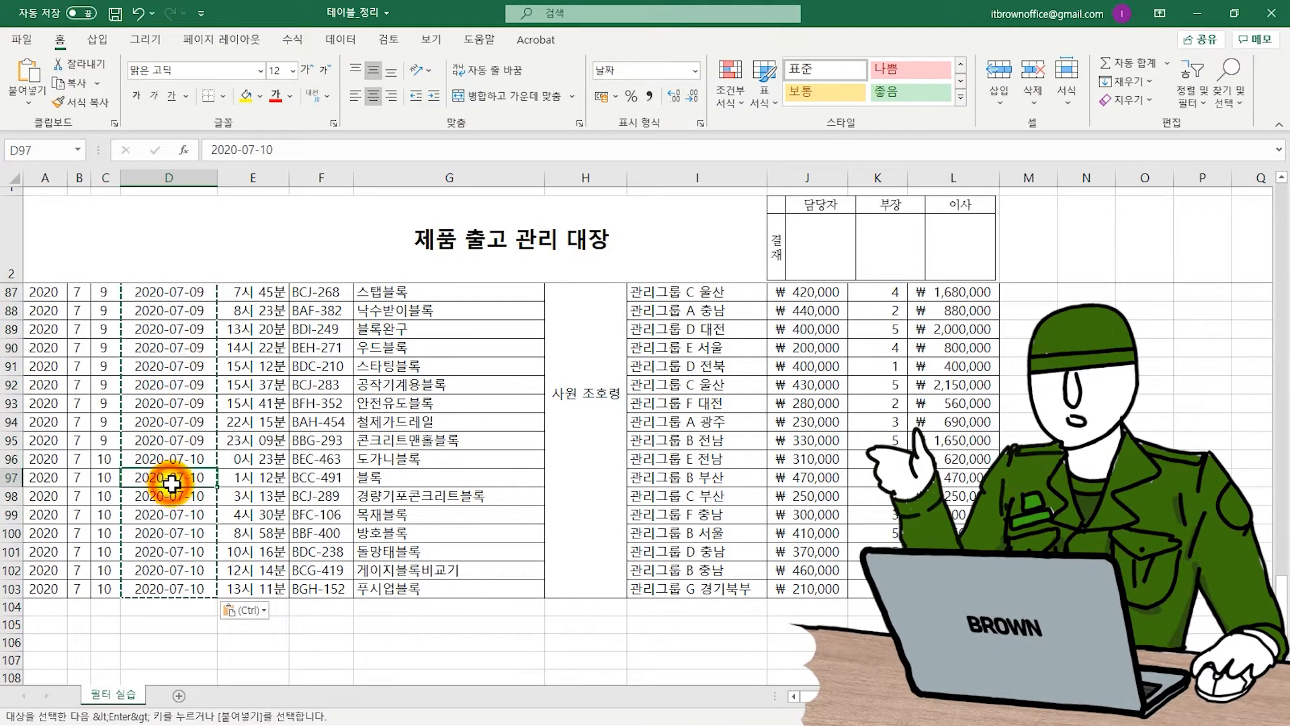
scroll(171, 483, "up", 20)
left_click_drag(45, 177, 101, 178)
right_click(101, 176)
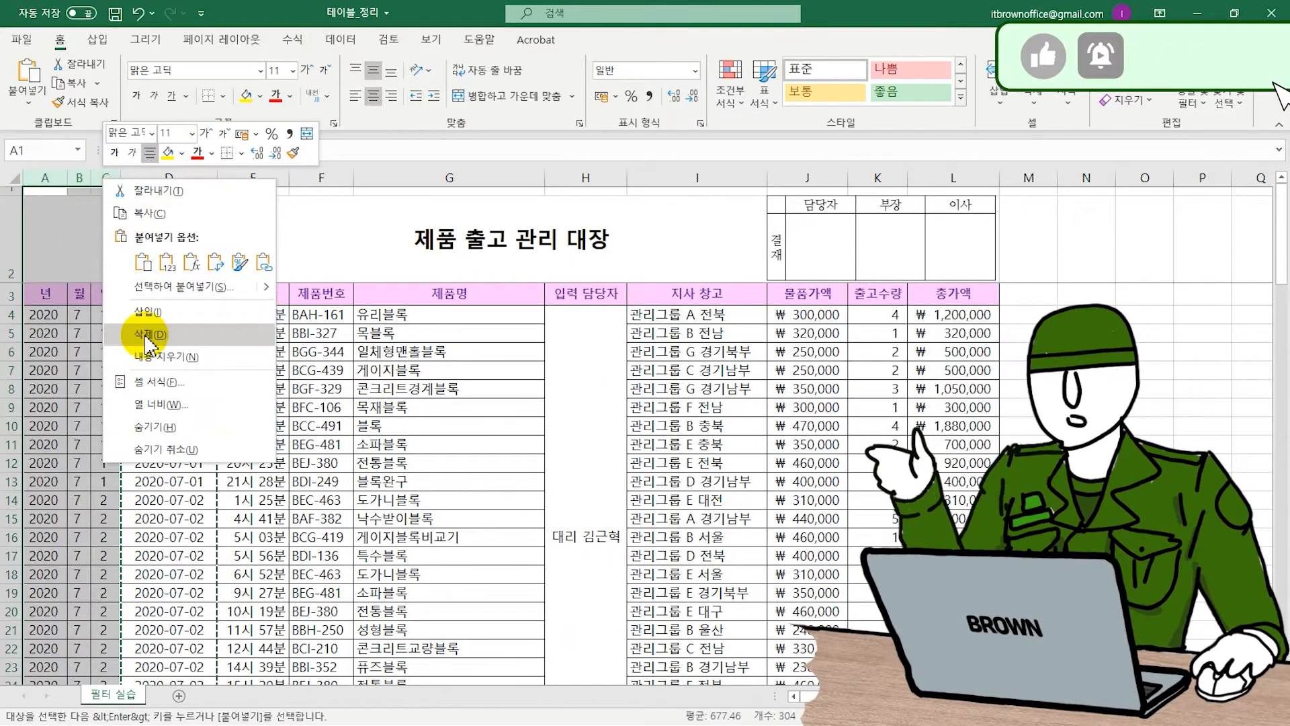
left_click(148, 336)
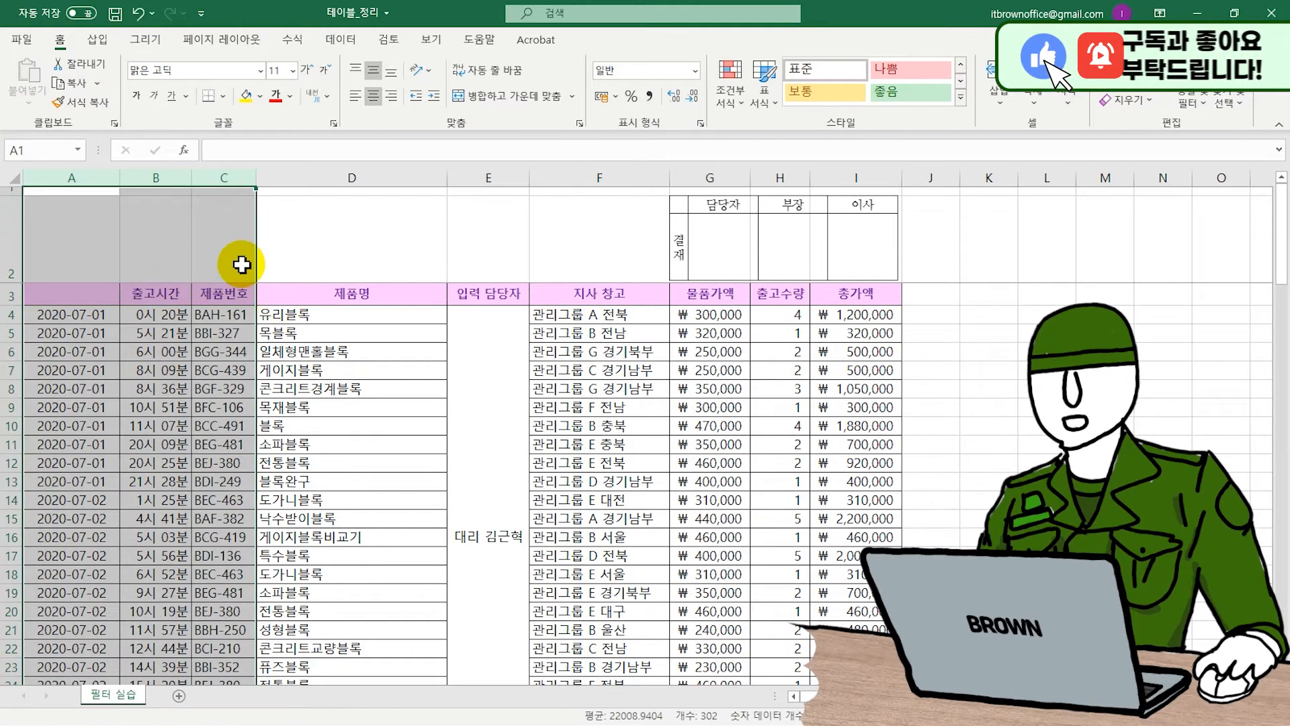
key("ctrl+z")
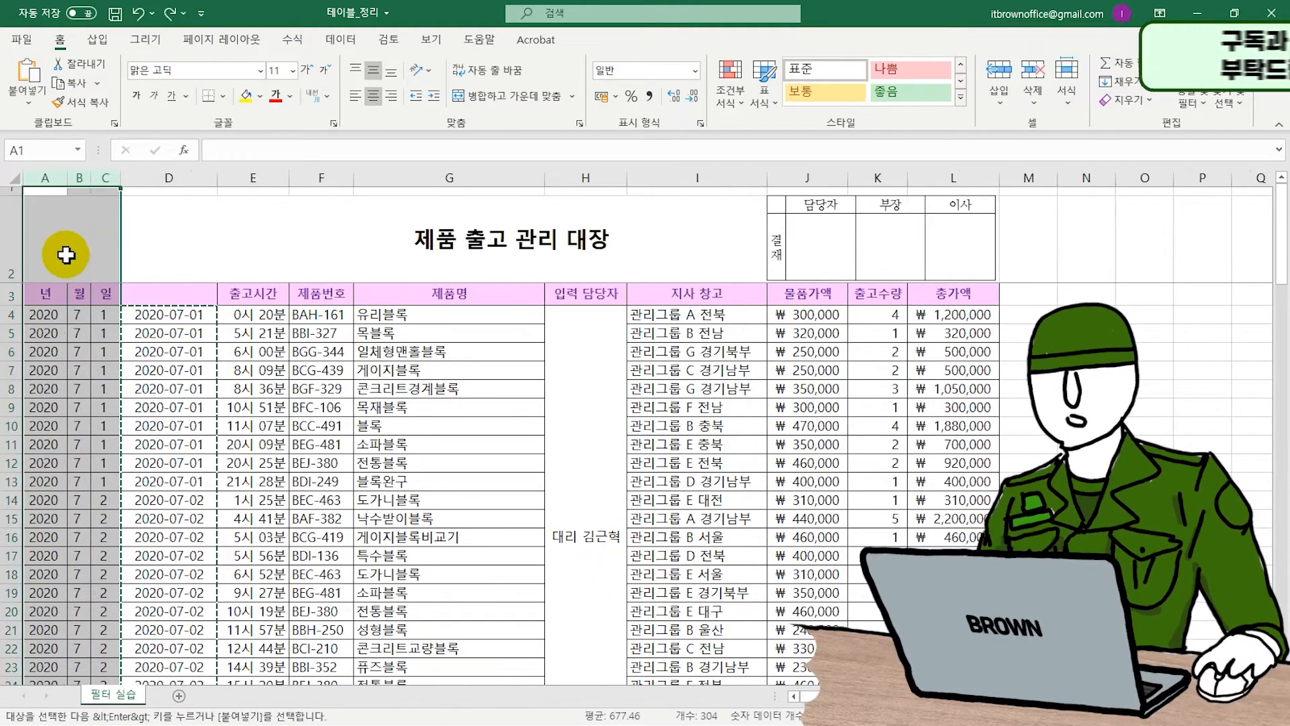
Step: Copy the title 제품 출고 관리 대장 from A2 into D2
left_click(158, 244)
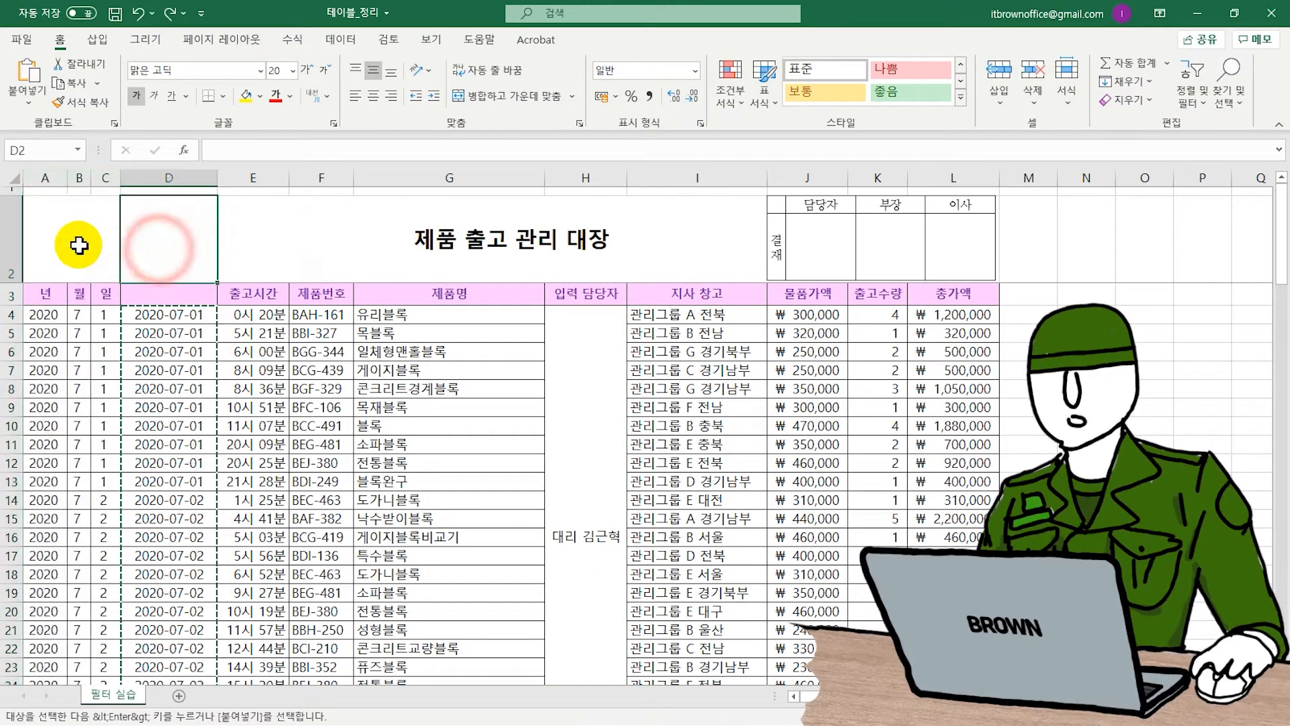
left_click(41, 238)
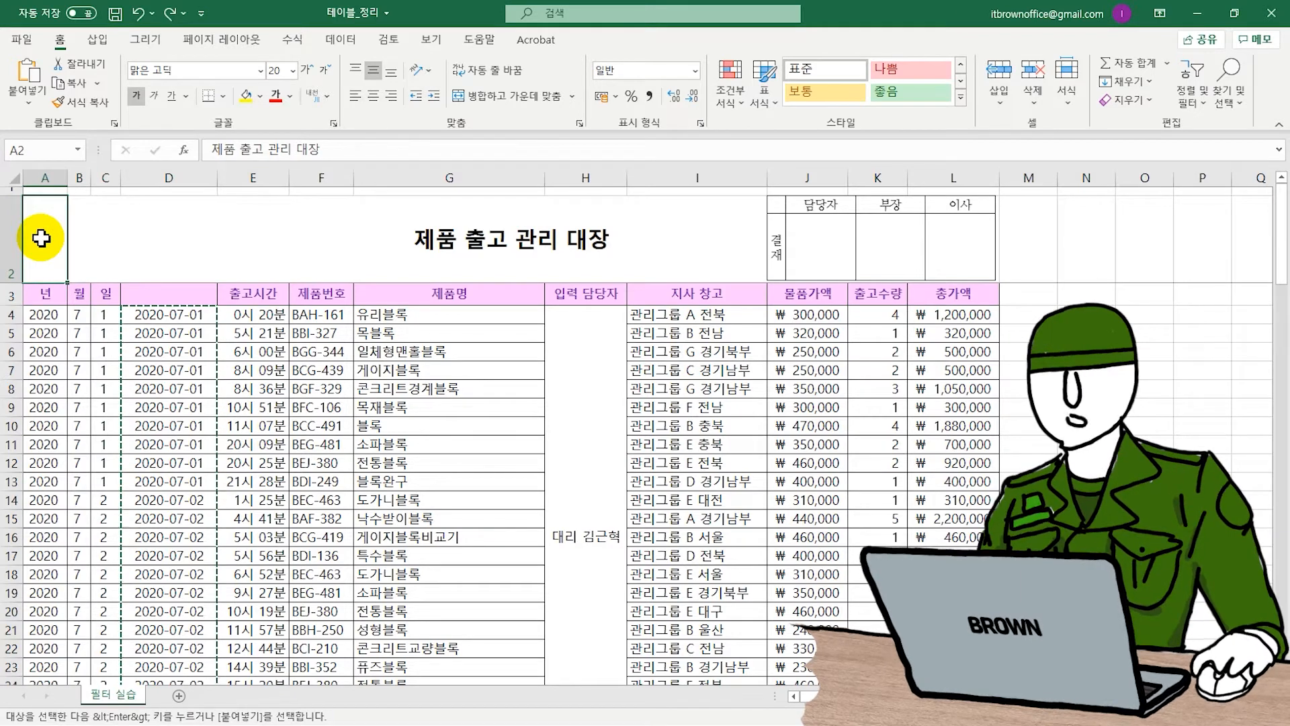
left_click(165, 240)
type("제품 출고 관리 대장")
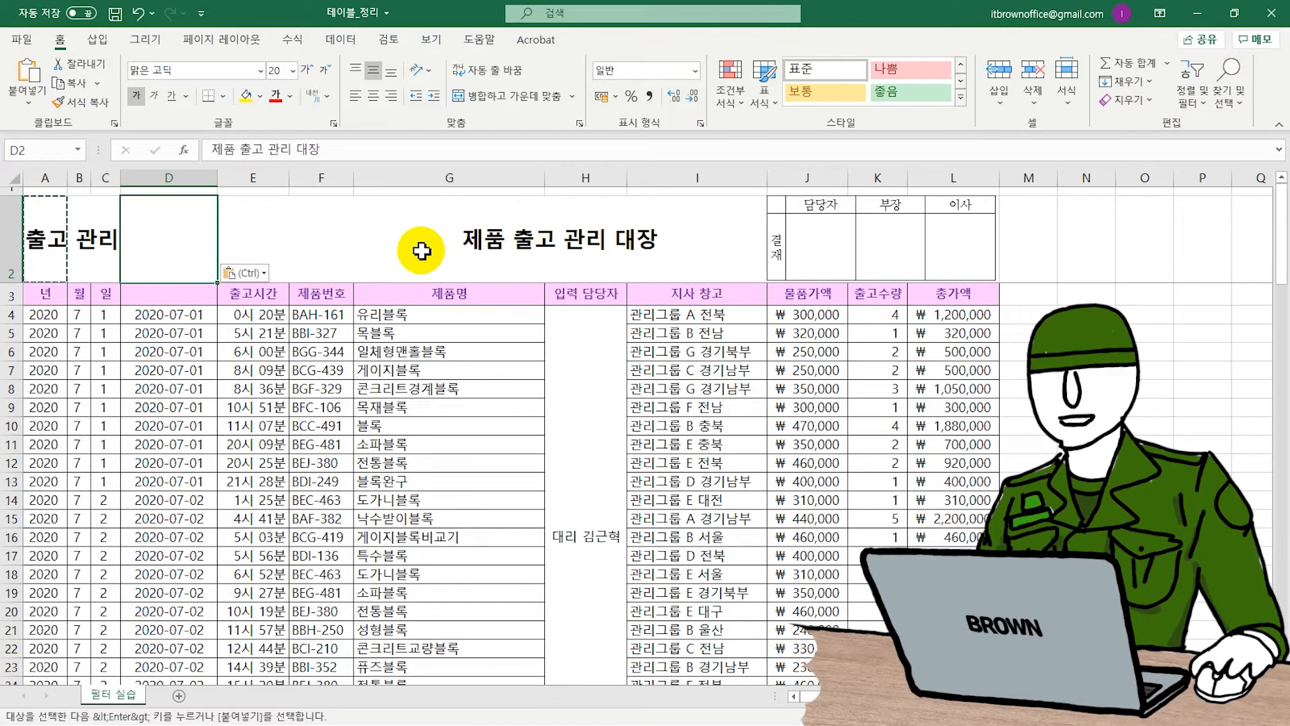
Step: Delete columns A to C holding the separate 년, 월 and 일 data
left_click_drag(45, 177, 107, 176)
right_click(107, 180)
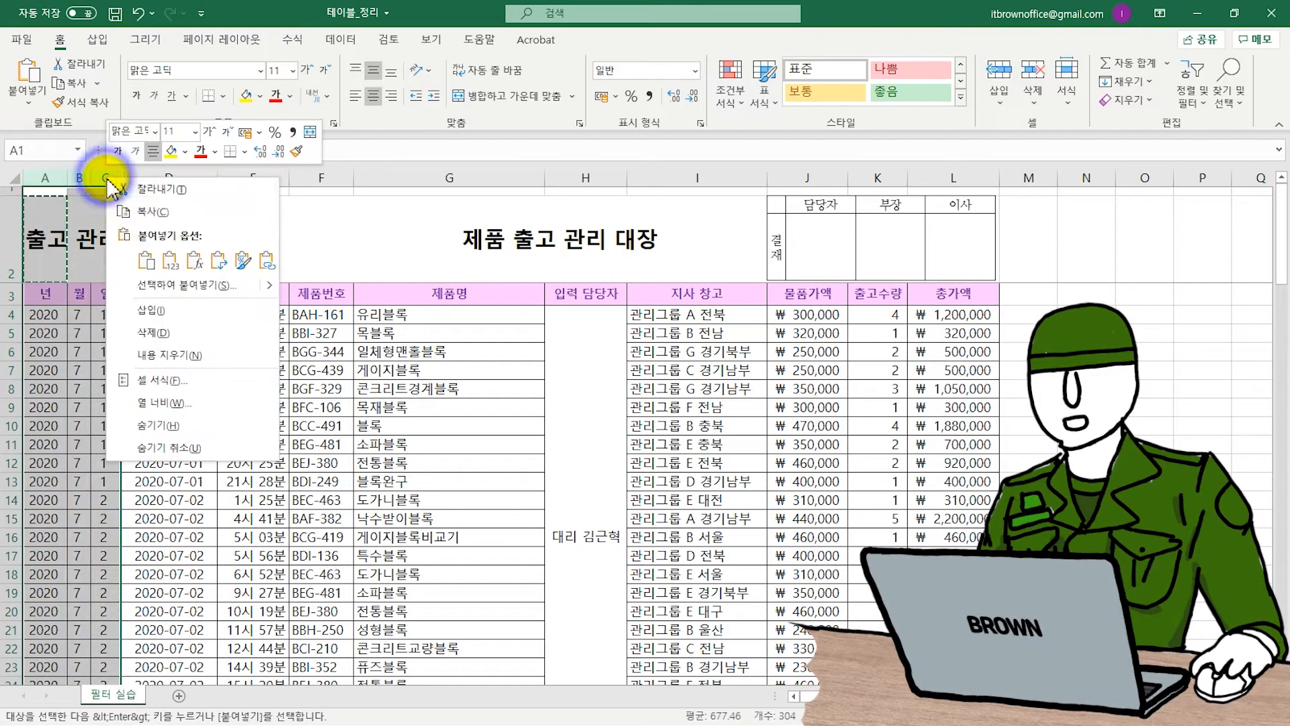
left_click(155, 332)
Step: Enter 일자 as the header of the date column in A3
left_click(96, 293)
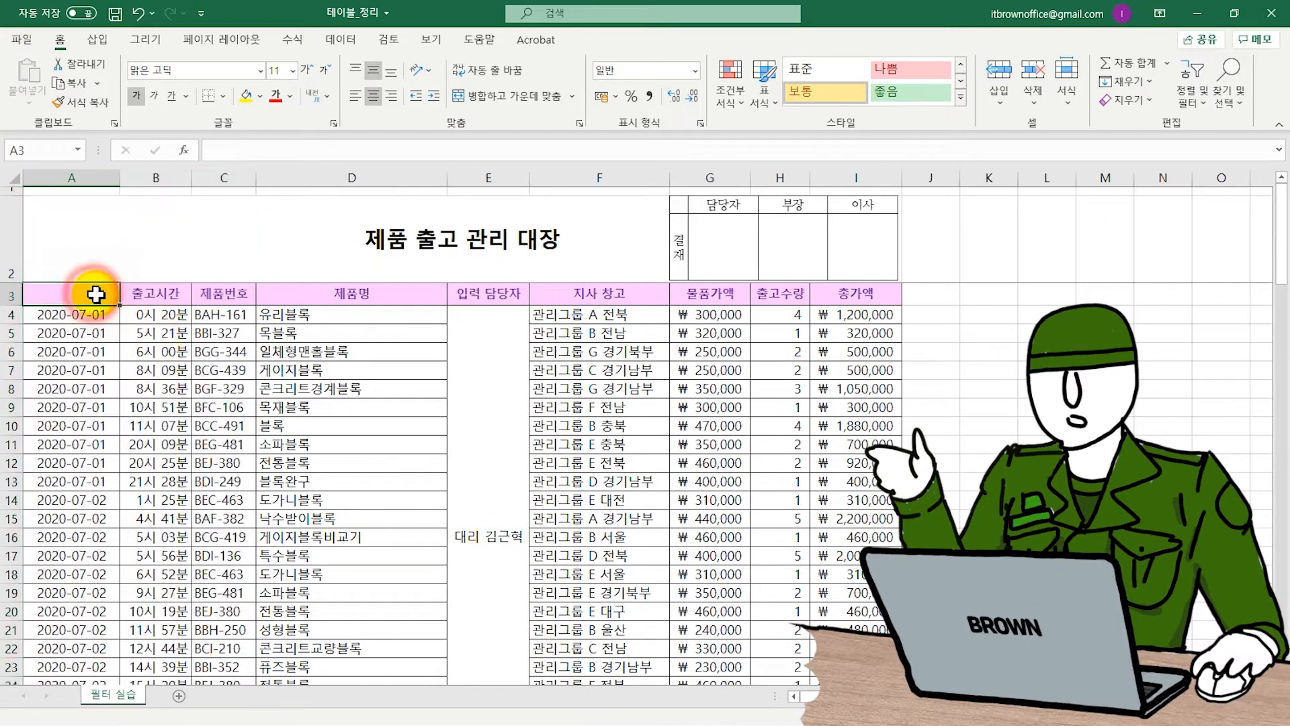
type("일자")
key("Return")
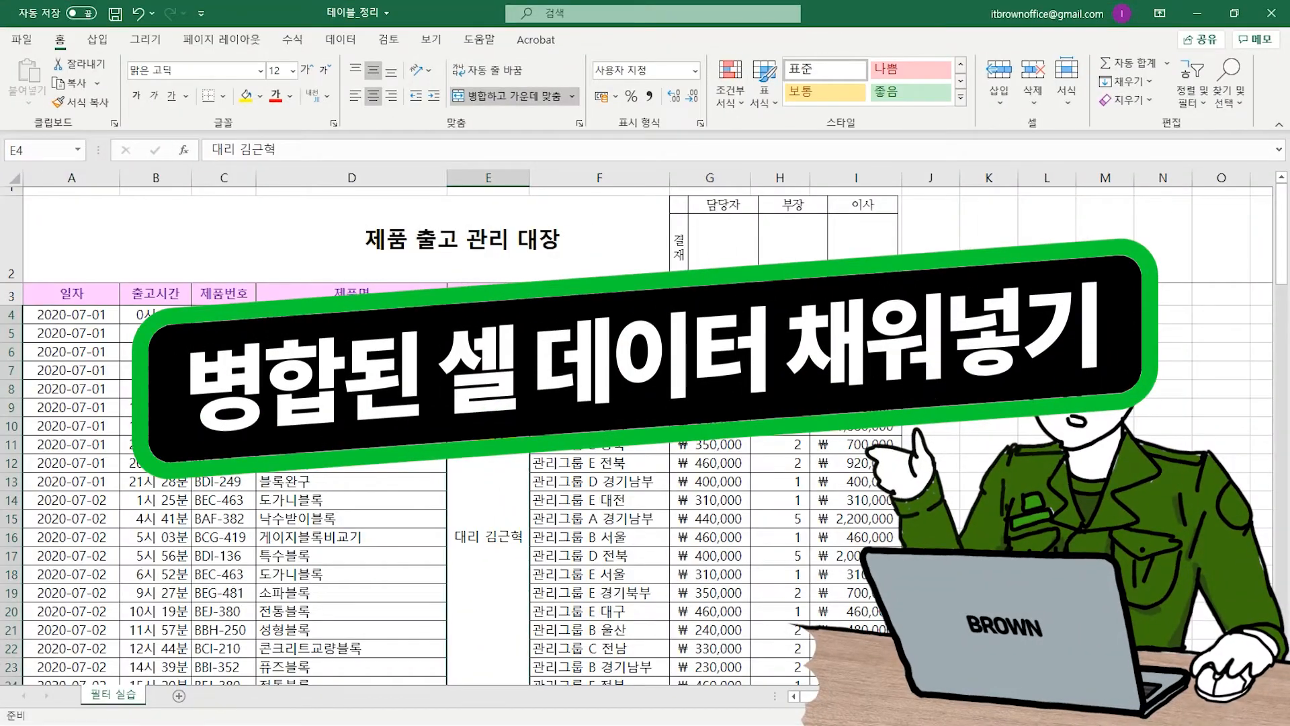
Step: Unmerge the merged manager cells in the 입력 담당자 column, E4:E103
scroll(495, 424, "down", 8)
scroll(495, 424, "down", 9)
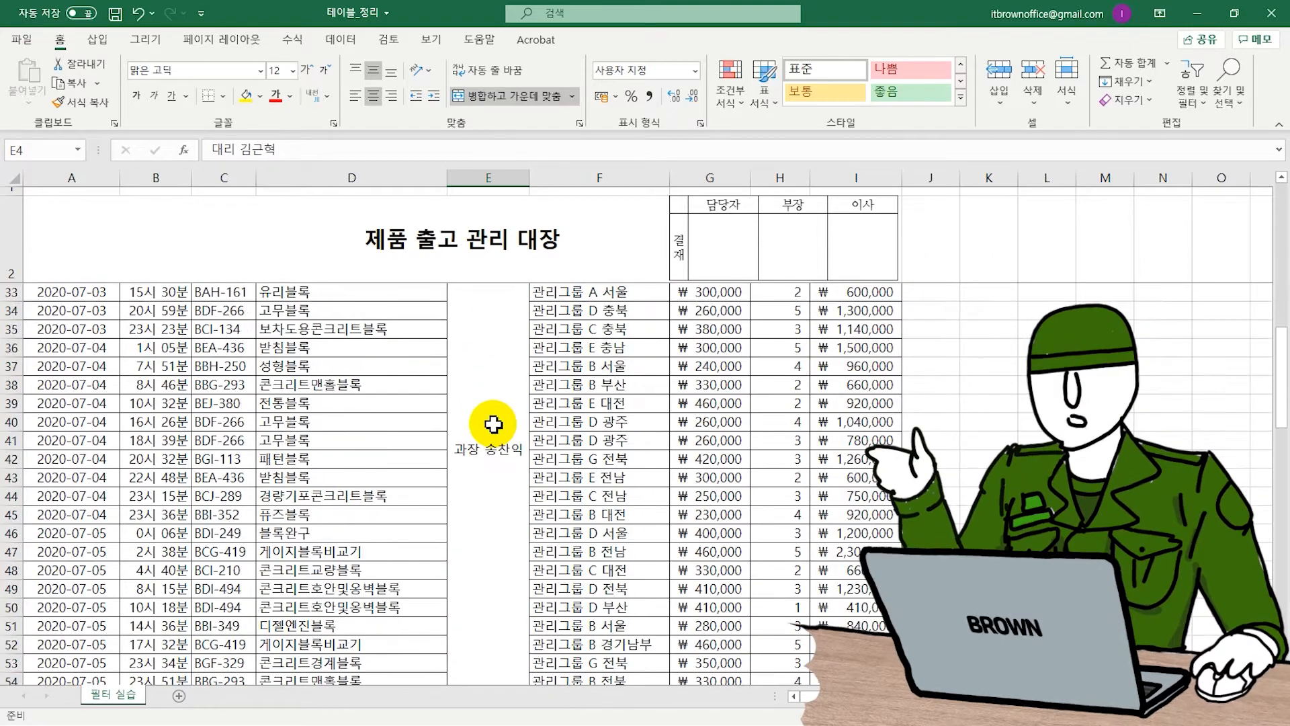
scroll(494, 424, "down", 11)
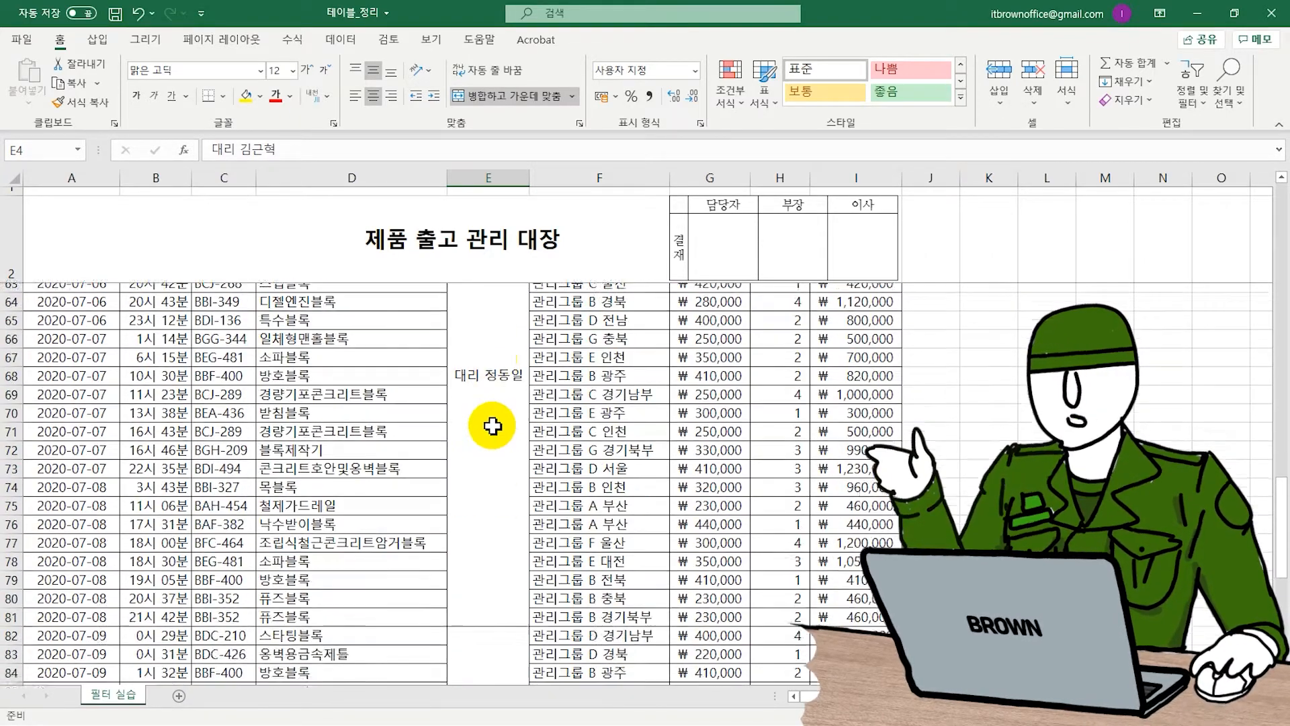
scroll(493, 426, "up", 3)
scroll(493, 428, "up", 20)
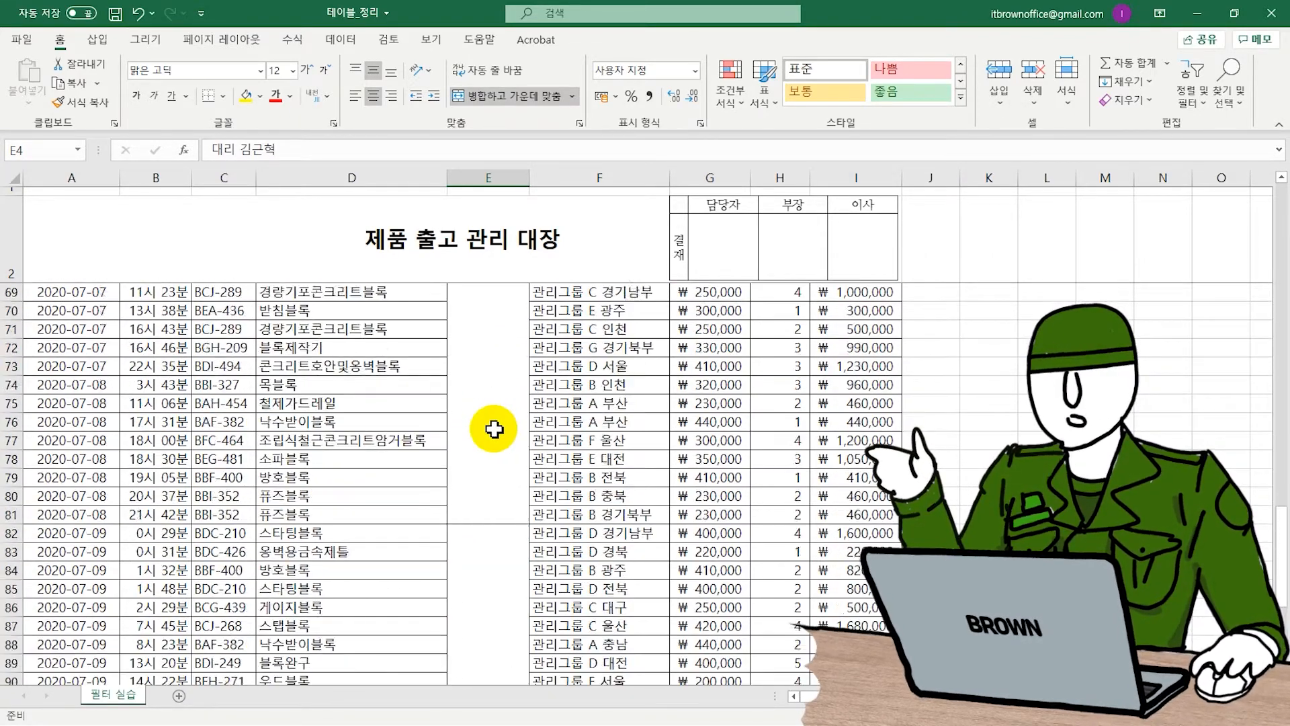
scroll(498, 424, "up", 1)
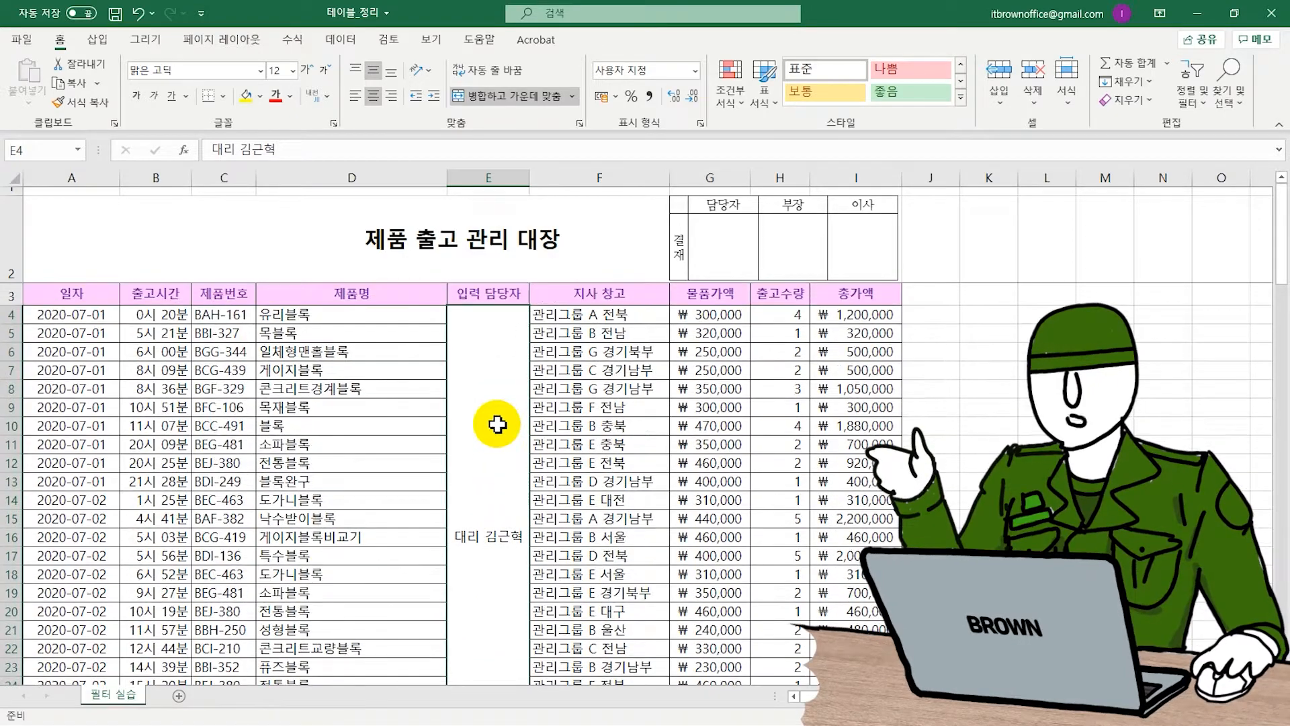
scroll(490, 424, "down", 20)
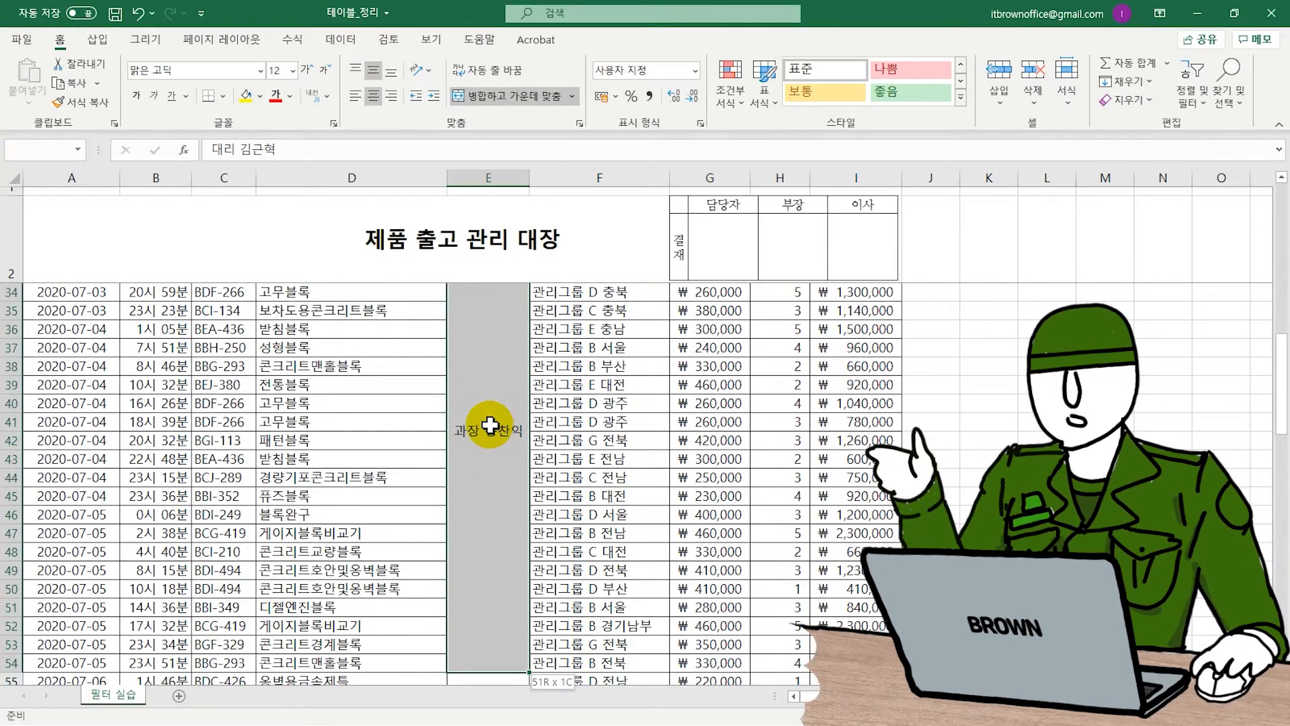
scroll(490, 424, "down", 2)
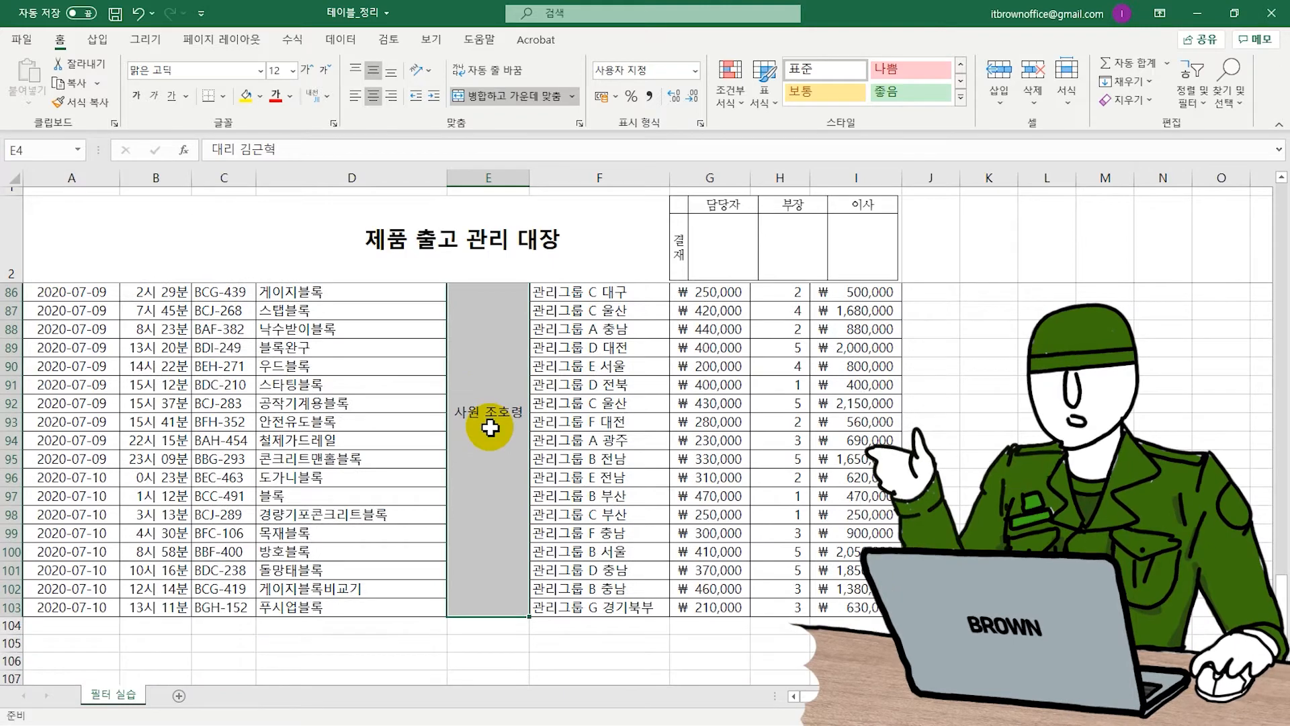
scroll(490, 426, "up", 6)
scroll(490, 428, "up", 1)
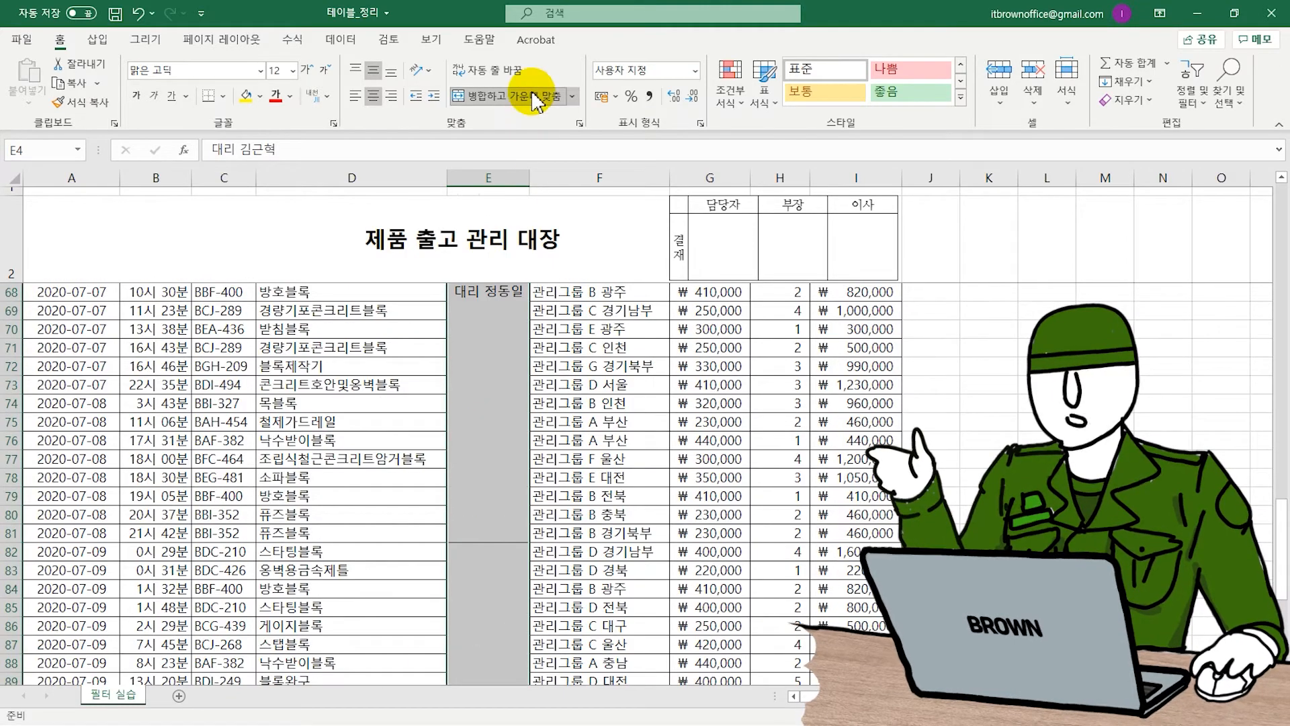
left_click(531, 101)
scroll(507, 373, "up", 12)
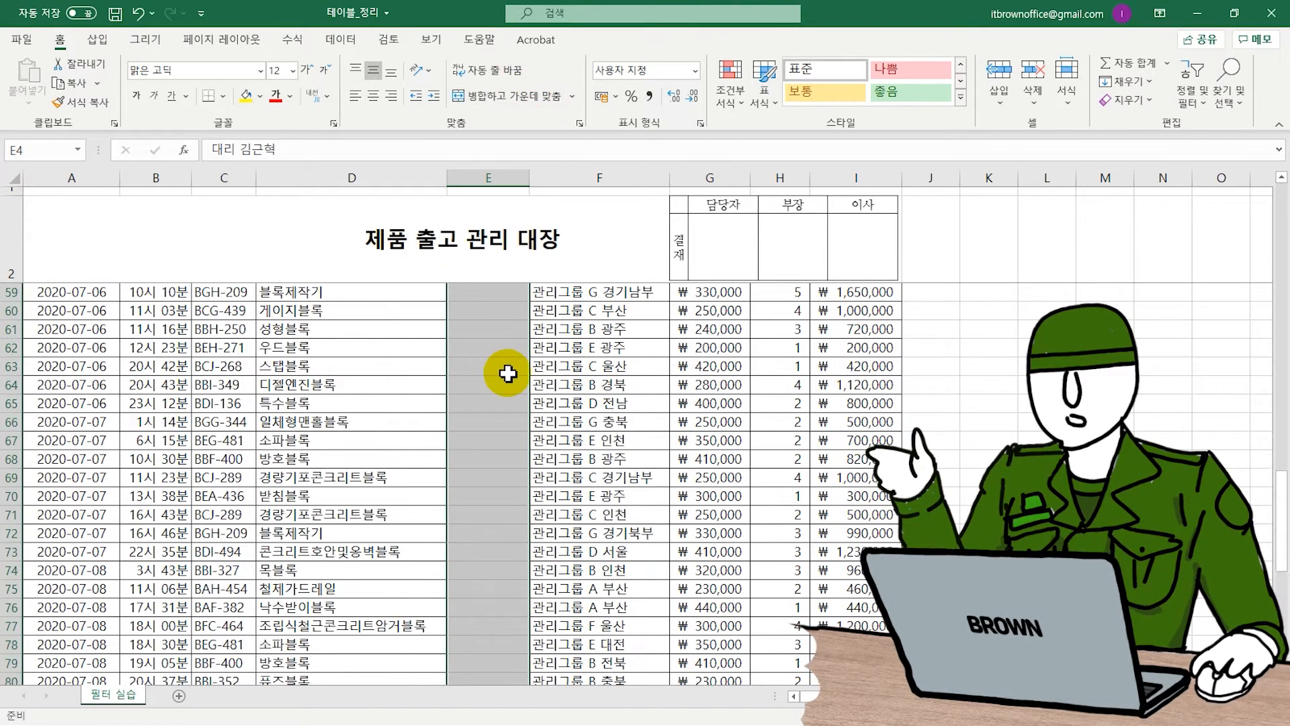
Step: Select only the blank cells within E4:E103 using Go To Special
scroll(509, 376, "up", 10)
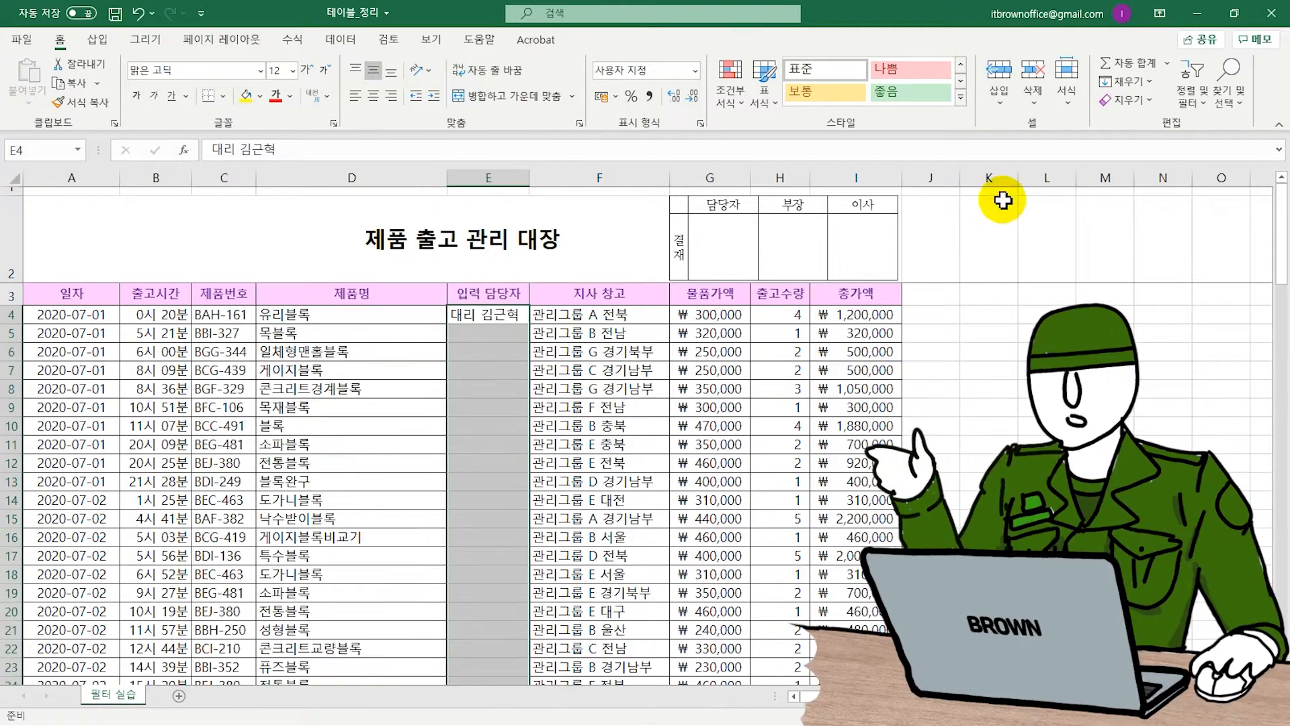
left_click(1237, 94)
left_click(1209, 189)
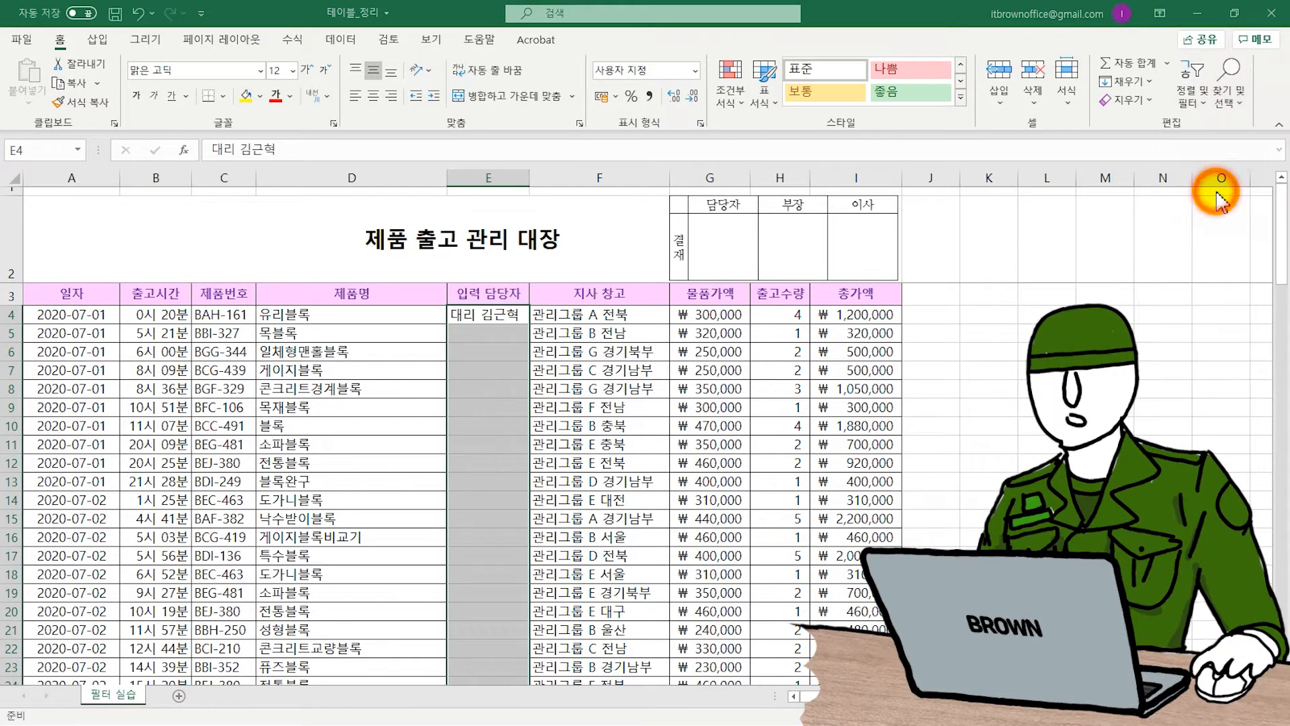
left_click_drag(340, 374, 253, 232)
left_click(94, 410)
left_click(290, 516)
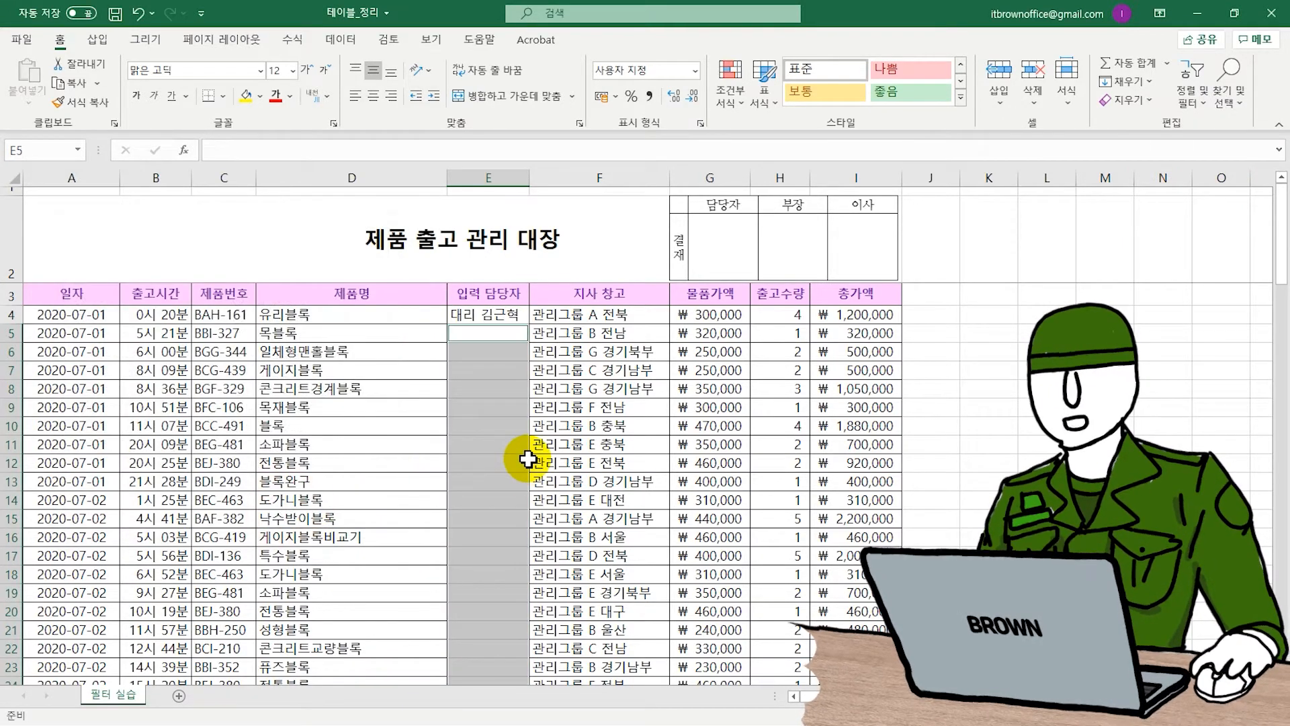
Step: Fill all selected blank cells in the 입력 담당자 column with the relative formula =E4, referring to the cell above
scroll(506, 343, "down", 2)
scroll(506, 343, "up", 2)
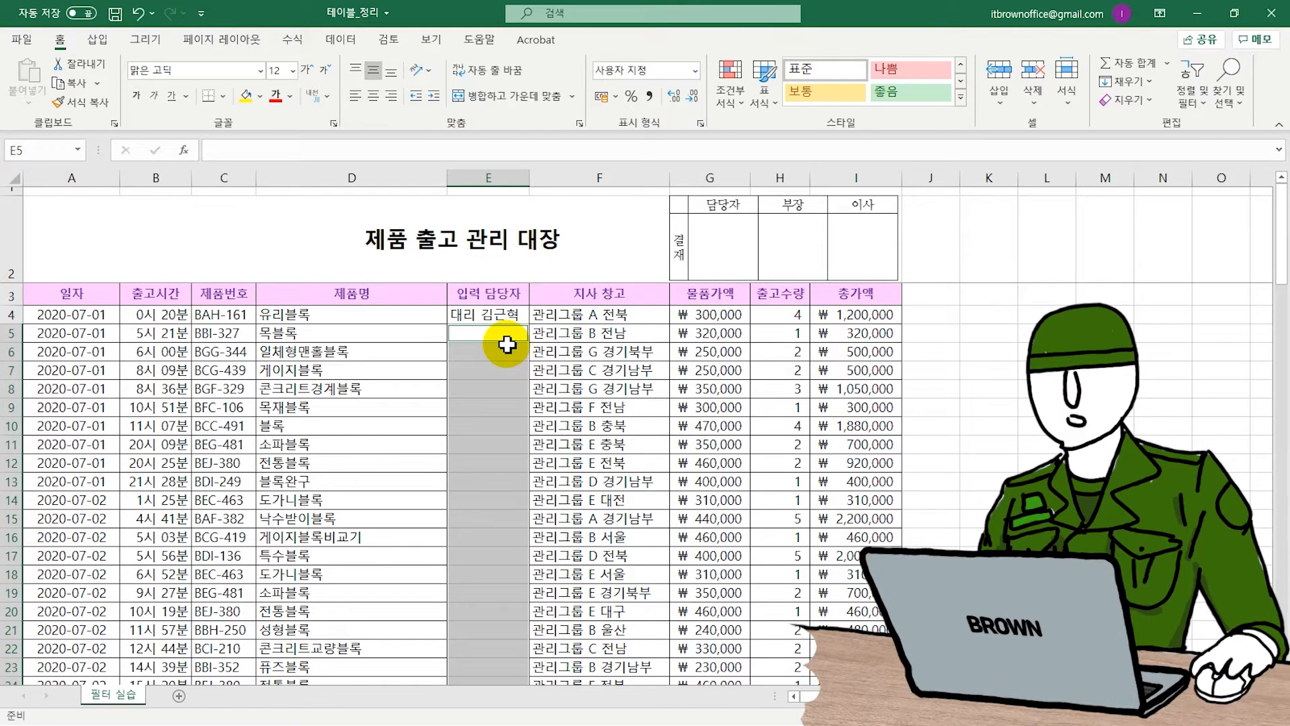
left_click(390, 148)
type("=")
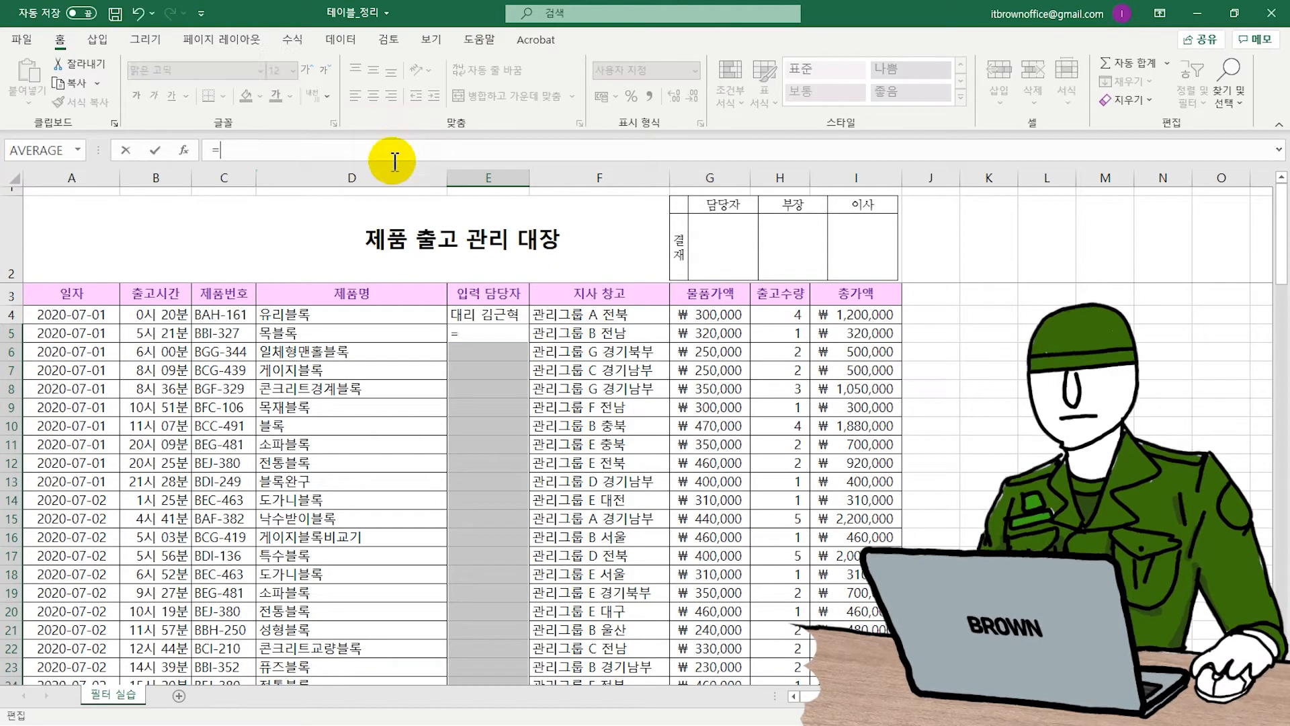
left_click(493, 321)
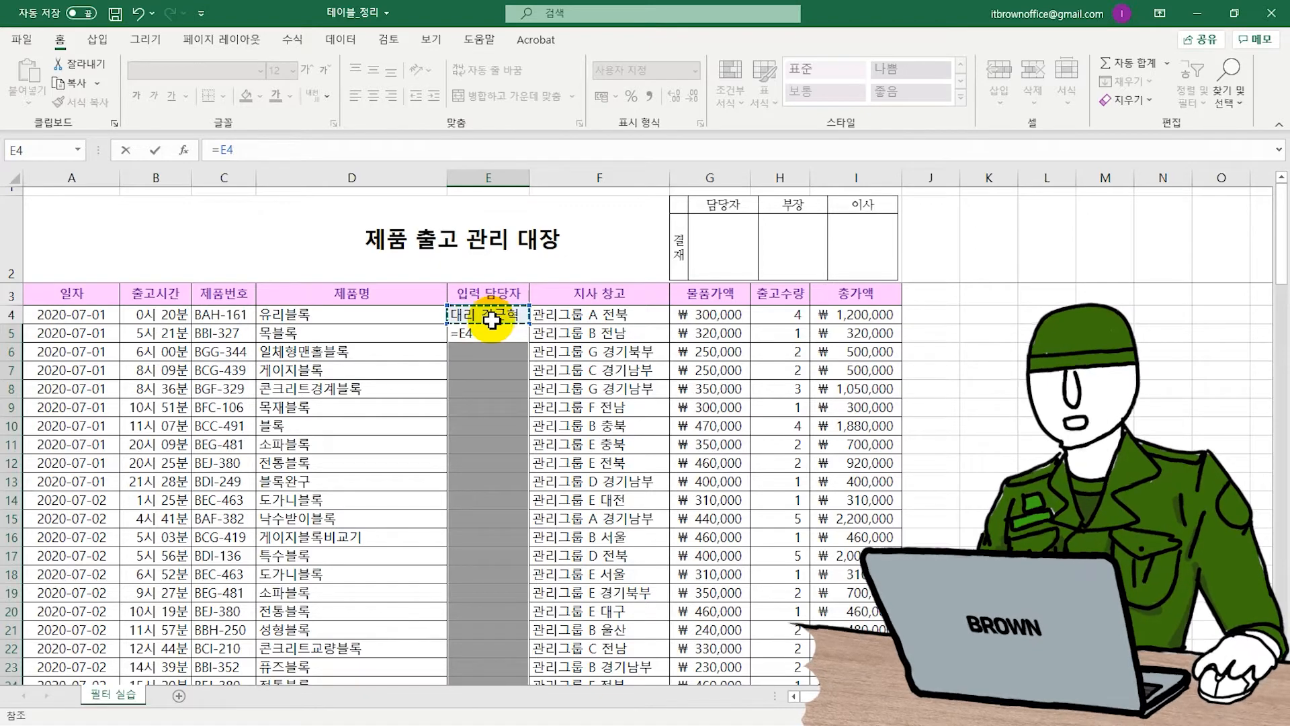
key("ctrl+Return")
scroll(497, 329, "down", 6)
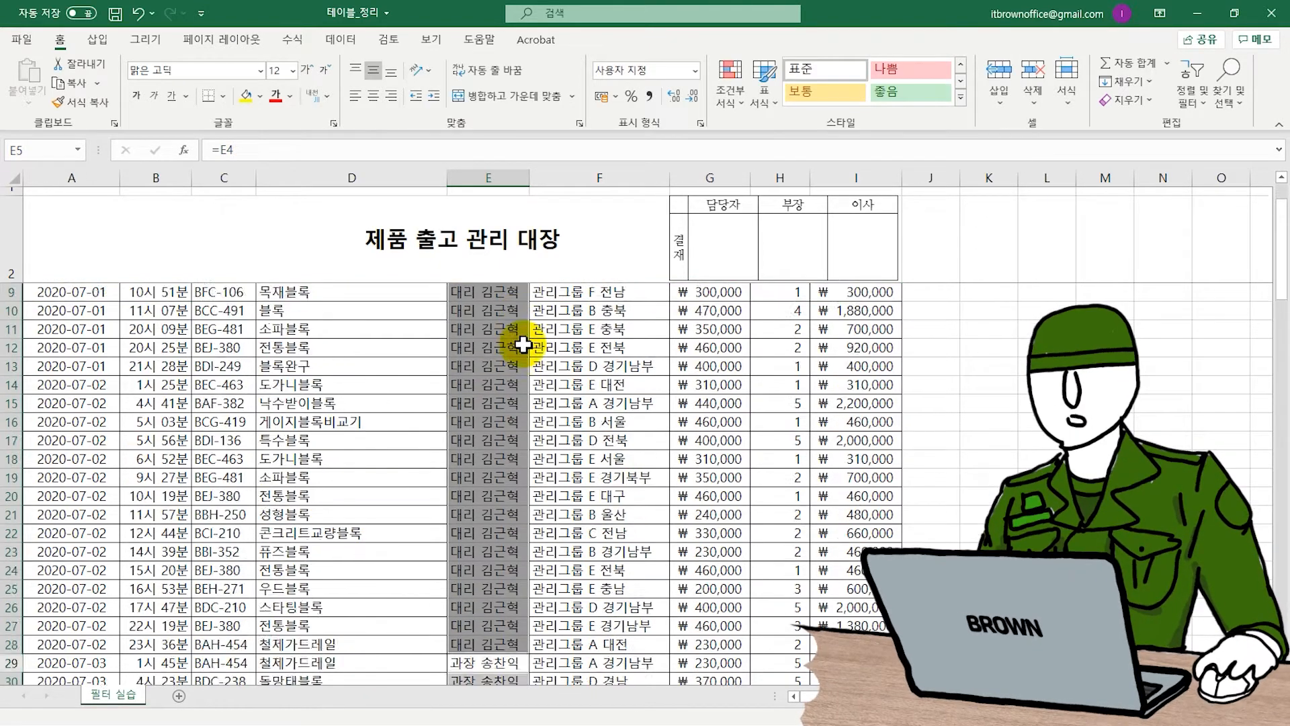
scroll(484, 392, "down", 11)
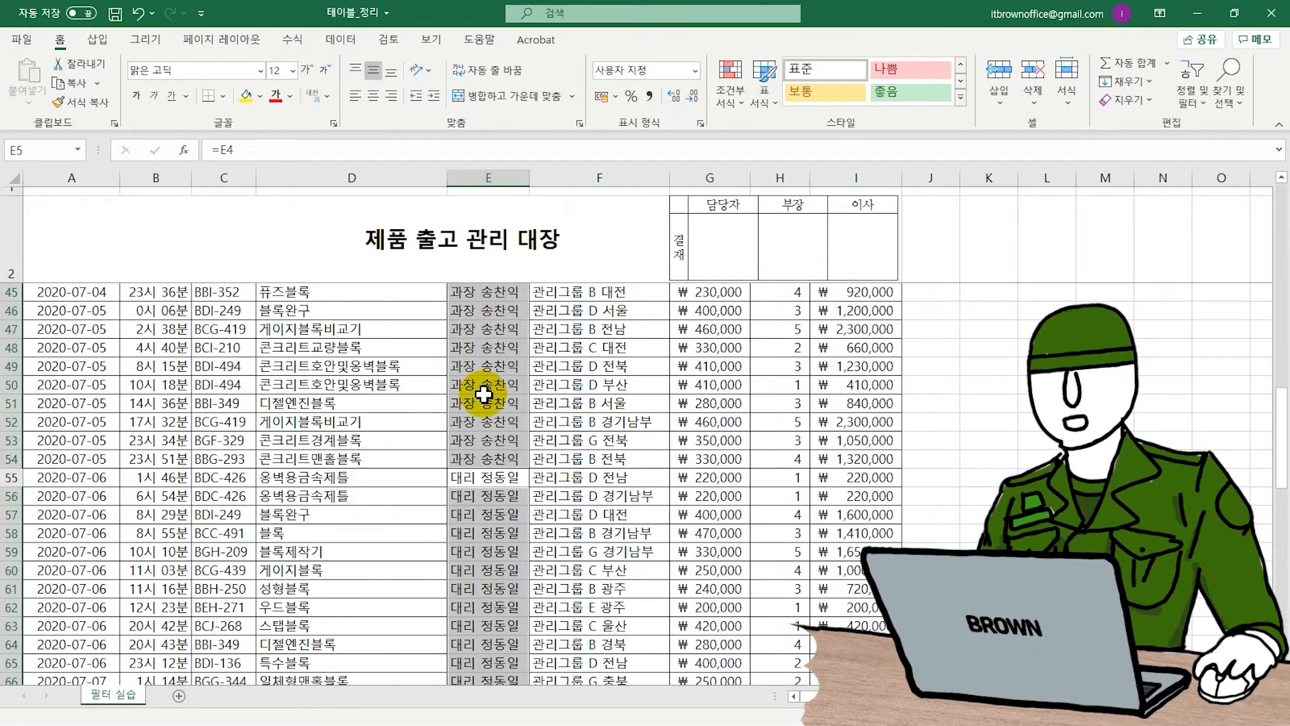
scroll(484, 394, "down", 8)
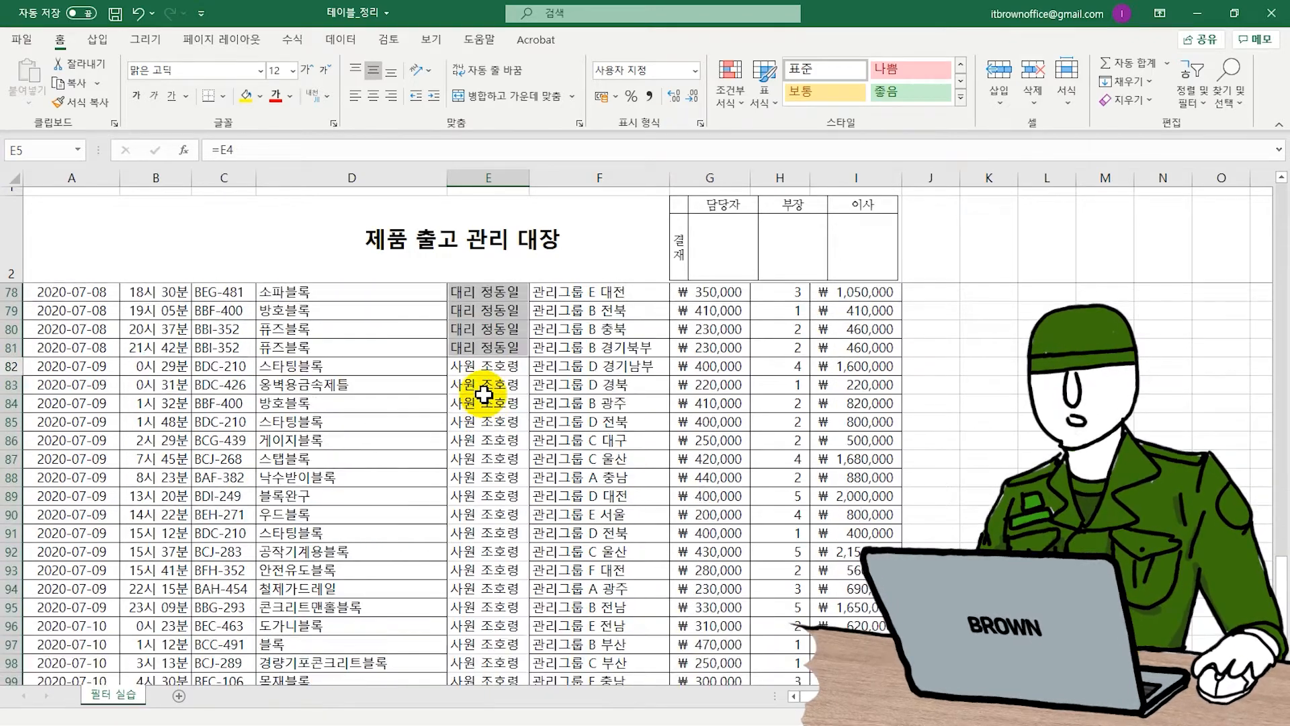
scroll(484, 394, "up", 20)
Step: Replace the formulas in E4:E103 with their values by copying and pasting values in place
left_click(511, 315)
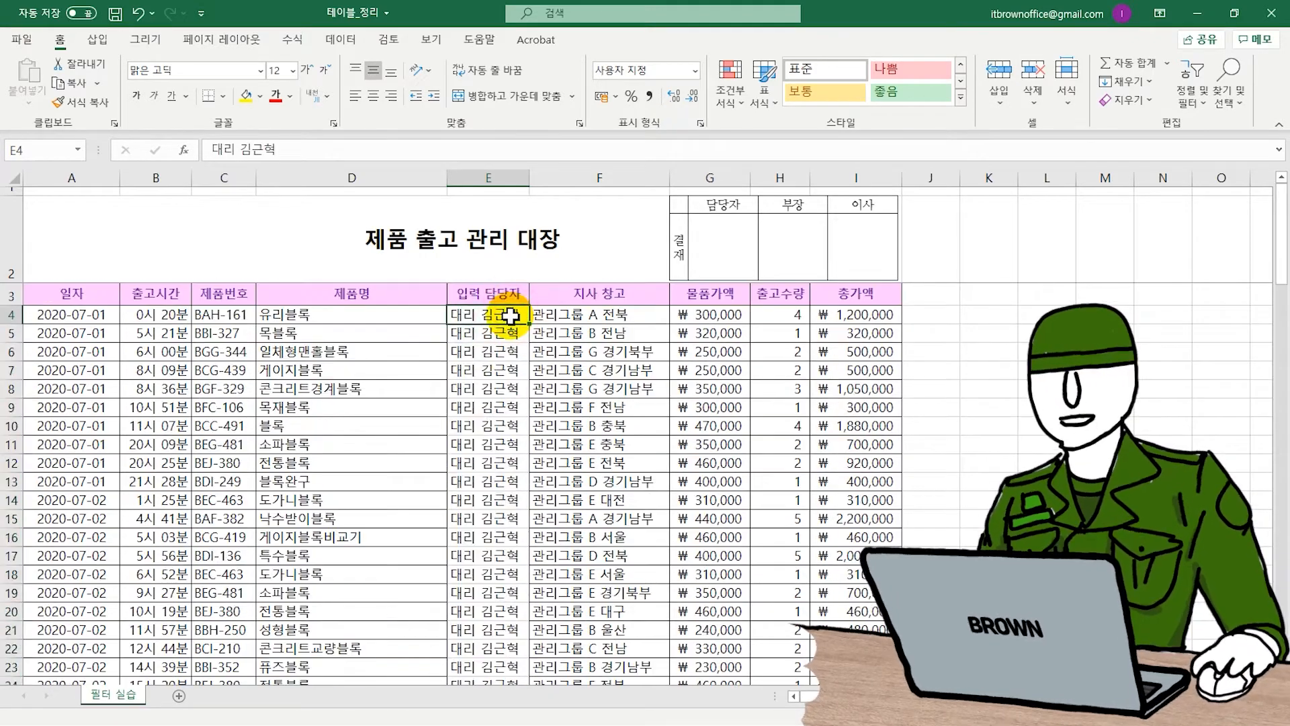
key("ctrl+shift+Down")
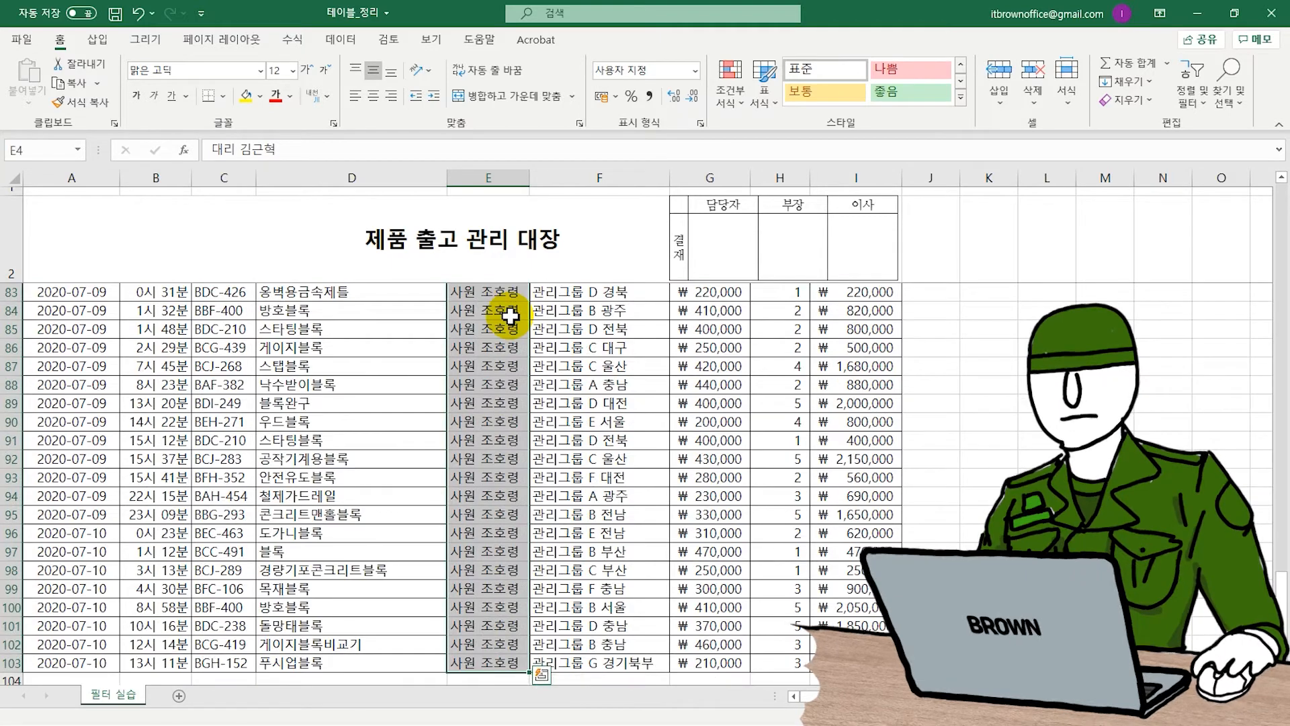
key("ctrl+c")
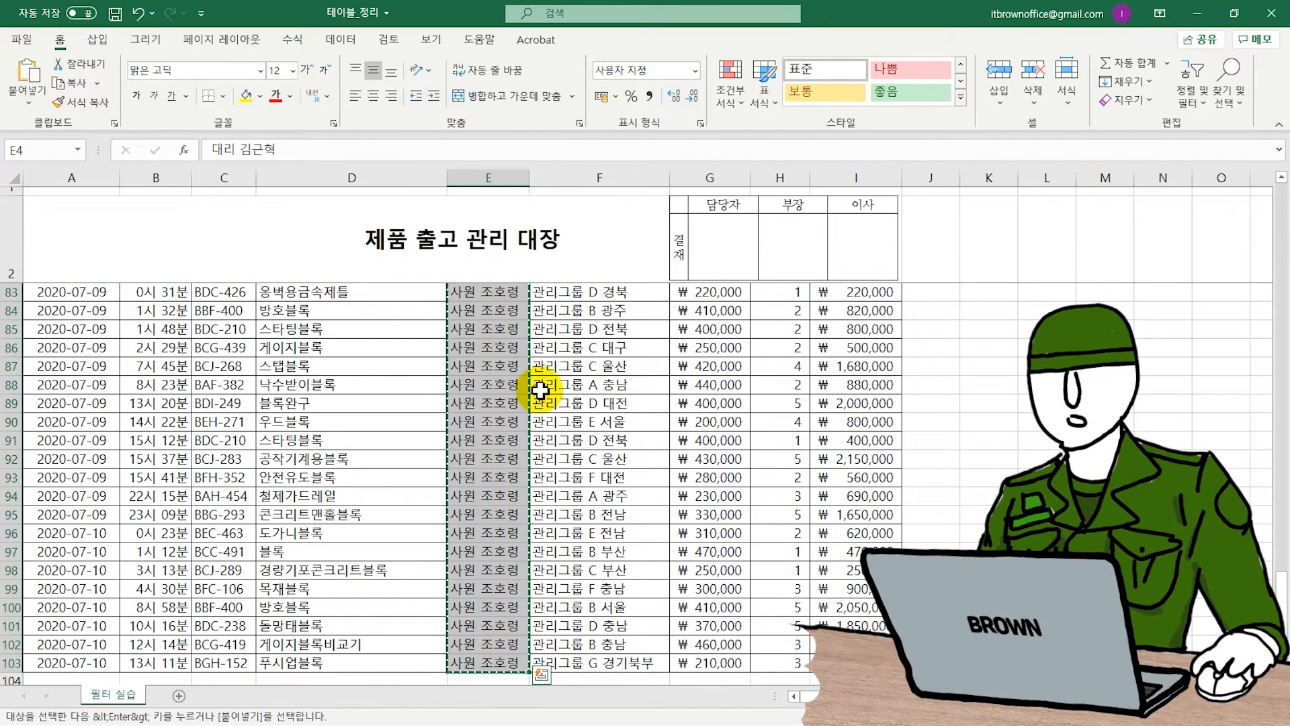
key("ctrl+v")
left_click(563, 664)
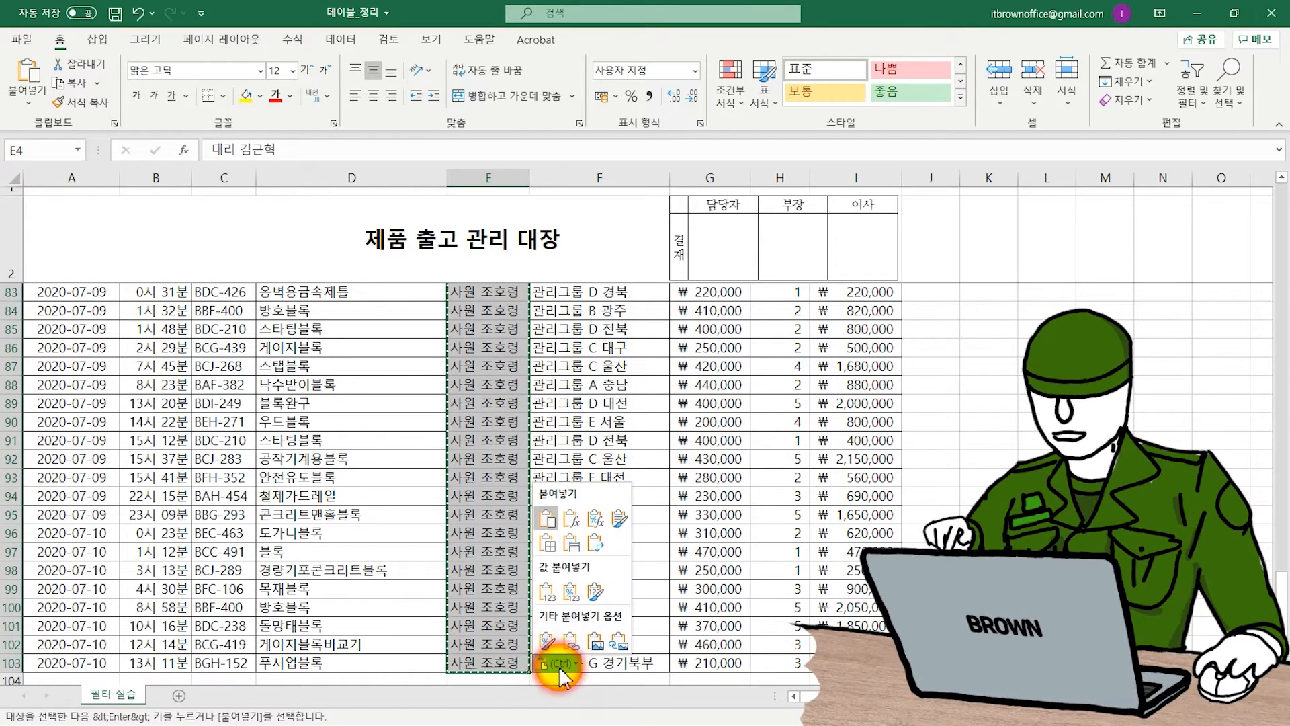
left_click(550, 598)
left_click(487, 557)
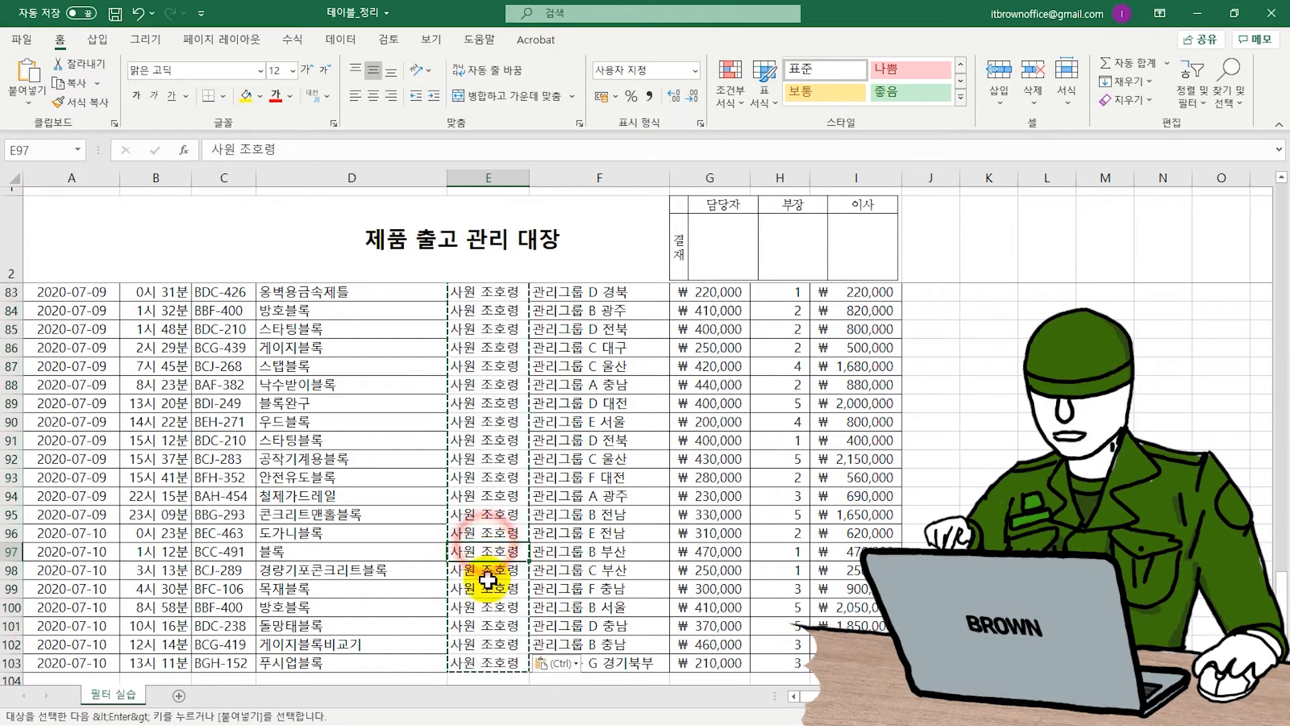
Step: Apply all borders to the manager cells E4:E103
left_click(483, 660)
key("ctrl+shift+Up")
key("shift+Down")
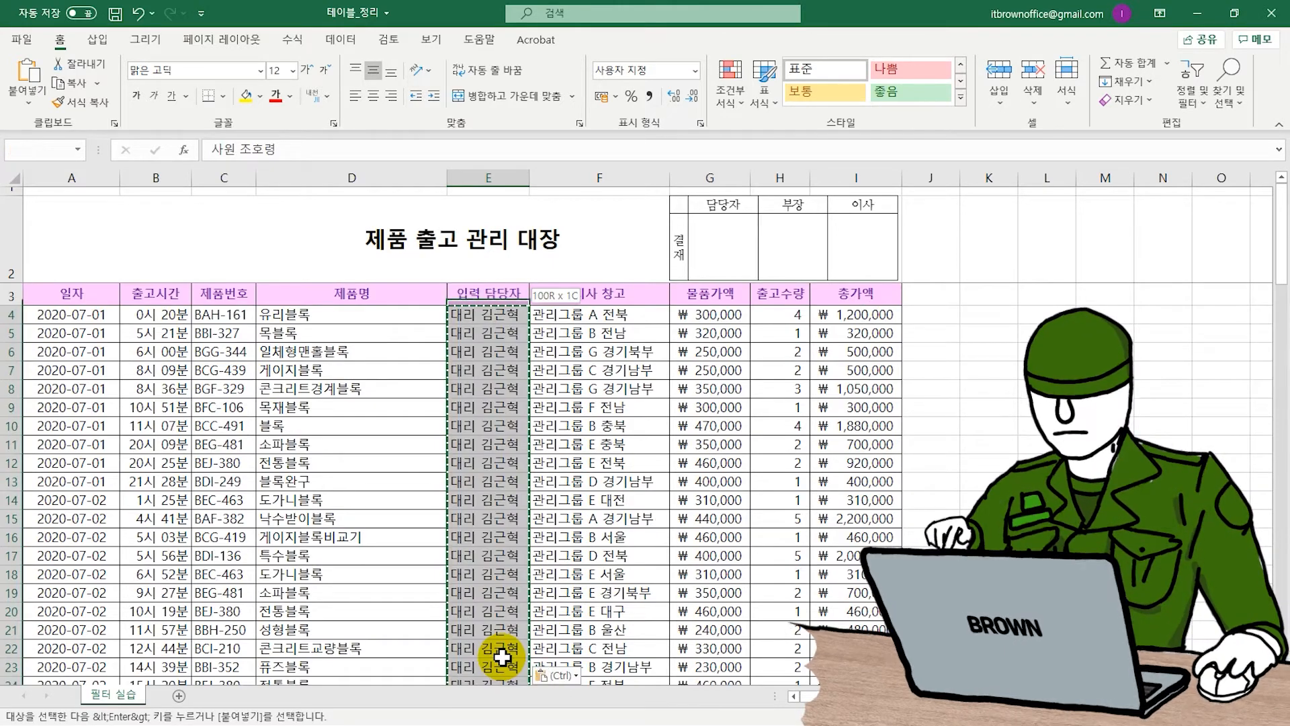
left_click(222, 96)
left_click(254, 254)
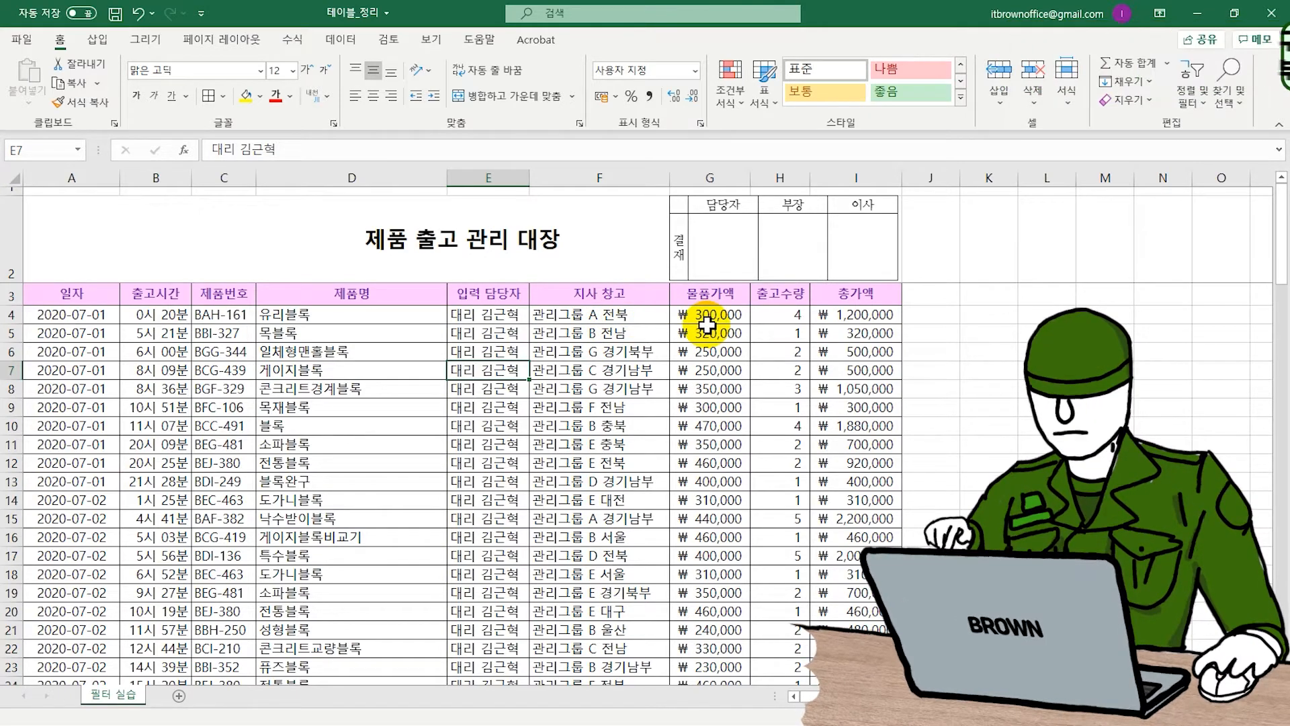
Step: Insert an empty column G between 지사 창고 and 물품가액
left_click(719, 176)
right_click(720, 176)
left_click(766, 298)
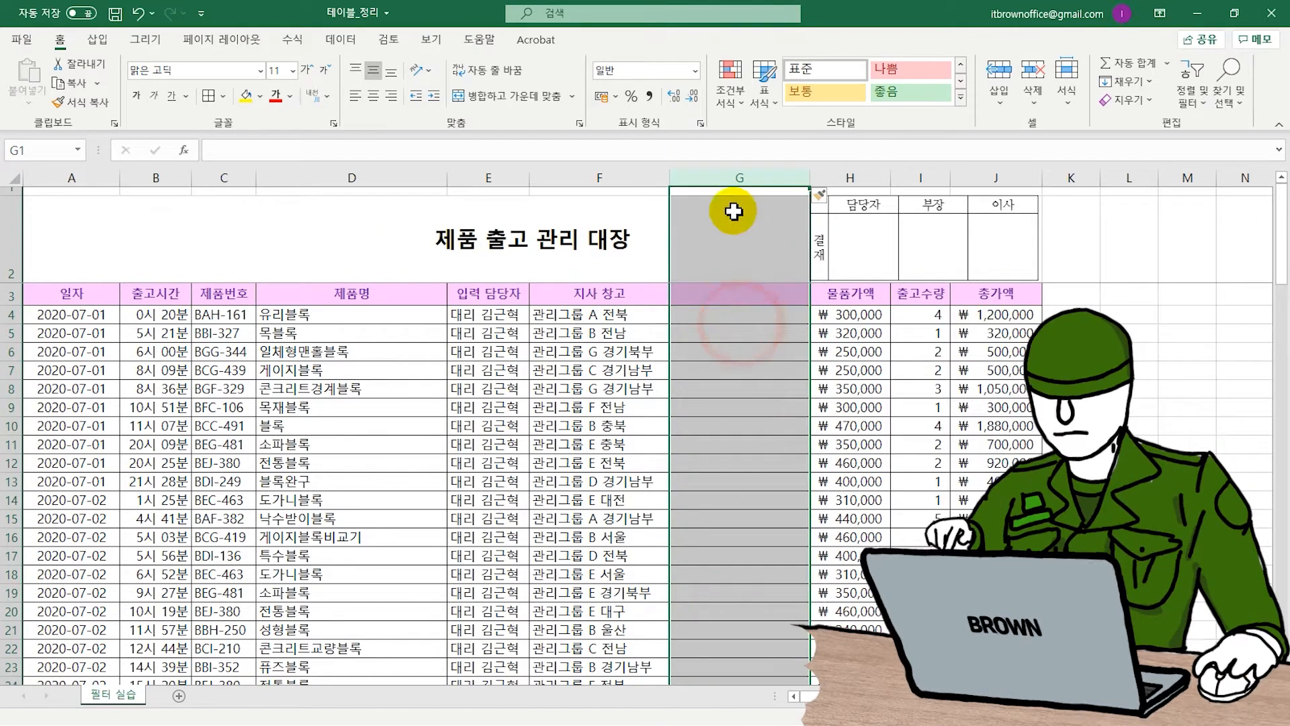
Step: Start Text to Columns on the 지사 창고 data in F4:F103 with the fixed width option
left_click(643, 313)
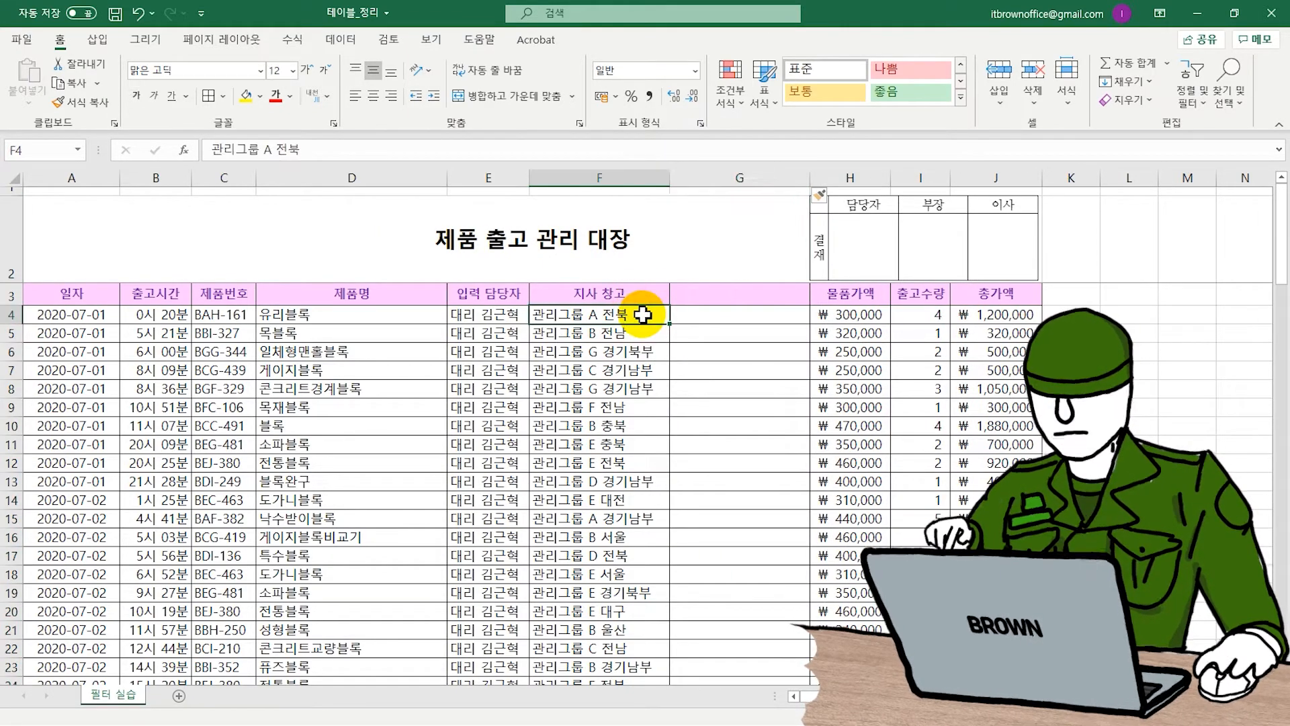
key("ctrl+shift+Down")
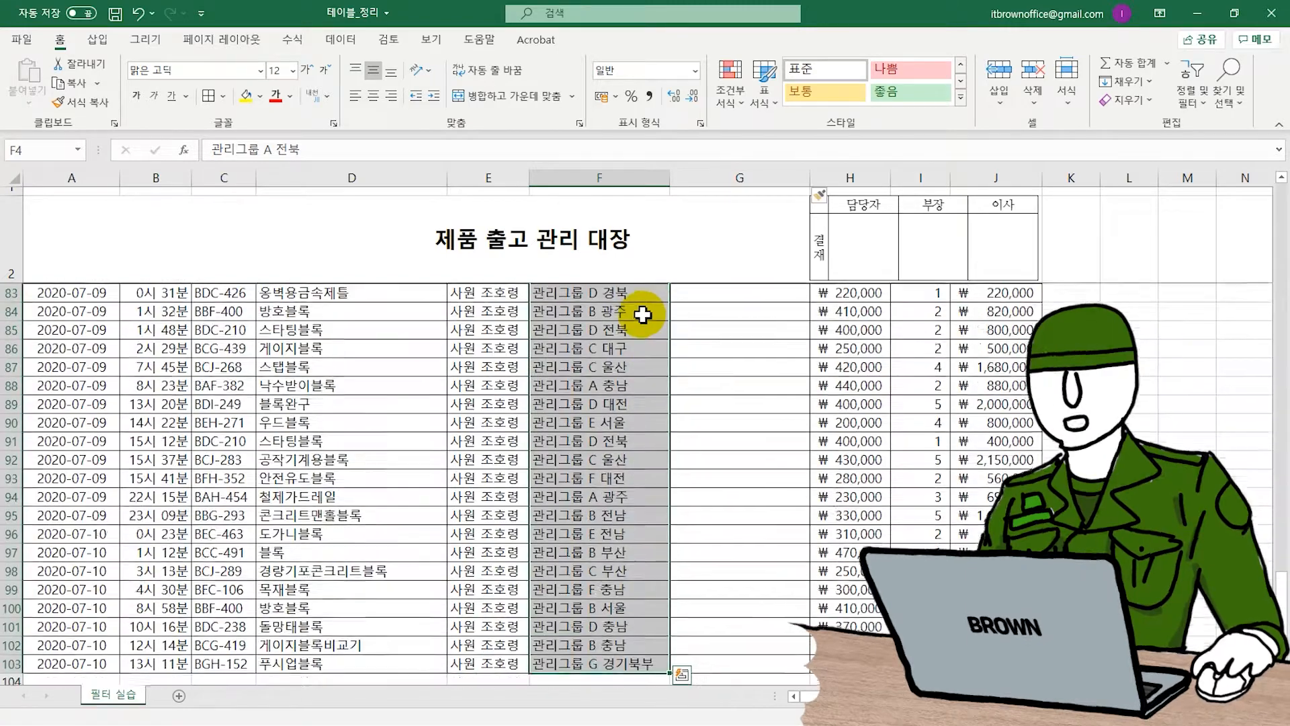
left_click(356, 42)
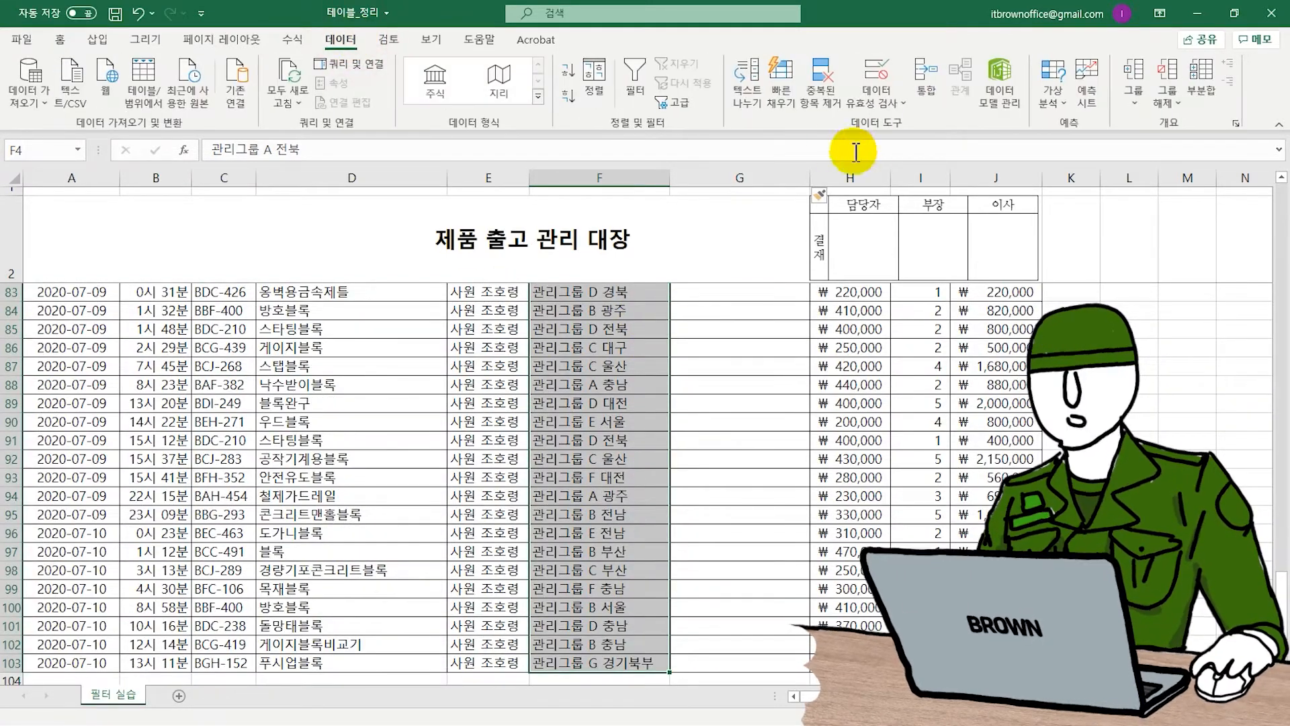
left_click(740, 101)
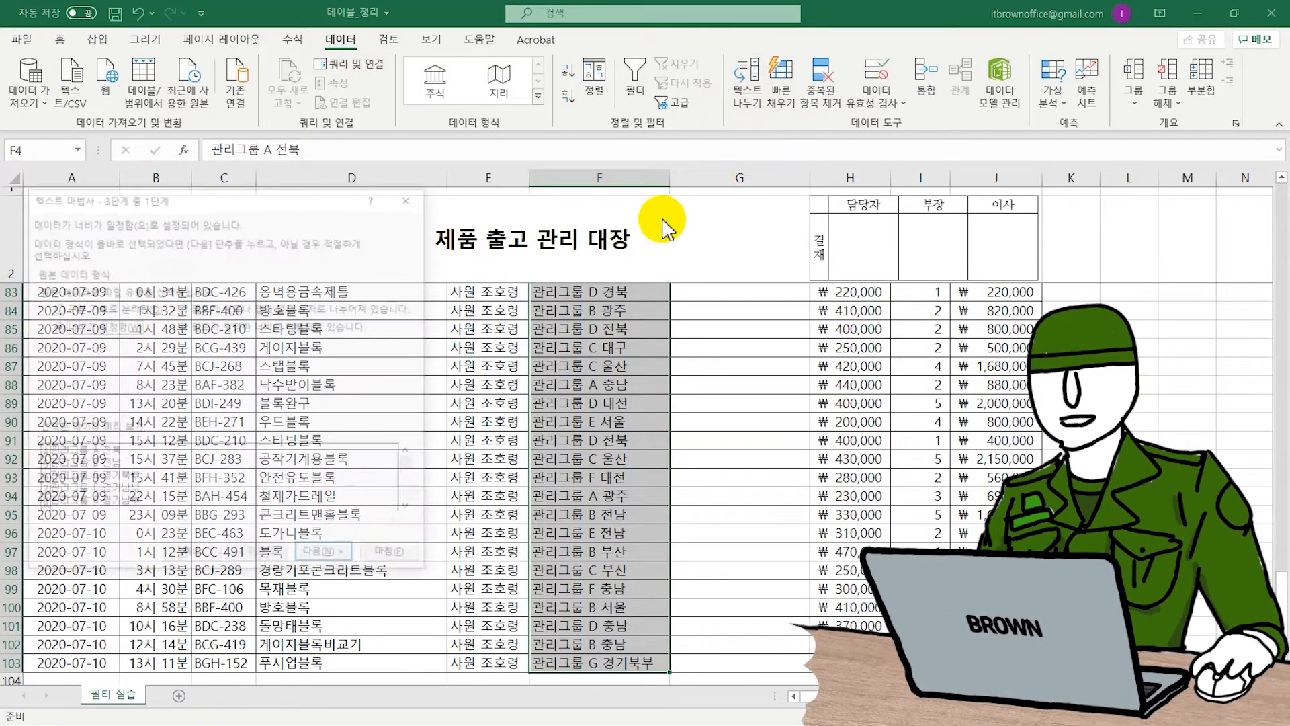
left_click_drag(265, 179, 381, 86)
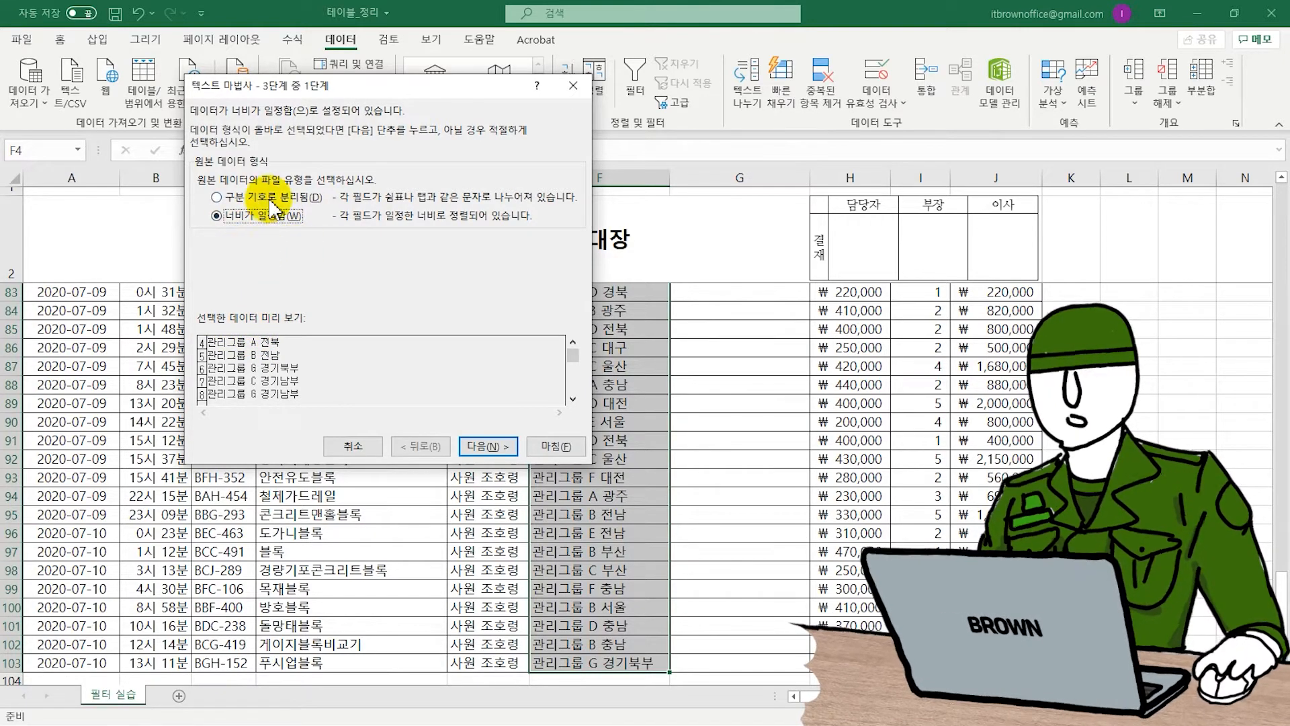
left_click(488, 447)
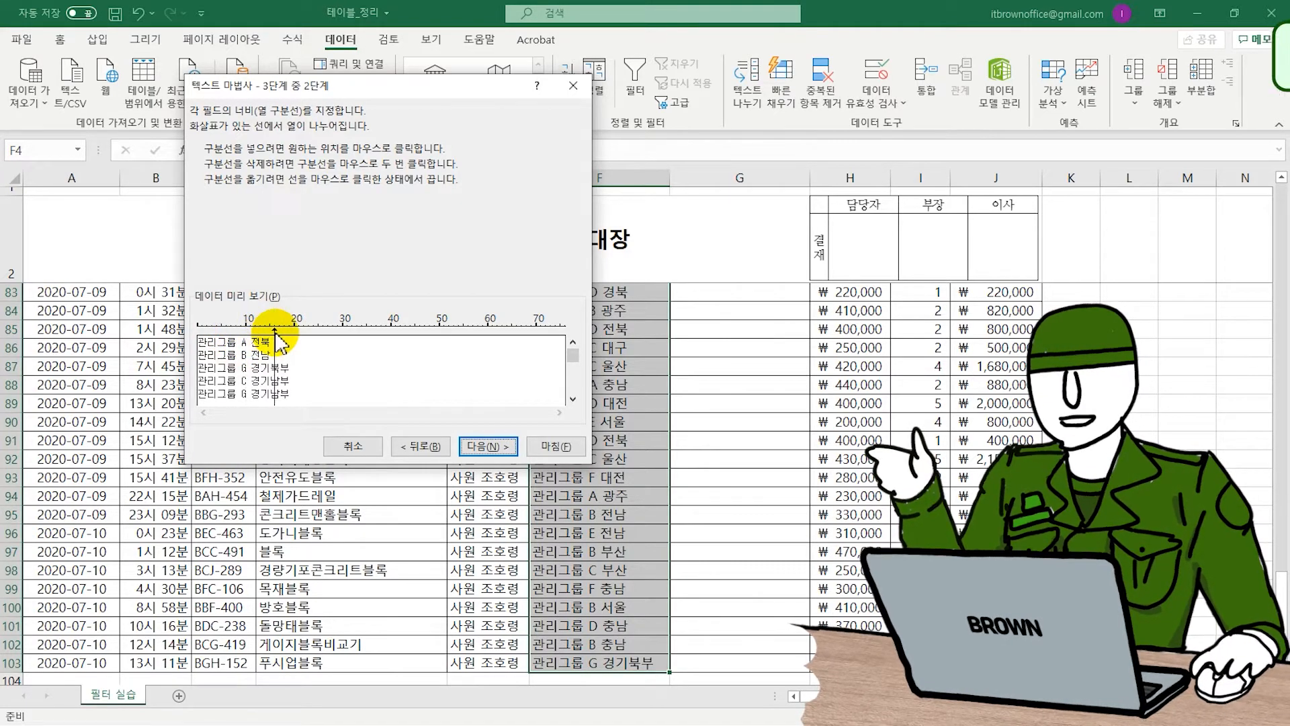
Step: Set a single column break between the group letter and the region name, and proceed to the column format settings
left_click(240, 336)
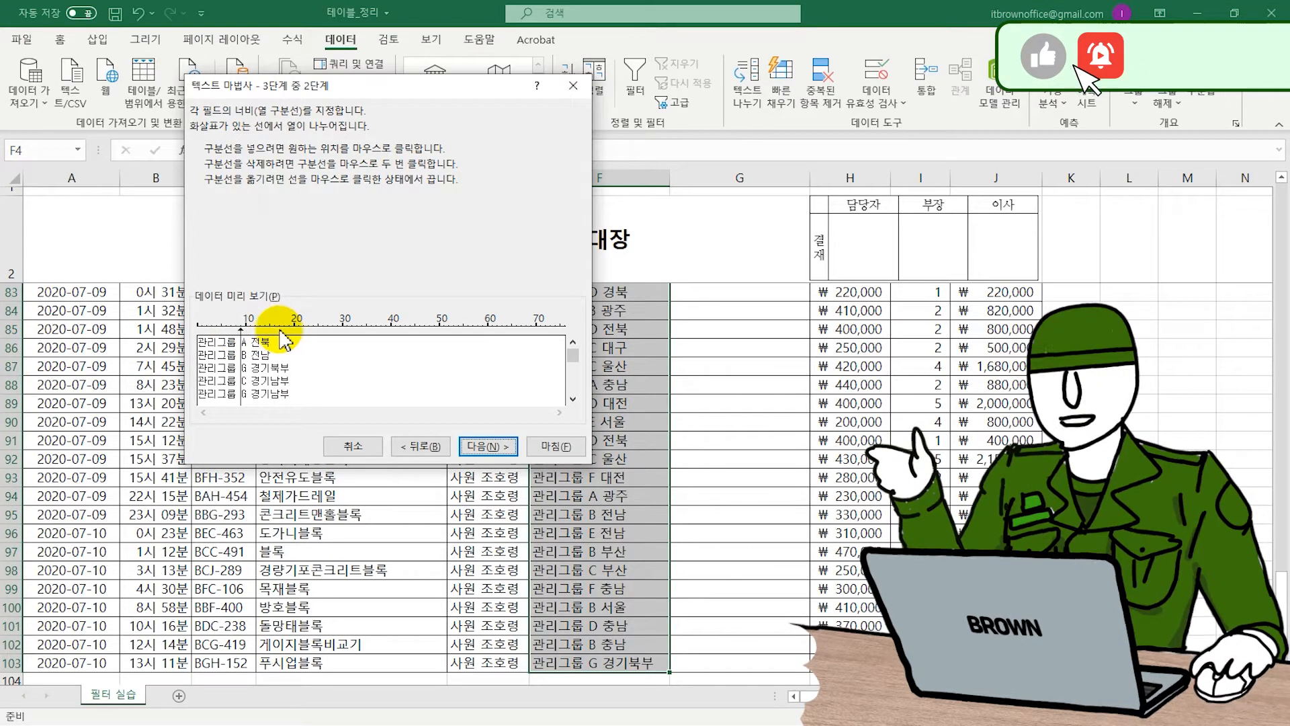
left_click(280, 336)
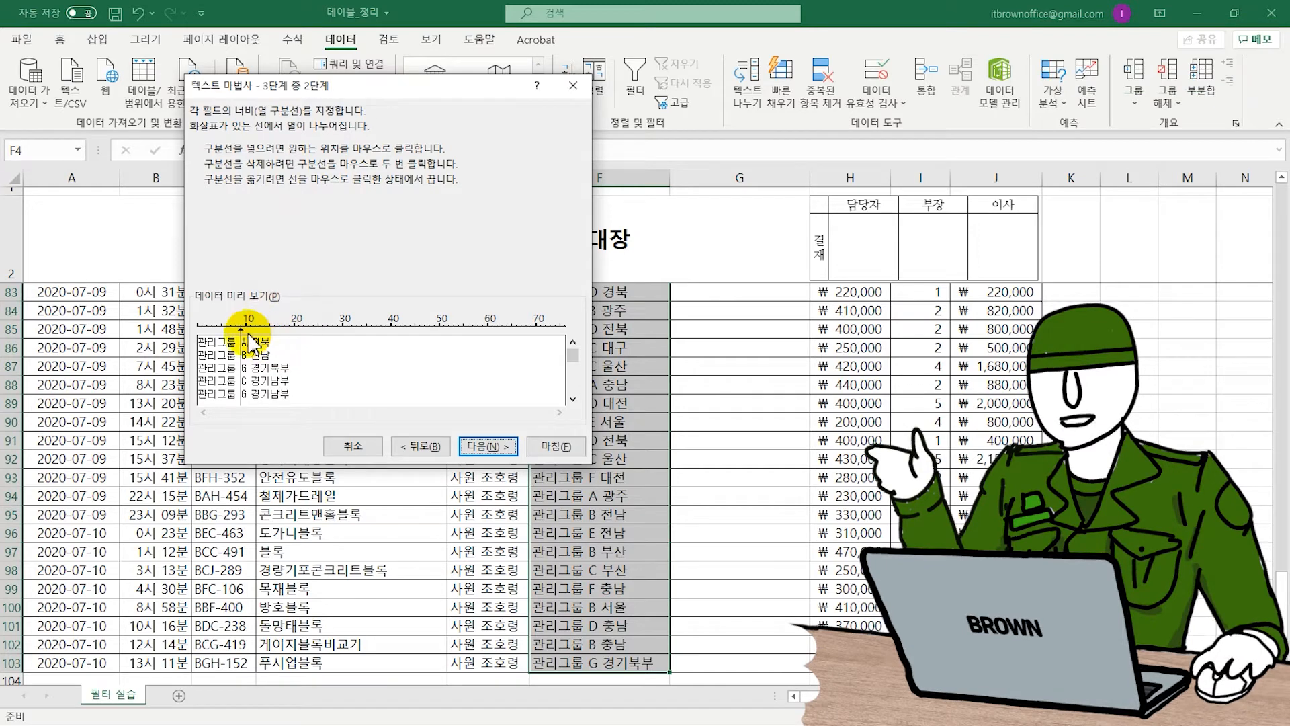
left_click_drag(241, 334, 244, 336)
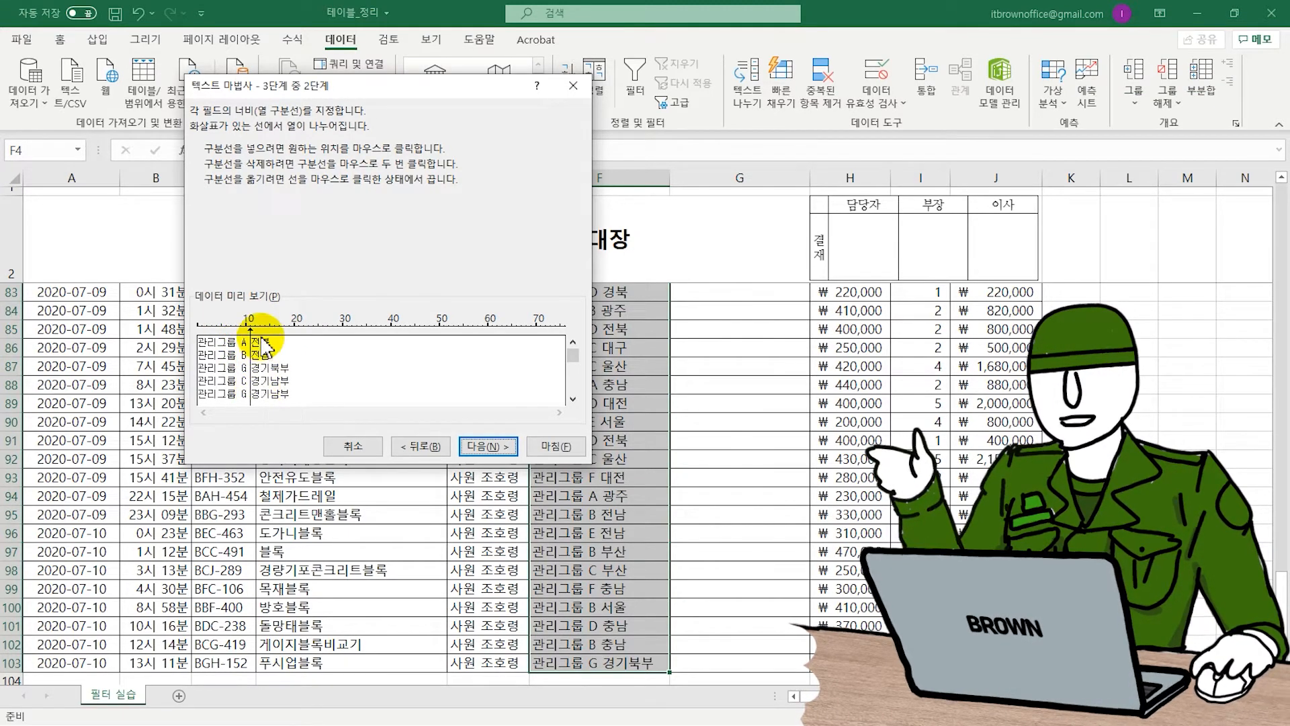
left_click(478, 446)
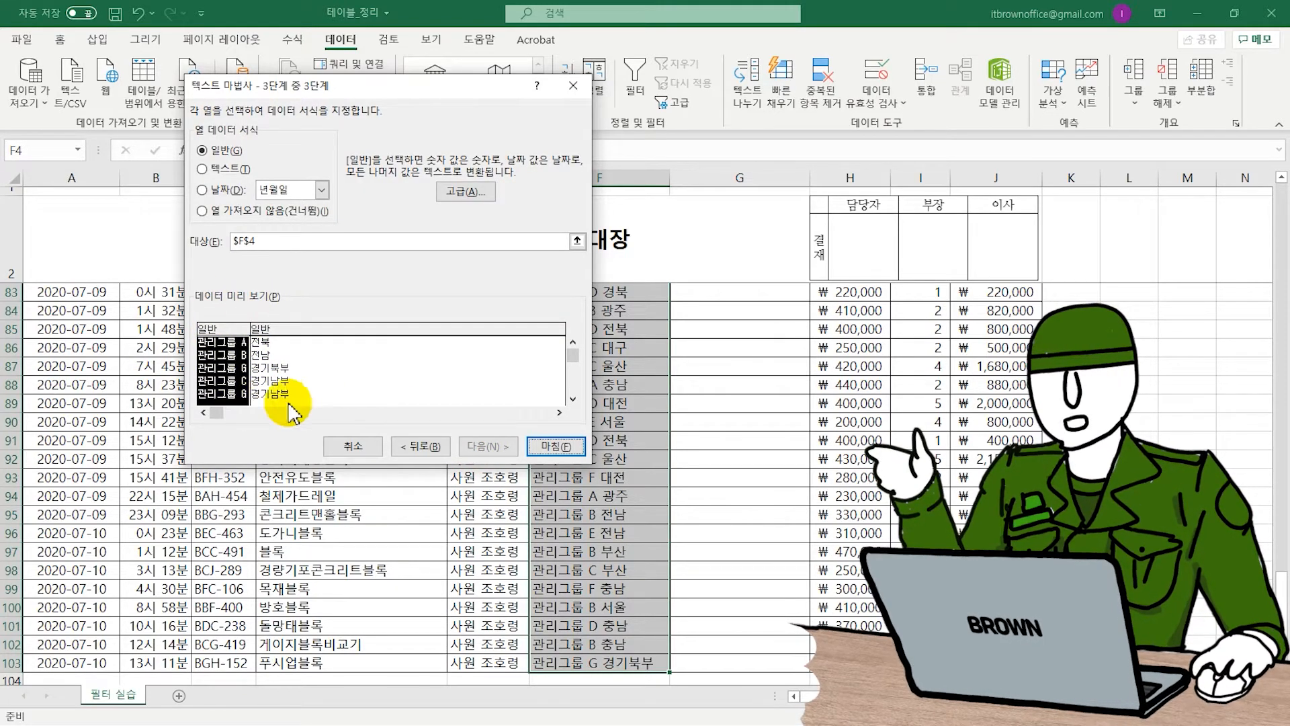
Step: Complete the fixed-width split of the 지사 창고 data with general format, replacing the existing cell contents
left_click(556, 446)
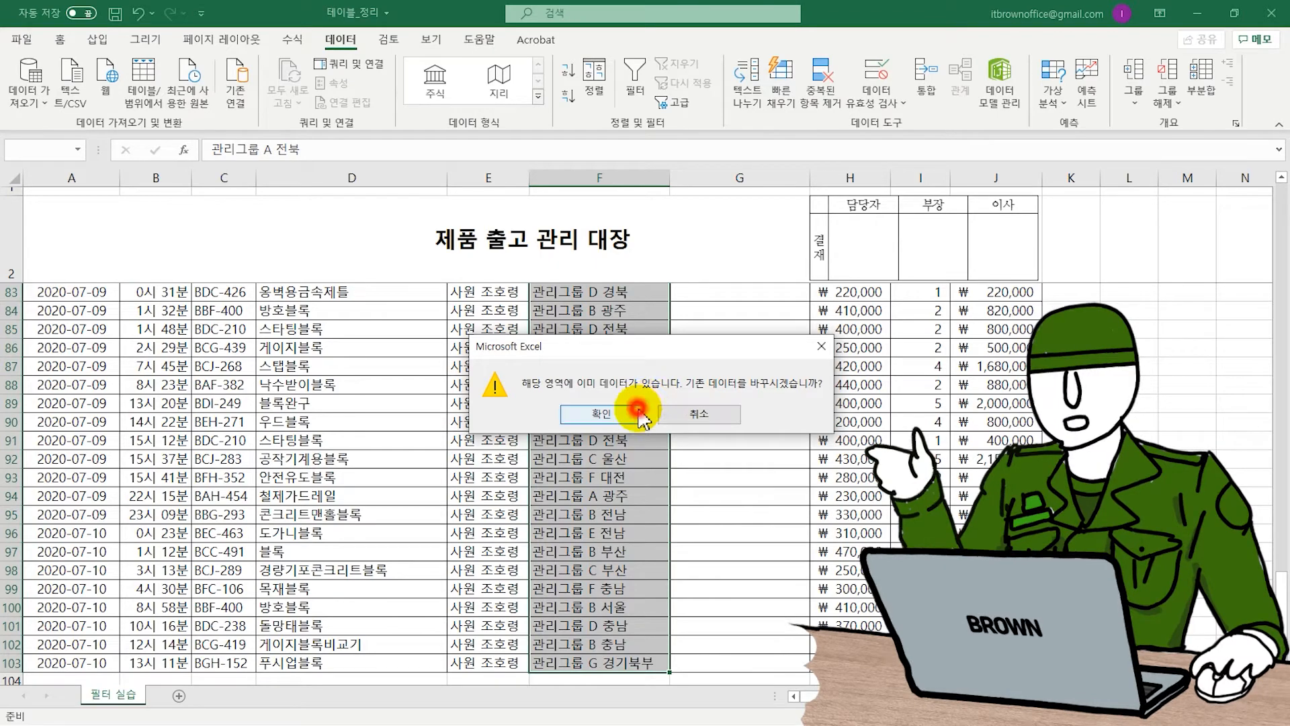
left_click(602, 414)
left_click(649, 407)
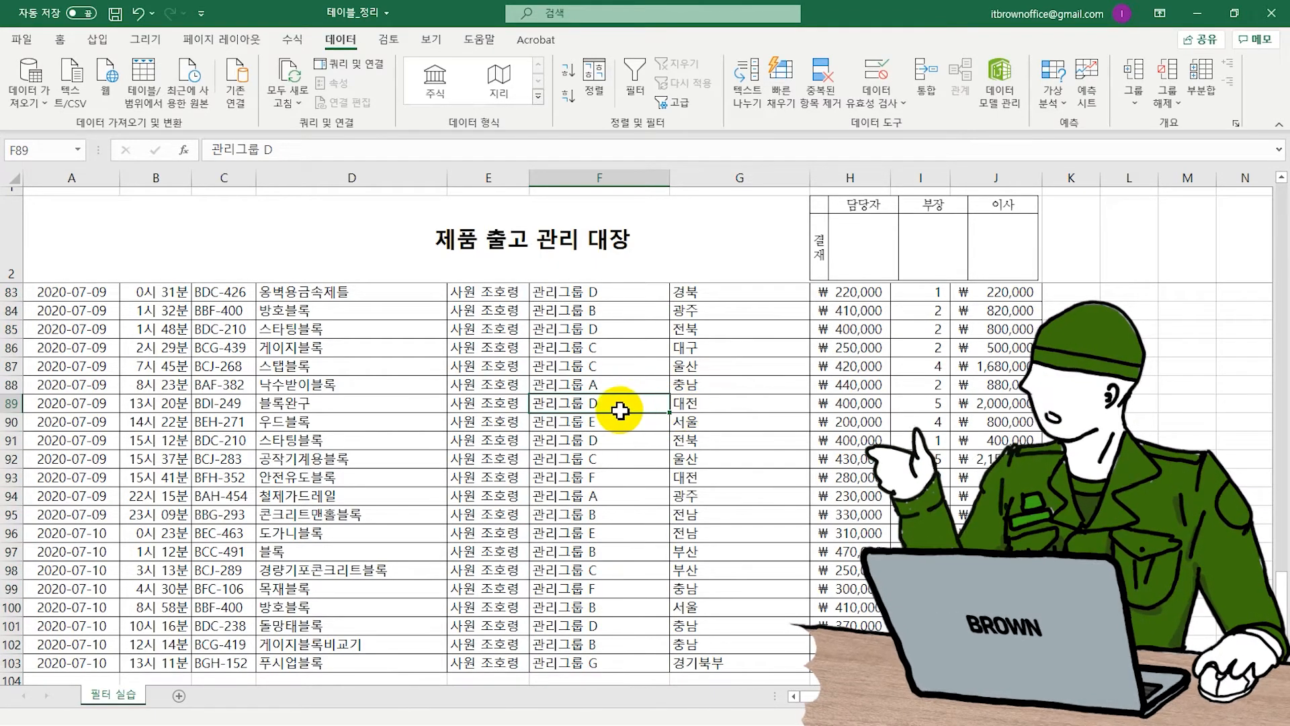
left_click(694, 384)
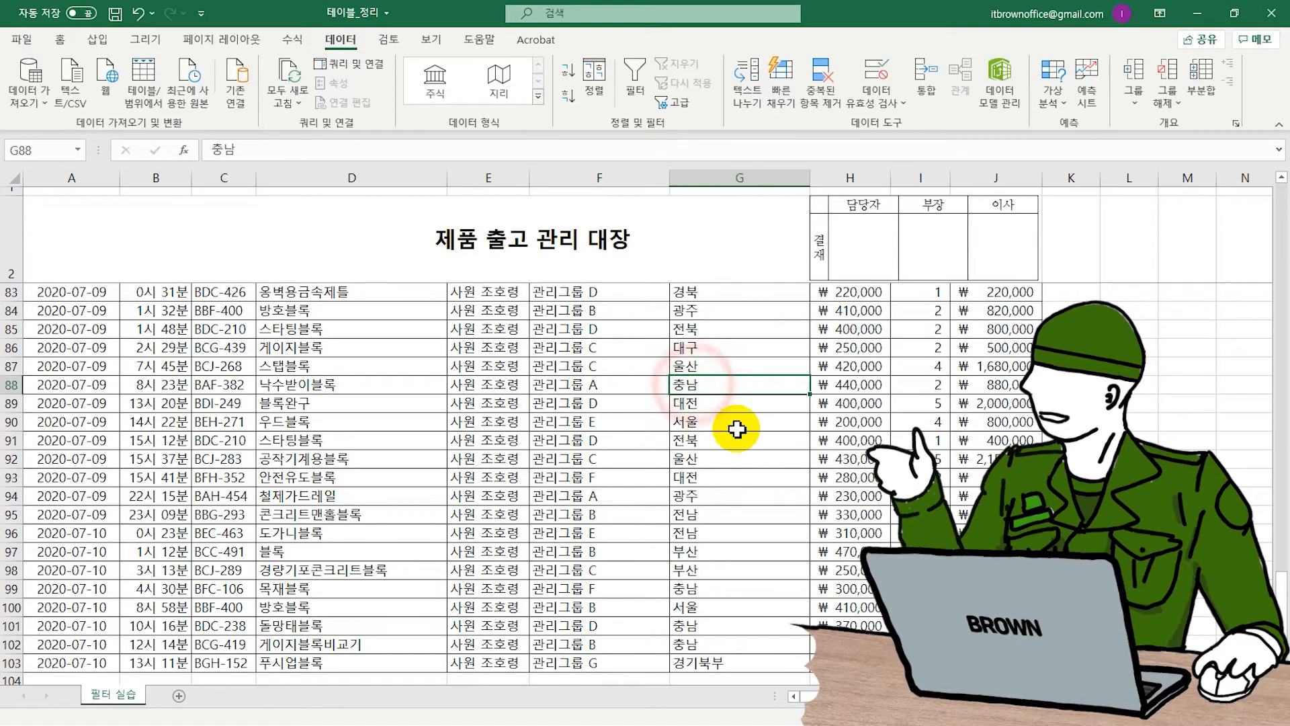
Step: Enter the header 출고 지역 in G3 above the split region names
scroll(736, 426, "up", 18)
scroll(739, 425, "up", 9)
left_click(748, 294)
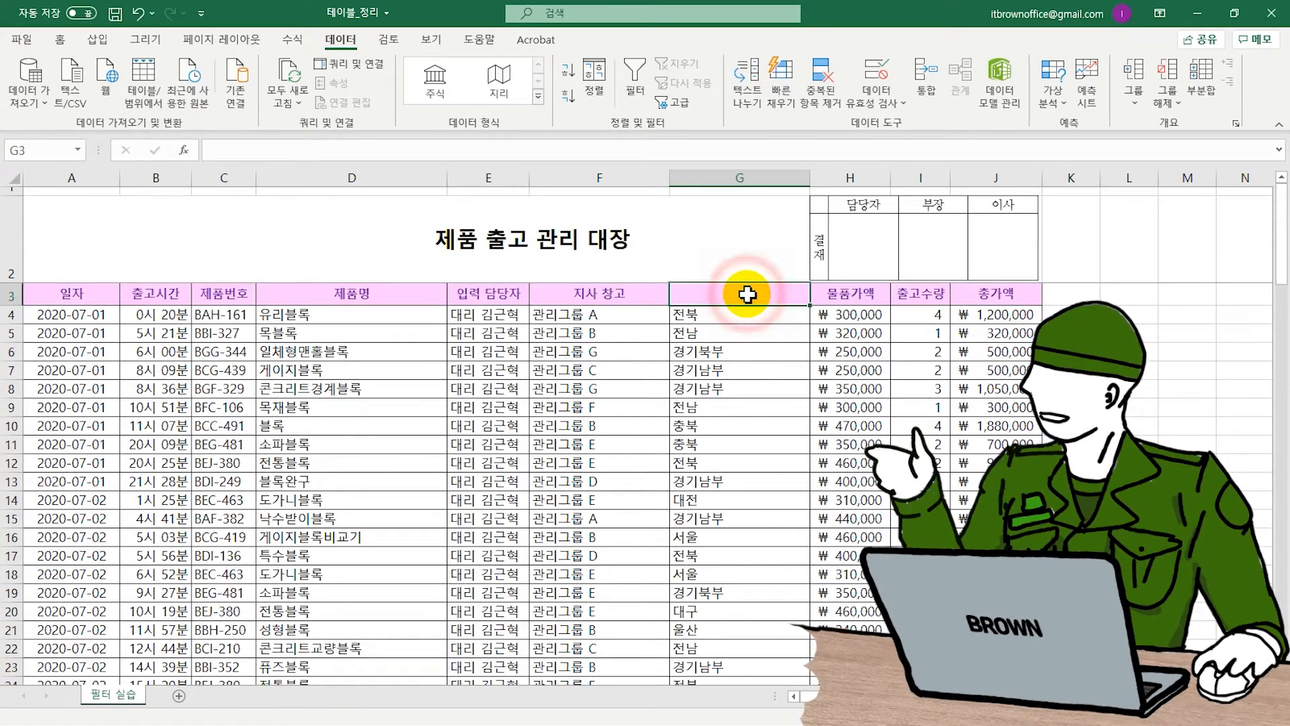
type("출")
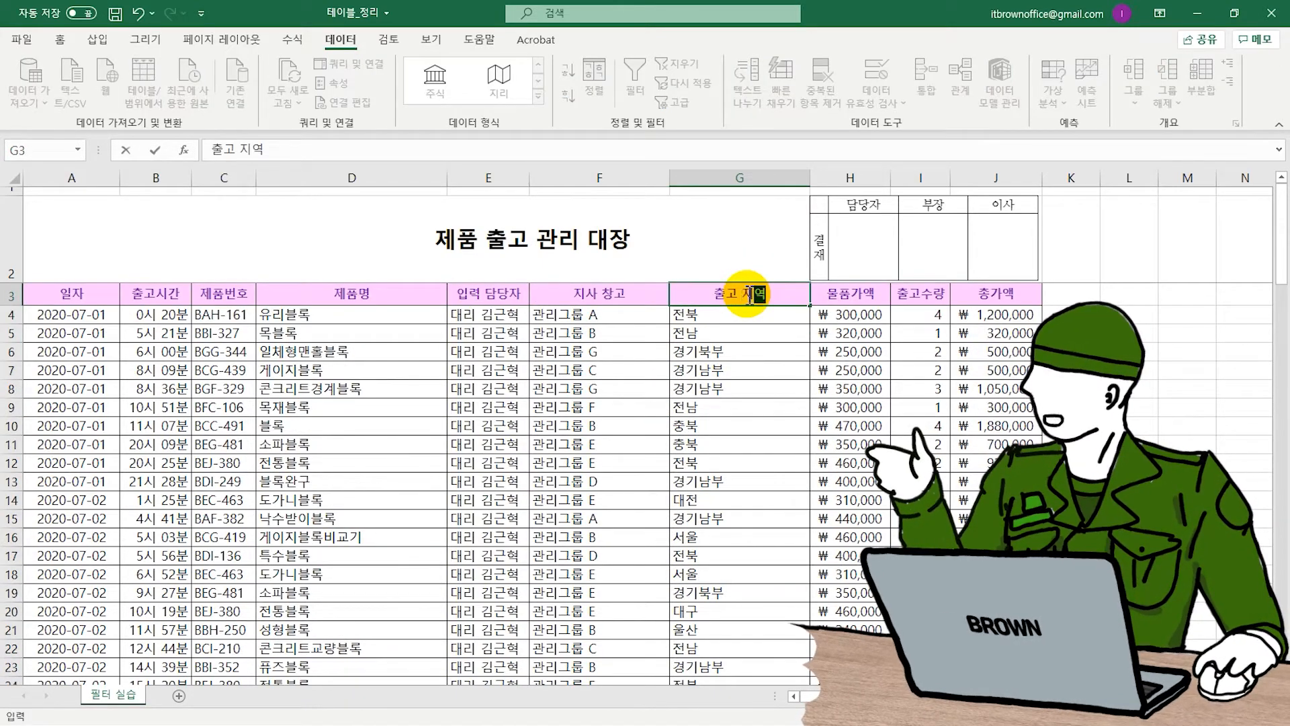
type("고 지역")
key("Return")
Step: Autofit the widths of columns F and G to their contents
left_click_drag(651, 178, 705, 179)
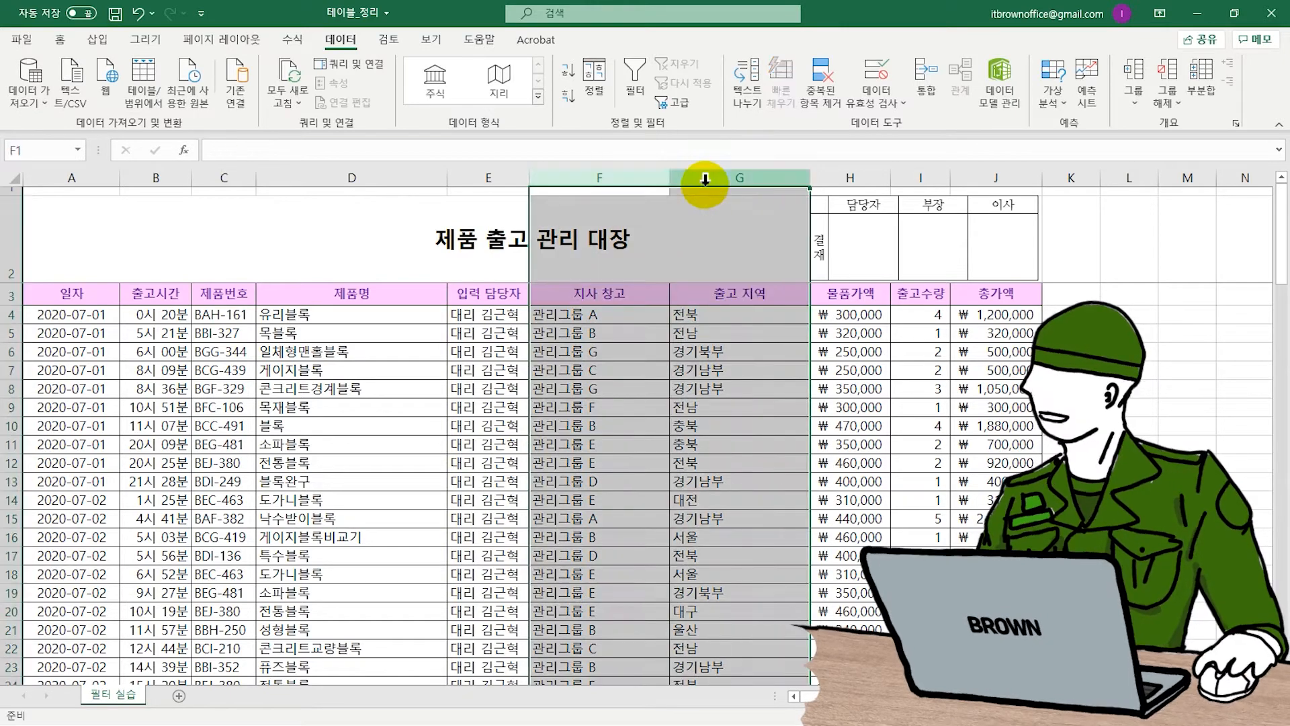
double_click(671, 180)
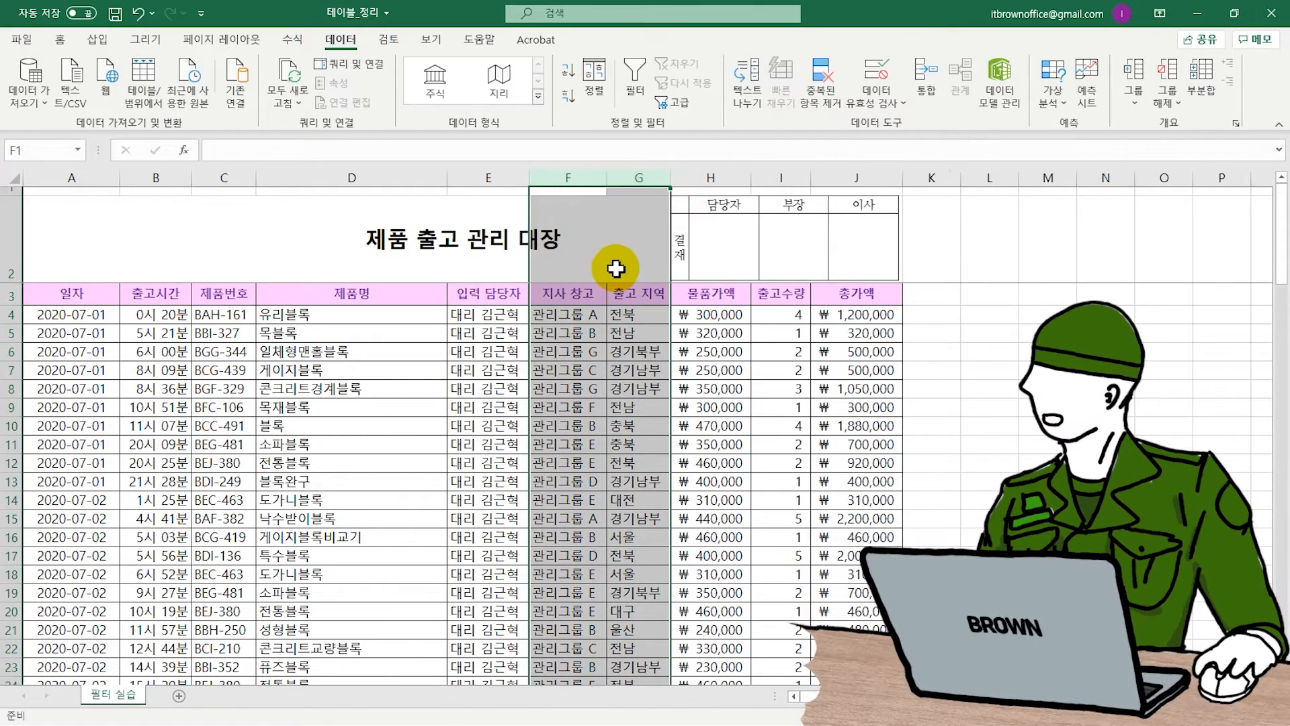
left_click(590, 331)
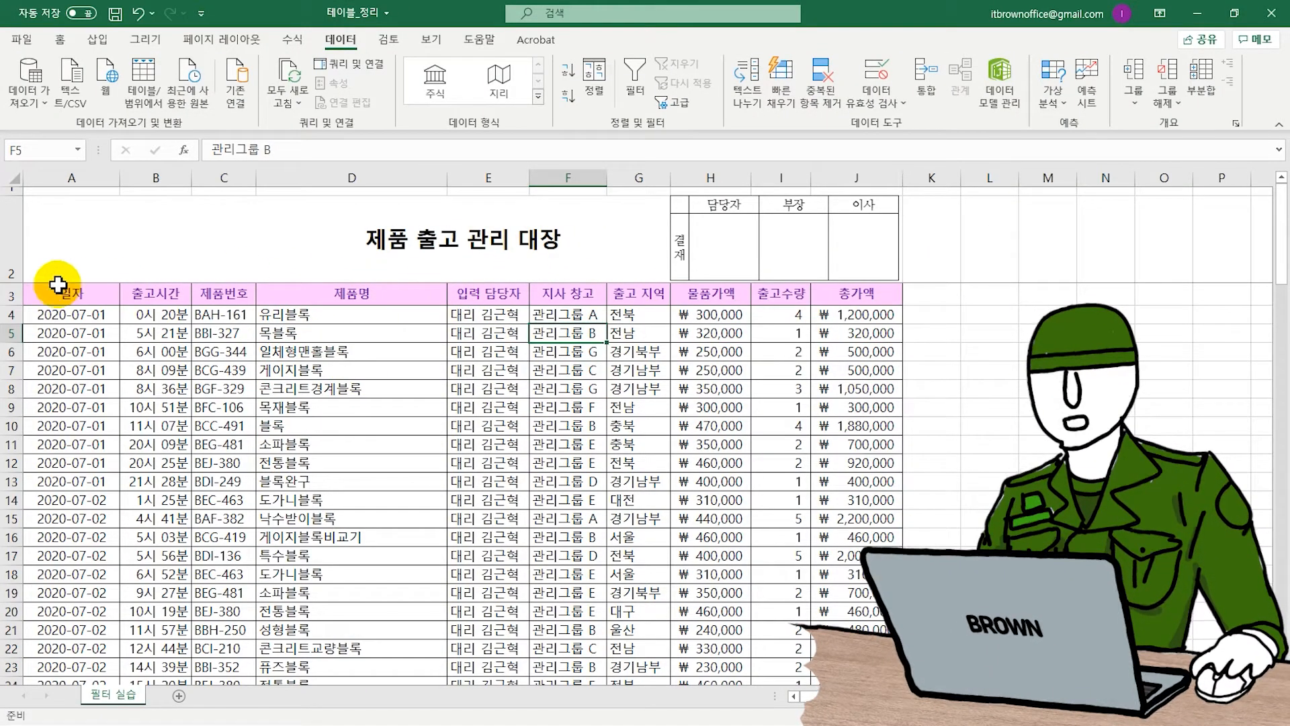
Step: Insert an empty row above the header row and shrink it to a thin spacer below the title
right_click(7, 293)
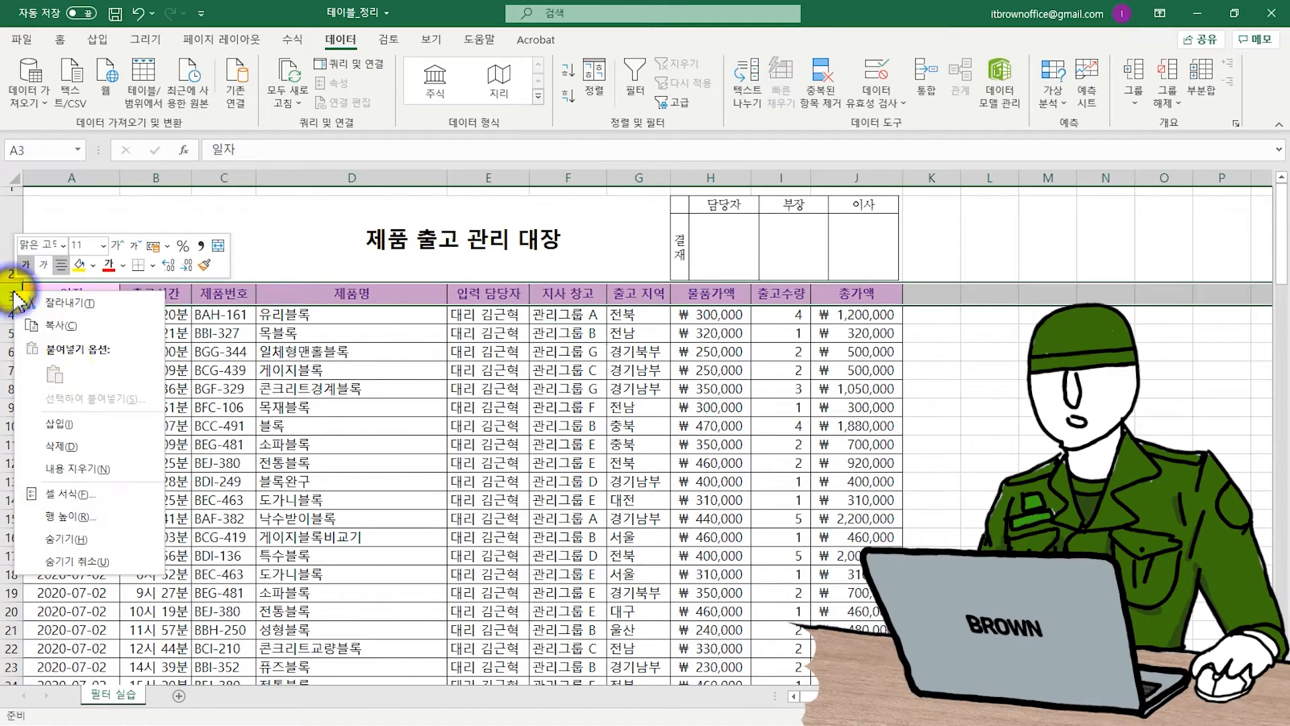
left_click(67, 422)
left_click(80, 353)
left_click_drag(21, 369, 22, 289)
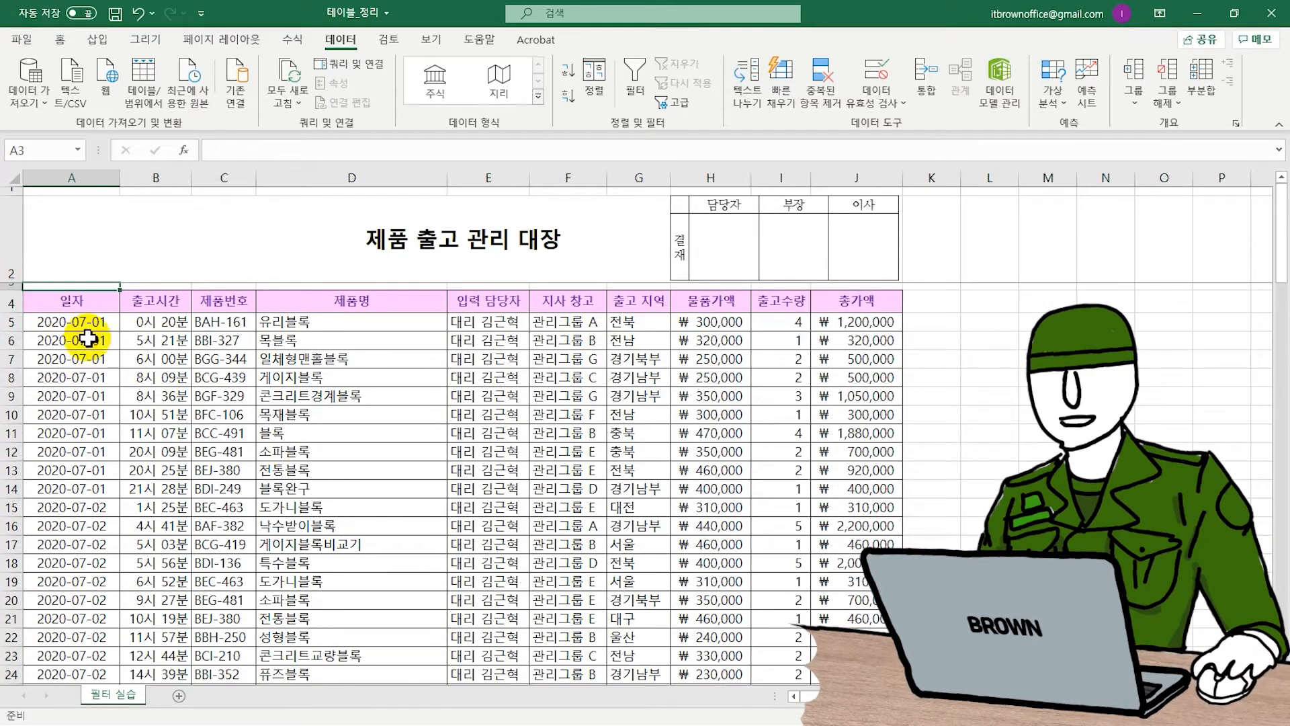
Step: Select the entire data range around B7 and examine how far it extends from the header to the last record
left_click(122, 364)
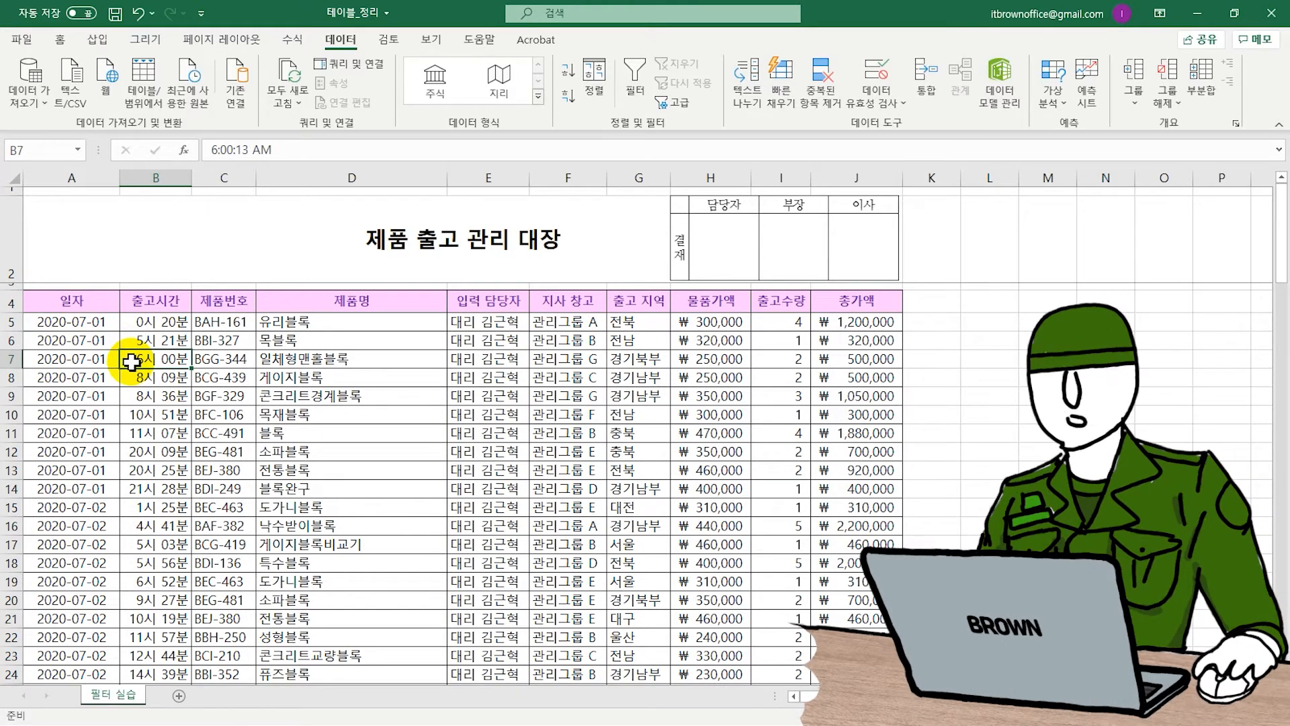
key("ctrl+a")
scroll(232, 366, "down", 12)
scroll(238, 376, "down", 20)
scroll(238, 379, "up", 15)
scroll(238, 383, "up", 16)
left_click(230, 377)
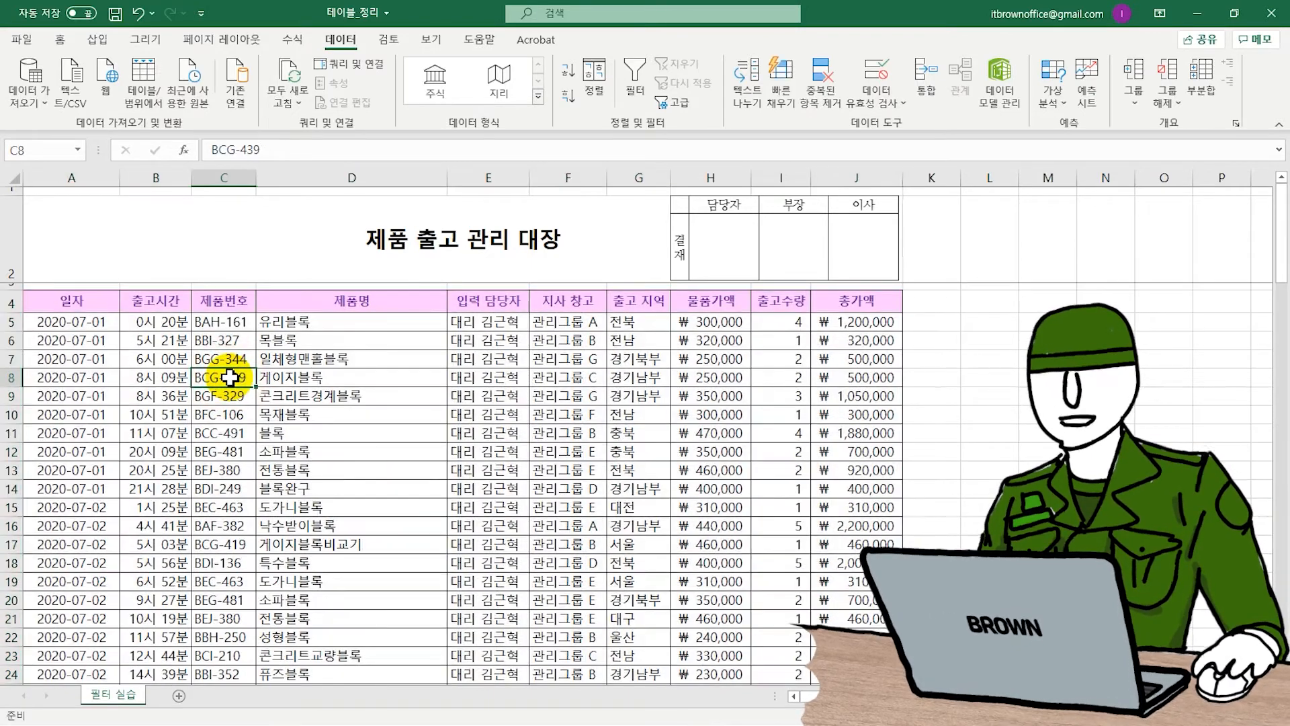
Step: Examine single records across columns A to J in rows 5, 6 and 9, and look through the rest of the ledger
left_click_drag(24, 322, 835, 325)
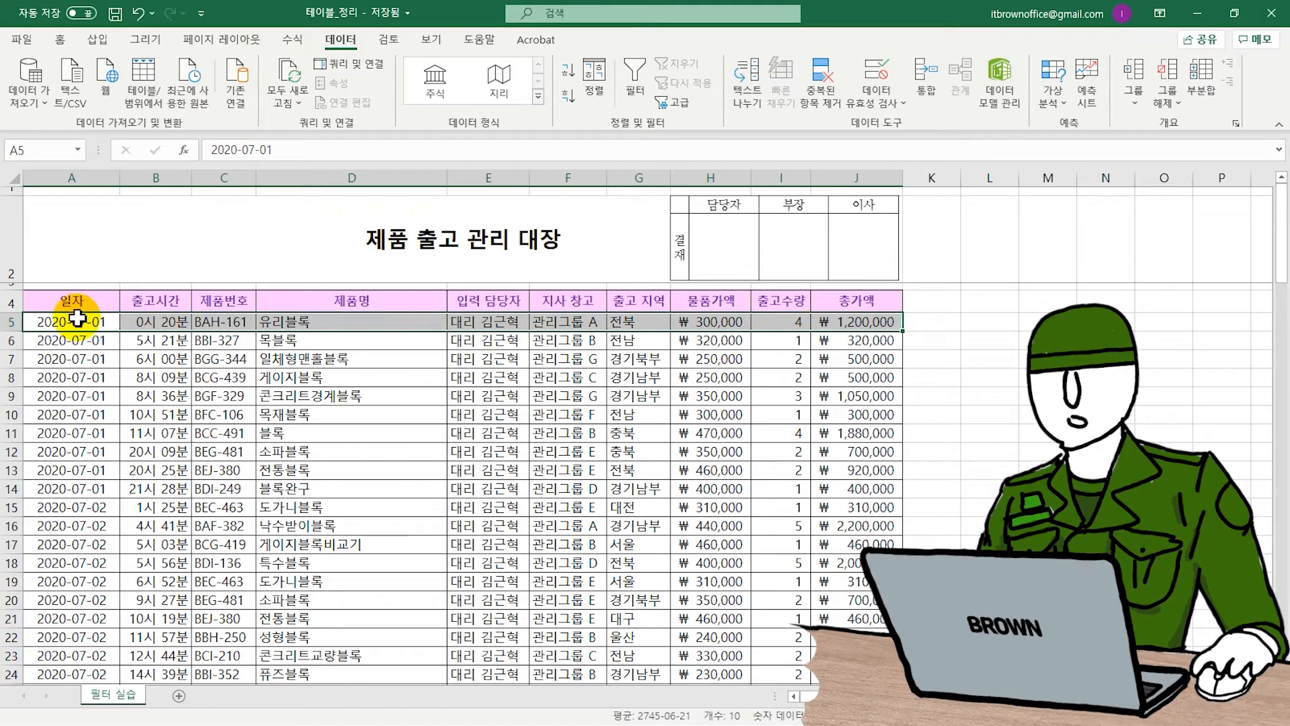
left_click_drag(64, 340, 835, 340)
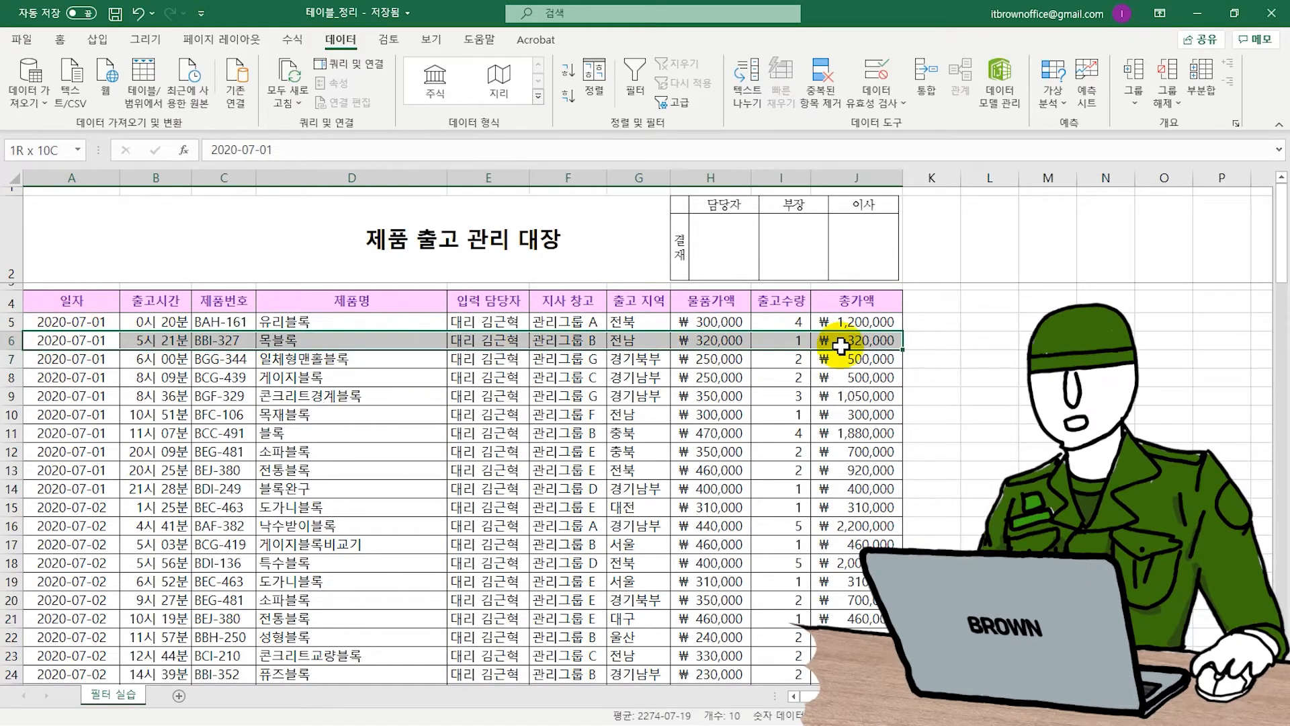
left_click_drag(74, 396, 827, 396)
scroll(605, 373, "down", 6)
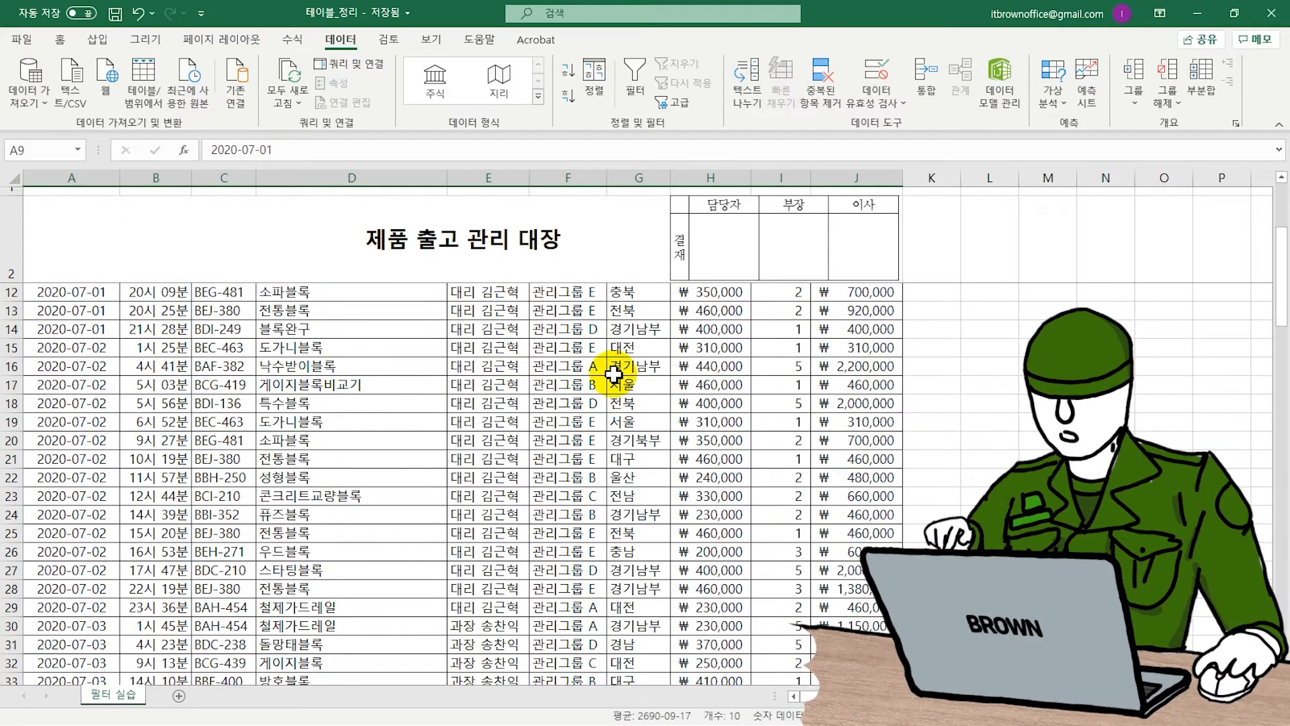
scroll(600, 377, "down", 7)
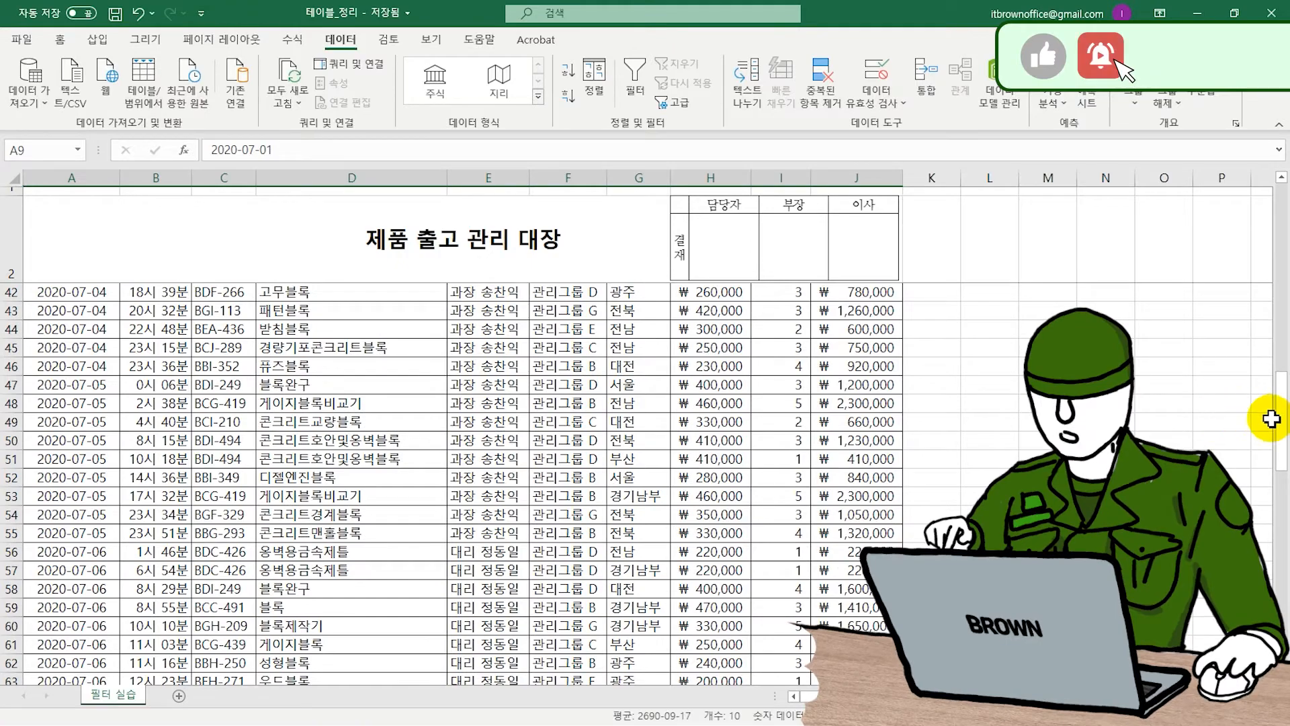
left_click_drag(1281, 430, 1284, 232)
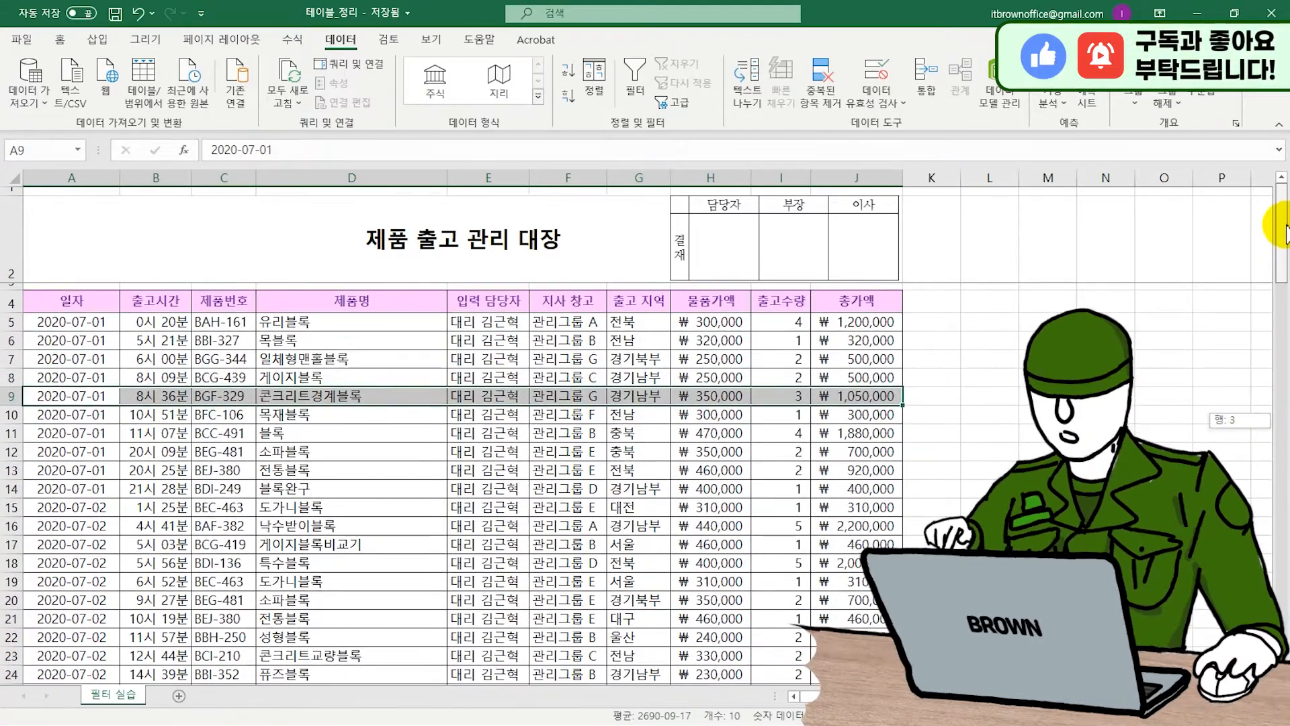
left_click(630, 319)
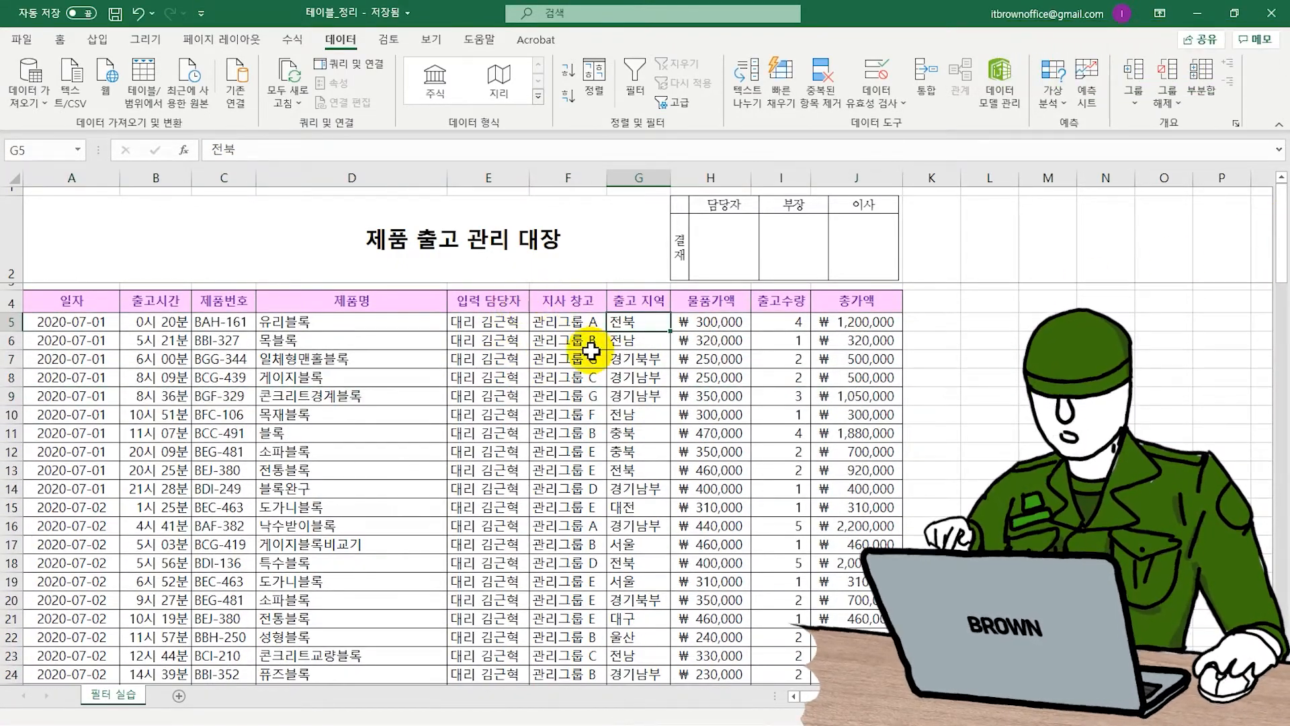
Step: Insert a new column before 일자, using the same formatting as the column beside it
right_click(99, 166)
left_click(115, 302)
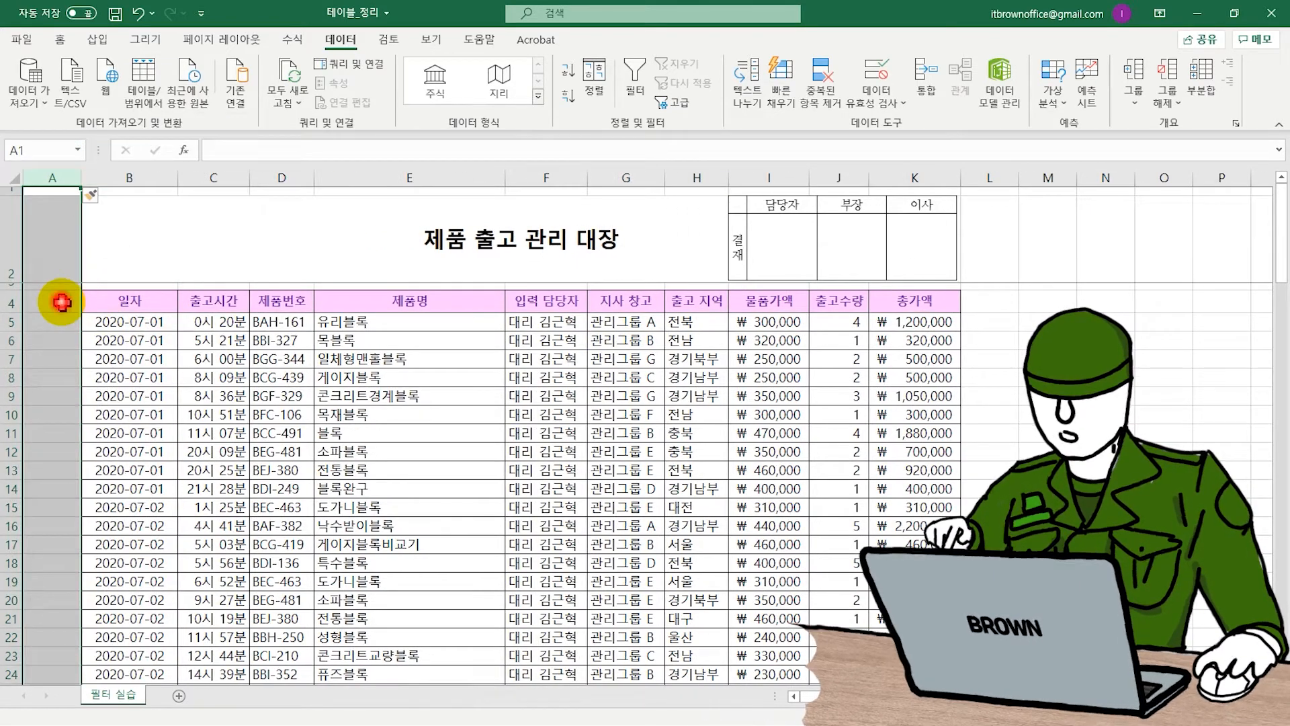
left_click(90, 195)
left_click(98, 230)
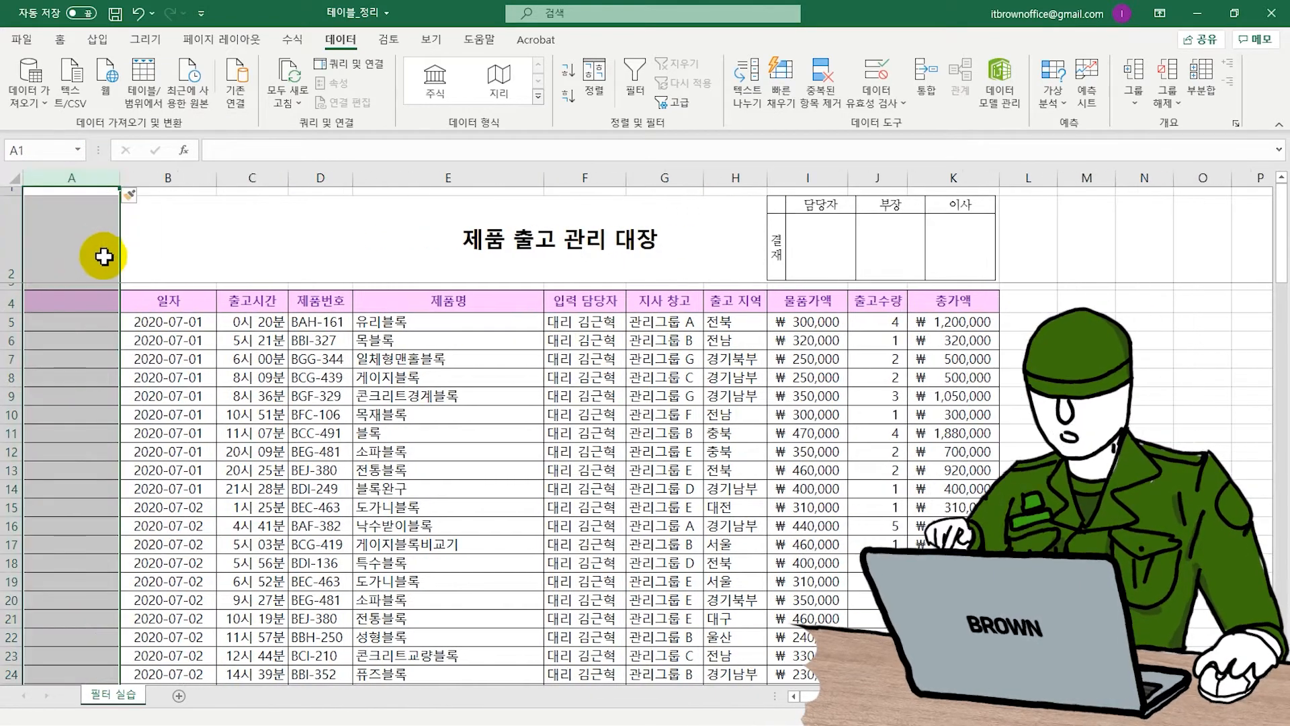
Step: Copy the title 제품 출고 관리 대장 from B2 into A2 and delete the original in B2
left_click(139, 254)
key("ctrl+c")
left_click(83, 245)
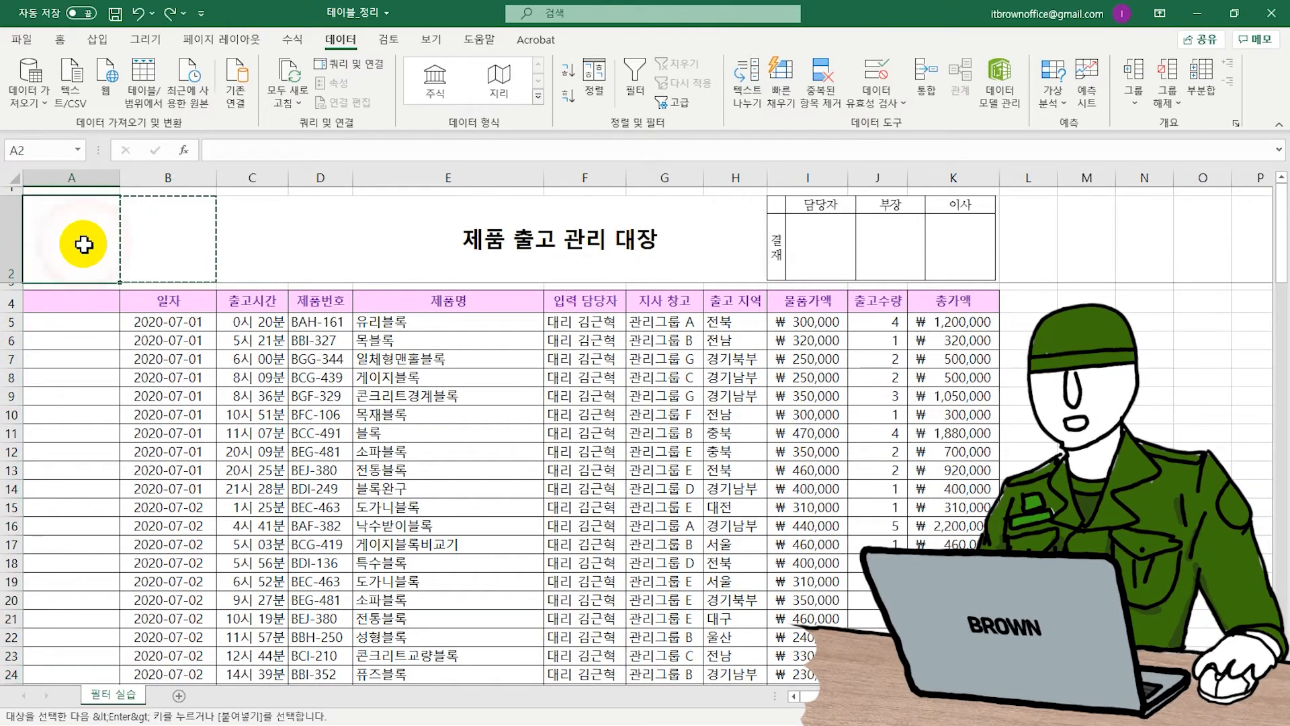
left_click(154, 242)
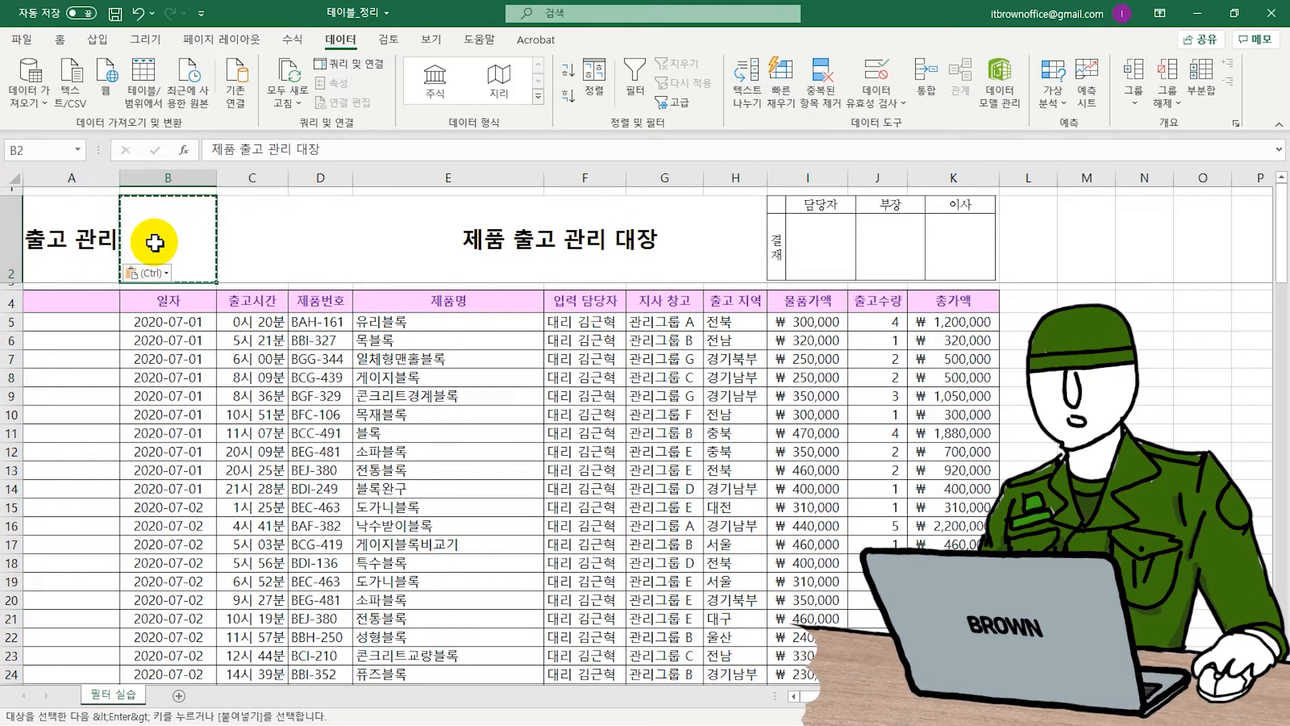
key("Delete")
Step: Enter the header NO in A4 and narrow column A
double_click(66, 300)
type("N")
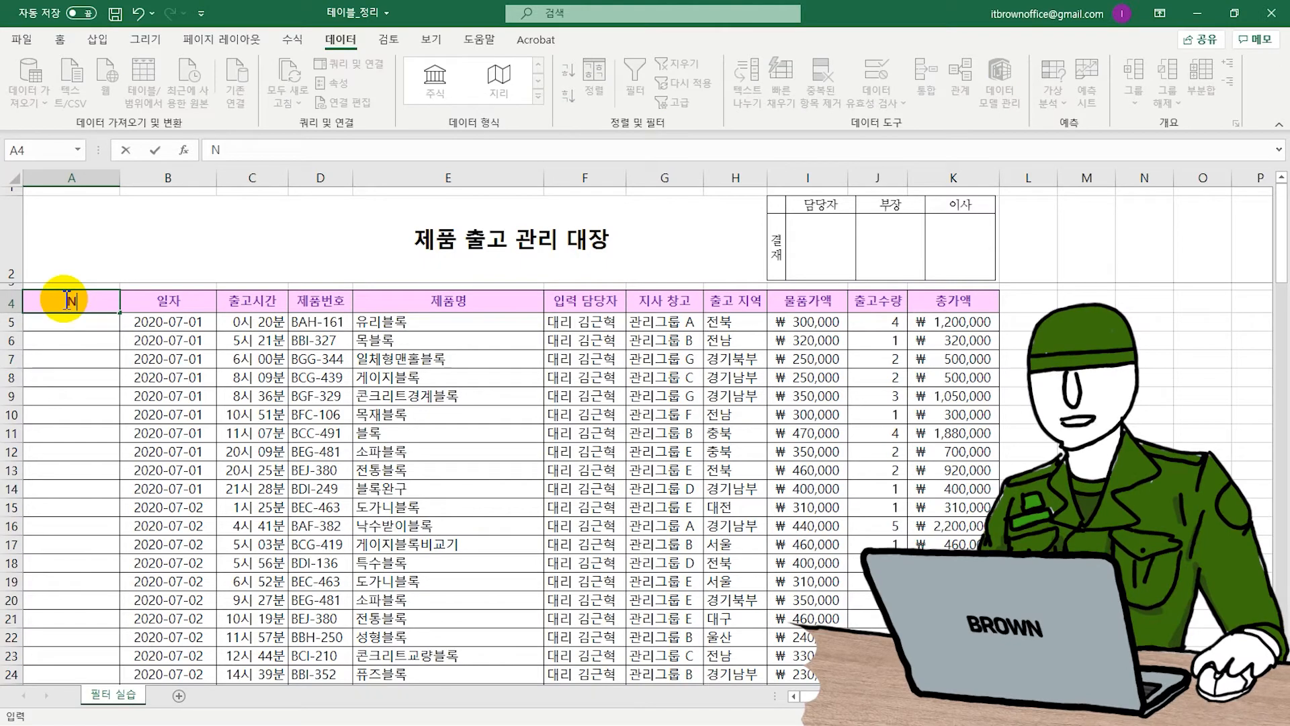
type("o")
key("Return")
left_click_drag(120, 178, 59, 177)
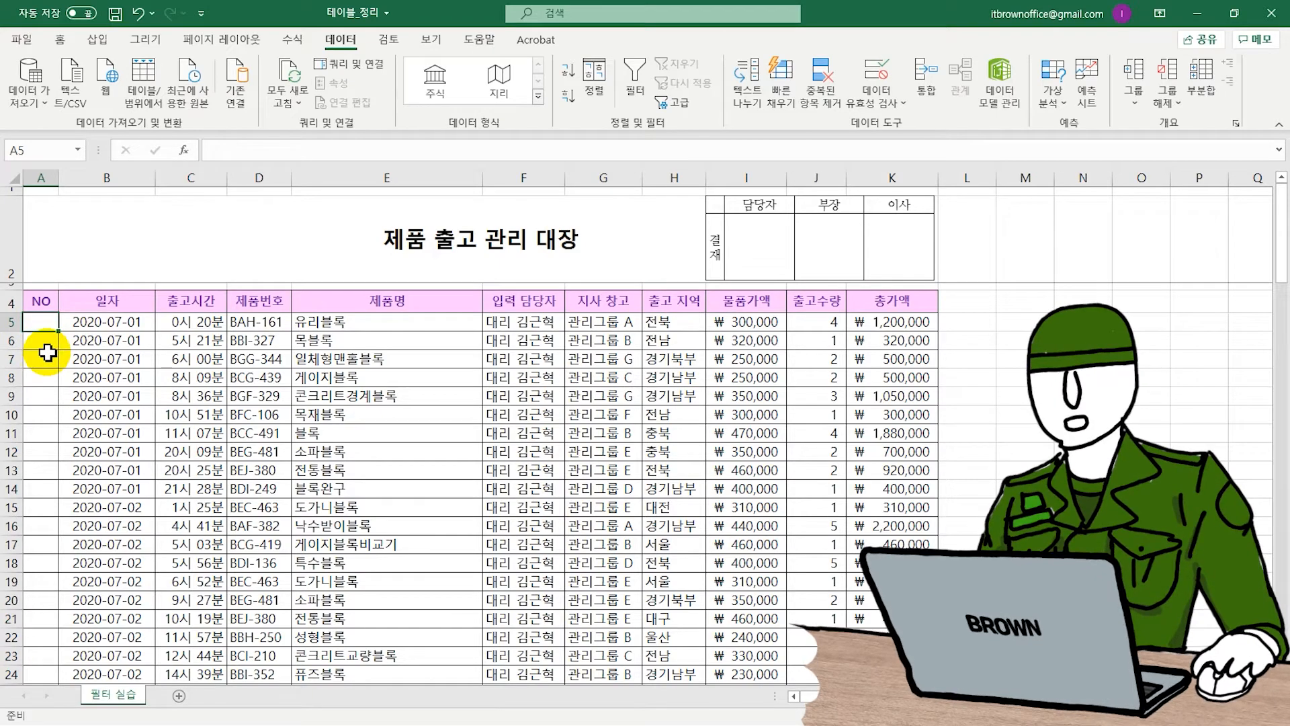
Step: Enter the formula =ROW() in A5, the first cell under NO
type("=ROW")
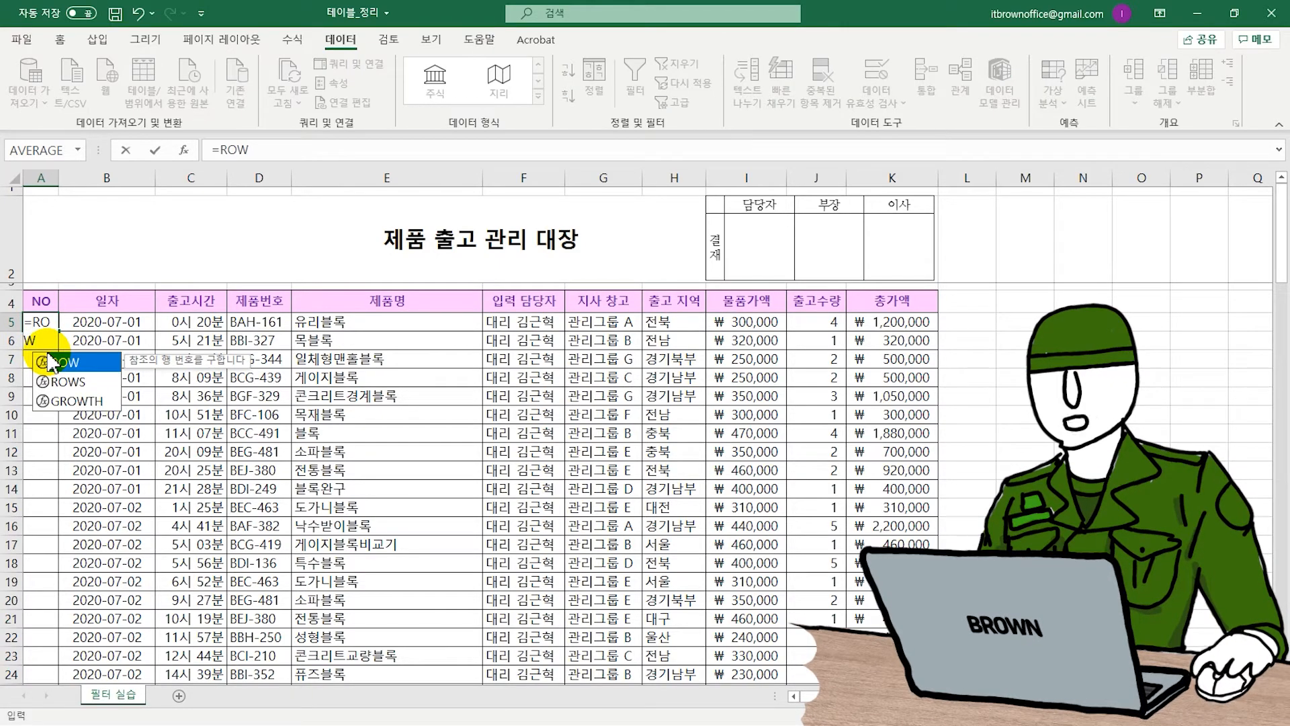
double_click(50, 362)
key("Return")
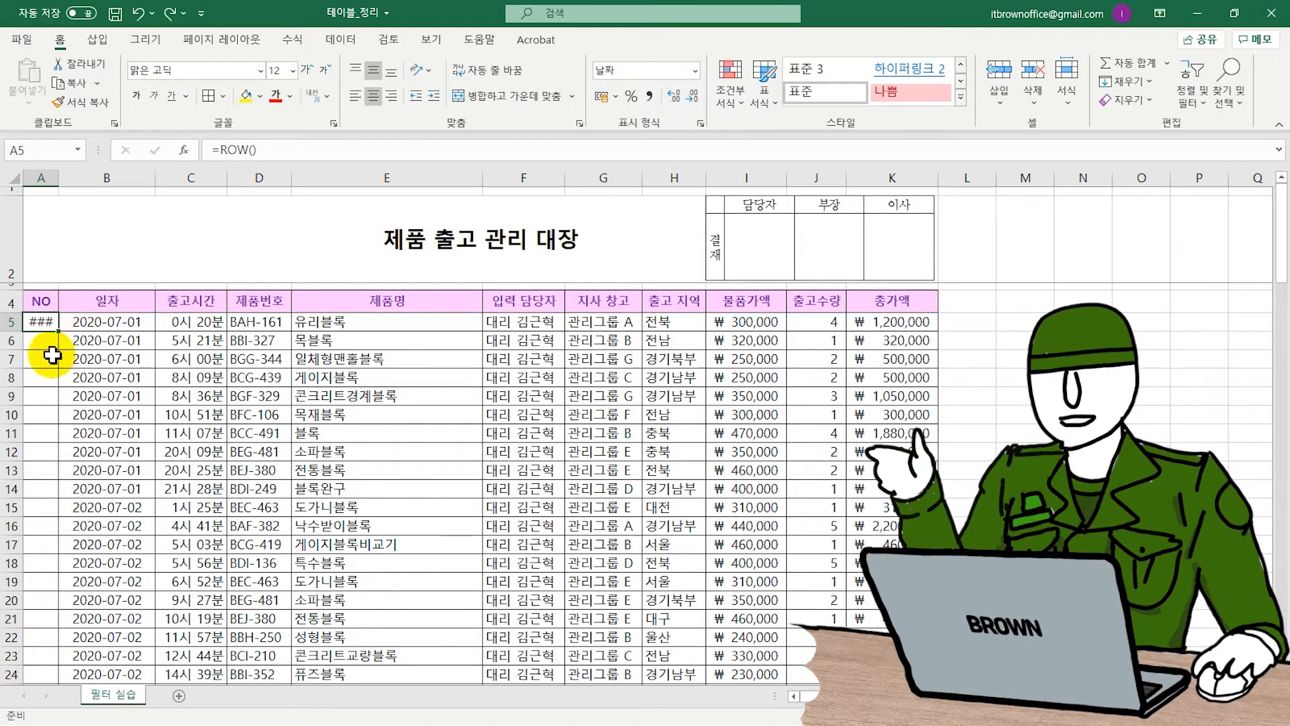
Step: Autofit column A and set the number format of A5 to 숫자
double_click(59, 176)
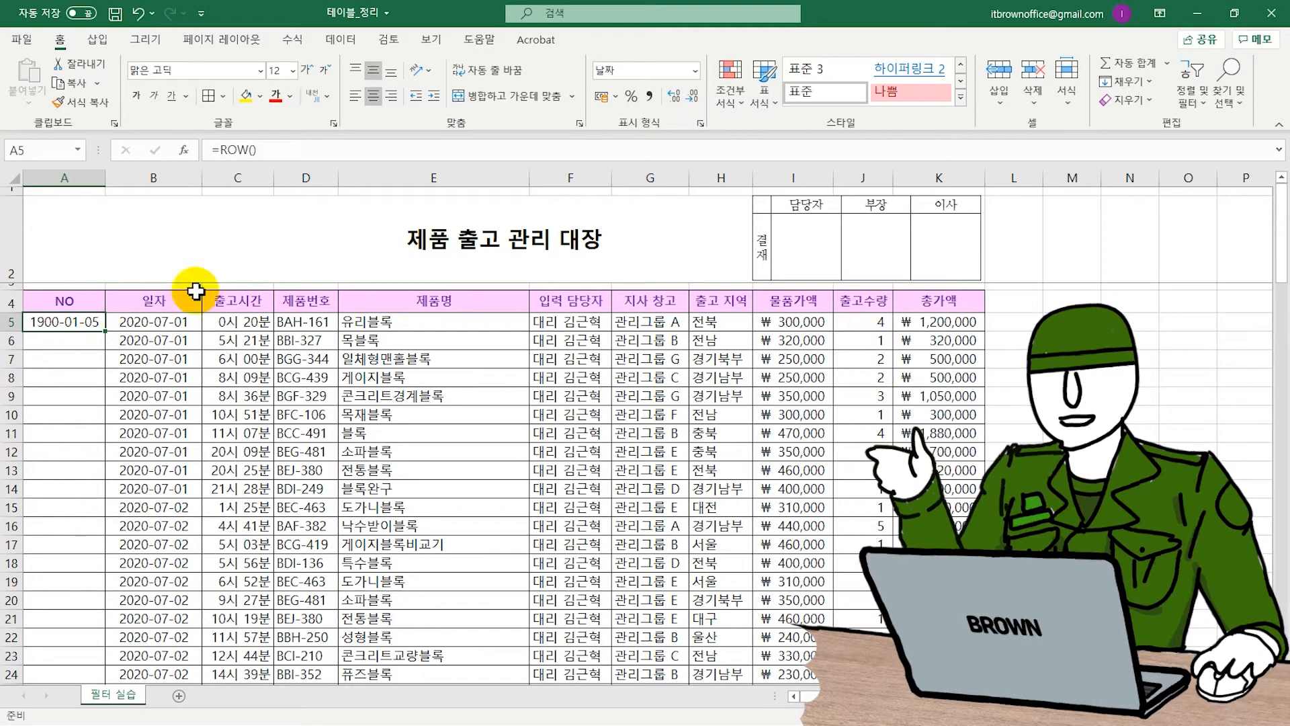
left_click(696, 70)
left_click(665, 138)
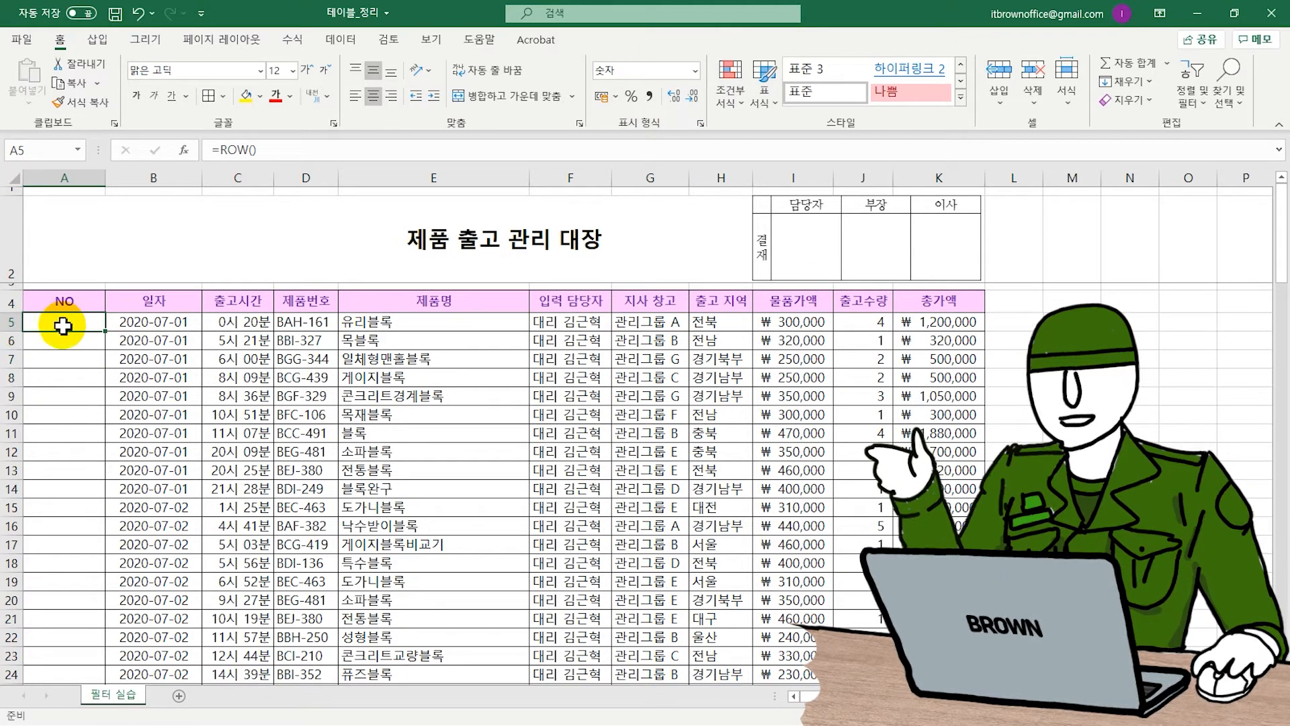
Step: Change the formula in A5 to =ROW()-4 and fill it down to the last record in row 104
left_click(303, 148)
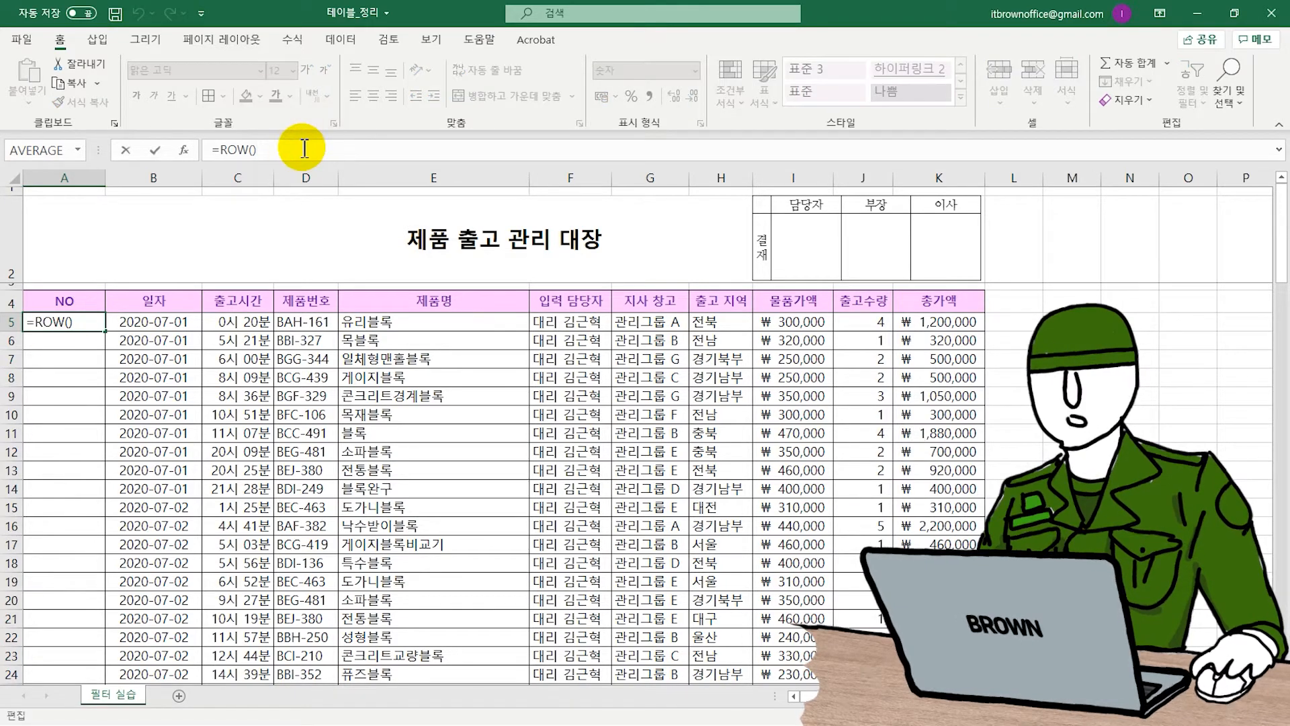
key("Return")
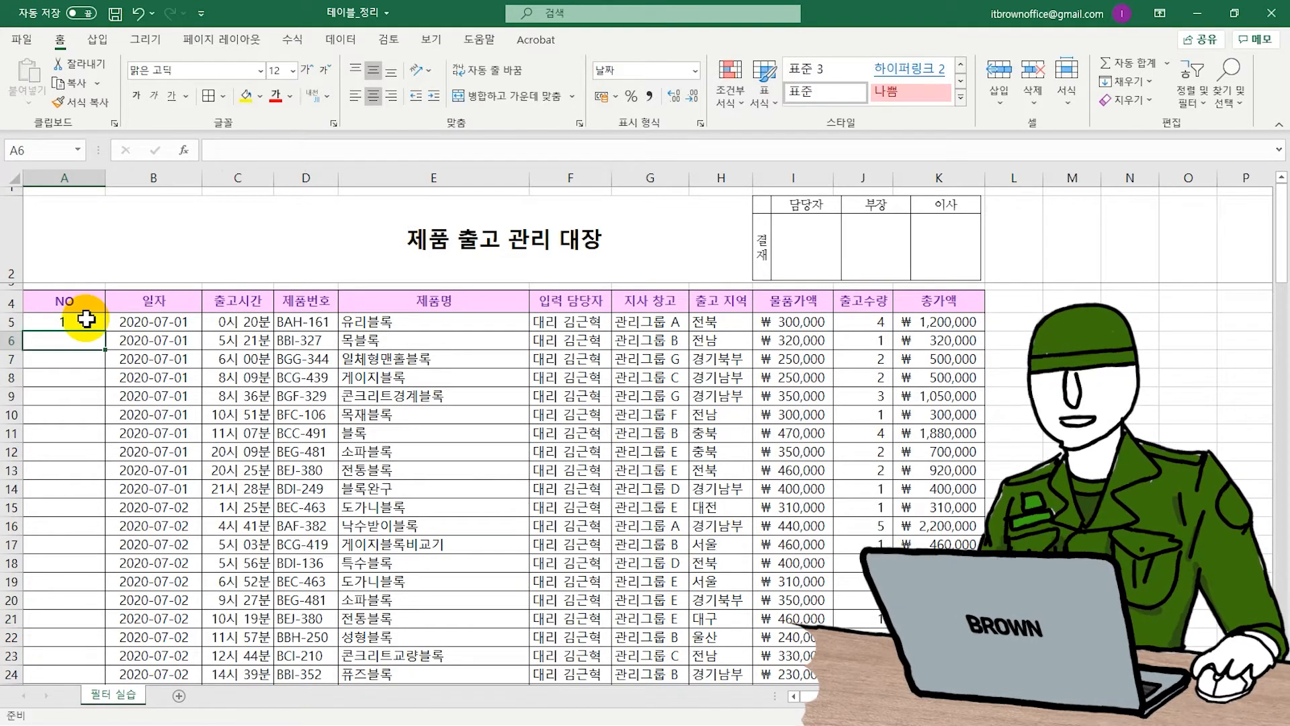
double_click(104, 330)
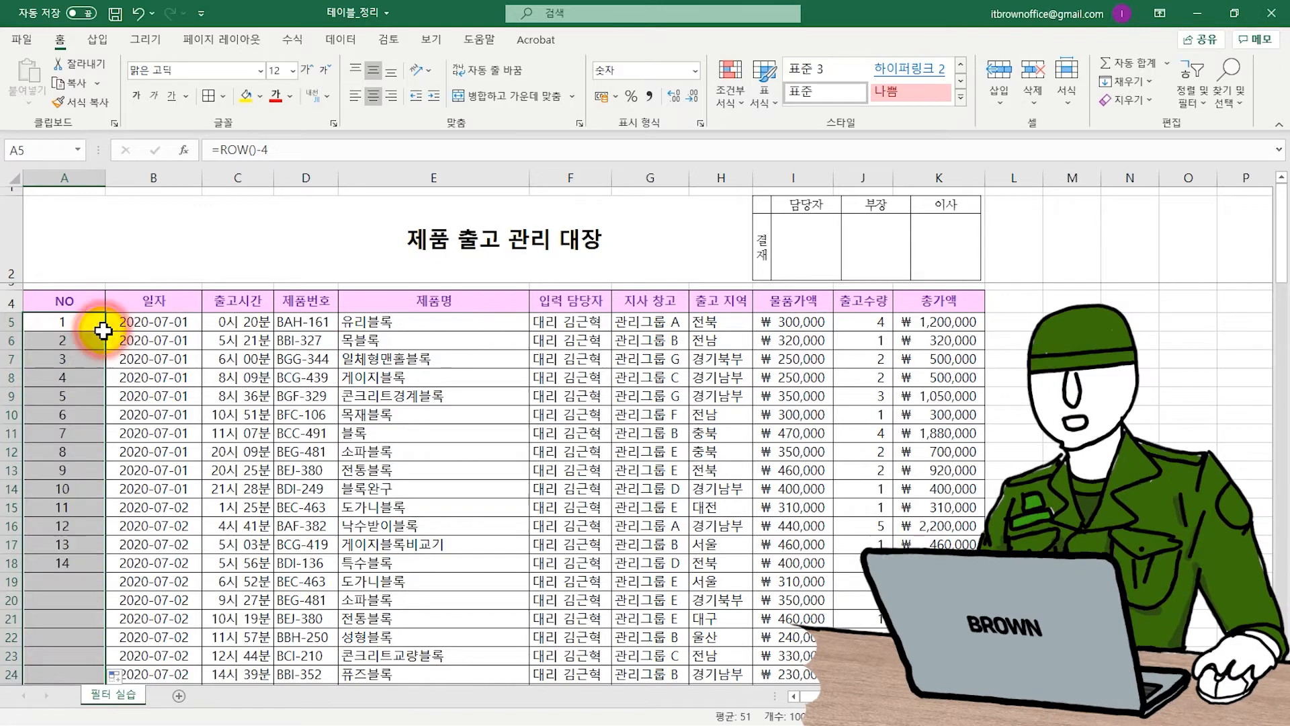
scroll(129, 403, "down", 11)
scroll(128, 431, "down", 5)
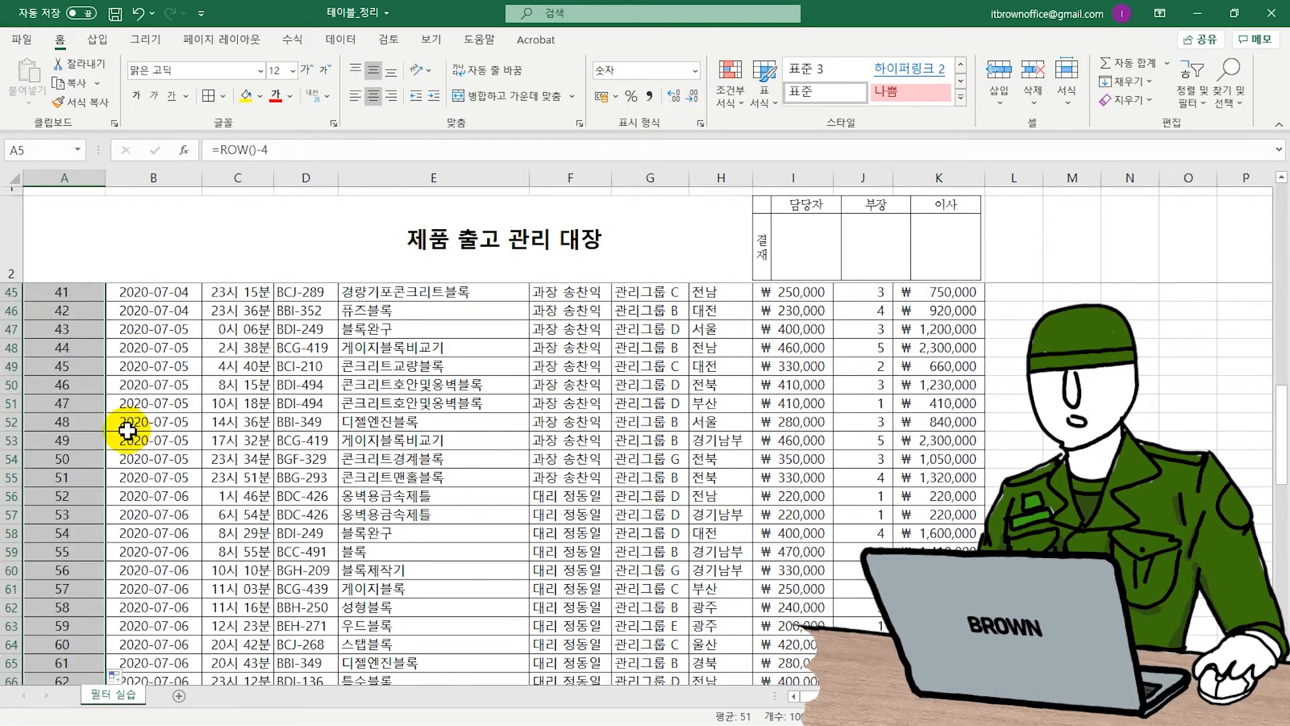
scroll(128, 436, "down", 12)
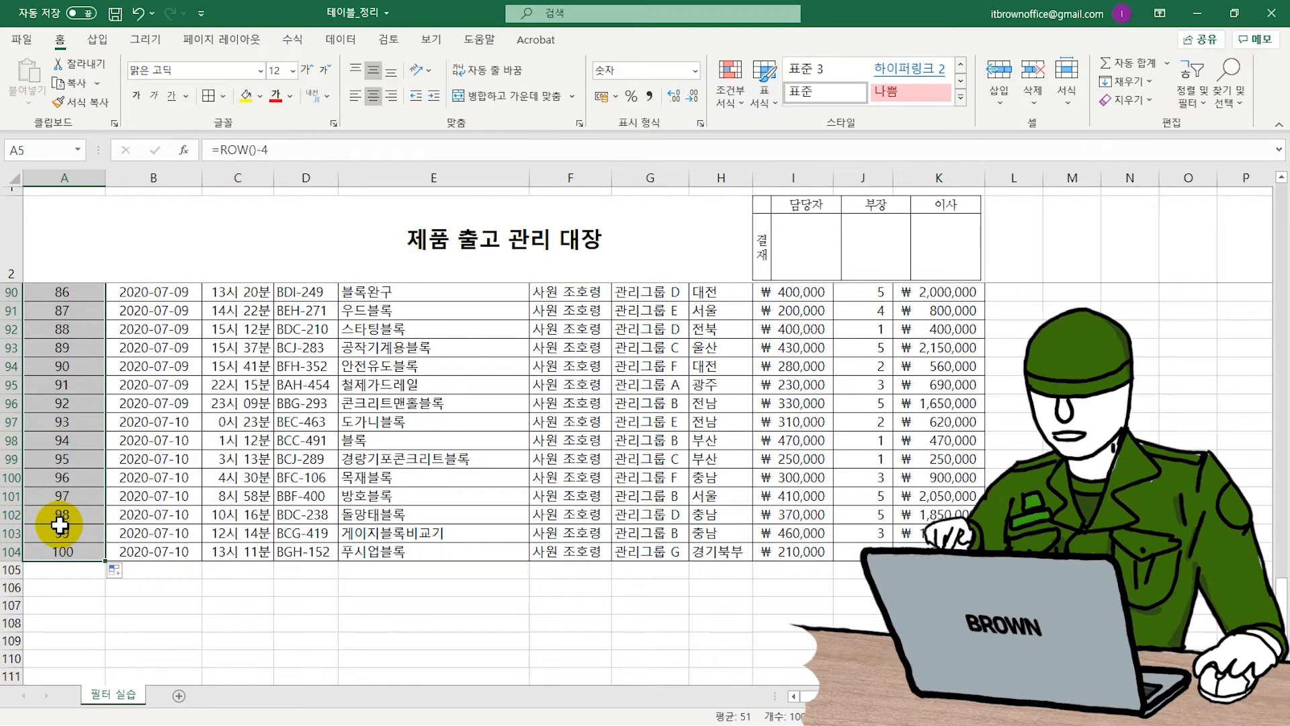
Step: Apply the custom number format 000 to the row numbers in the NO column and autofit column A
scroll(64, 491, "up", 20)
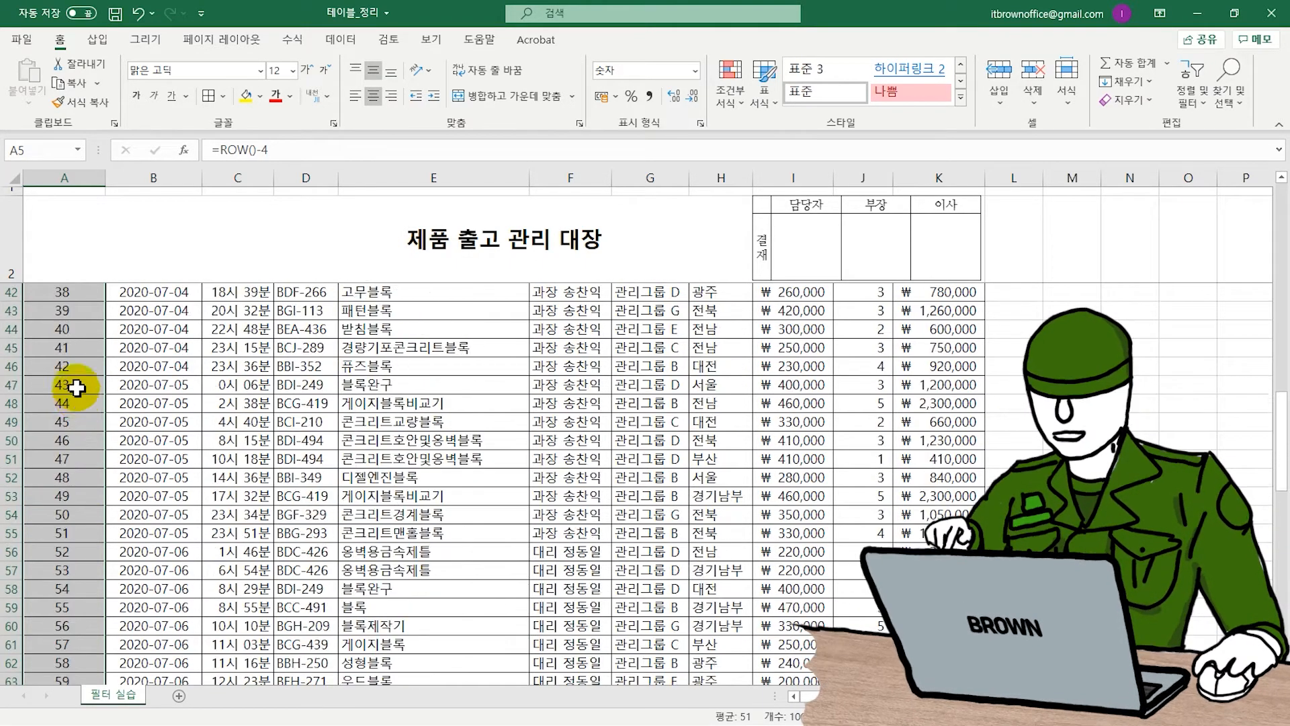
scroll(77, 373, "up", 5)
right_click(84, 428)
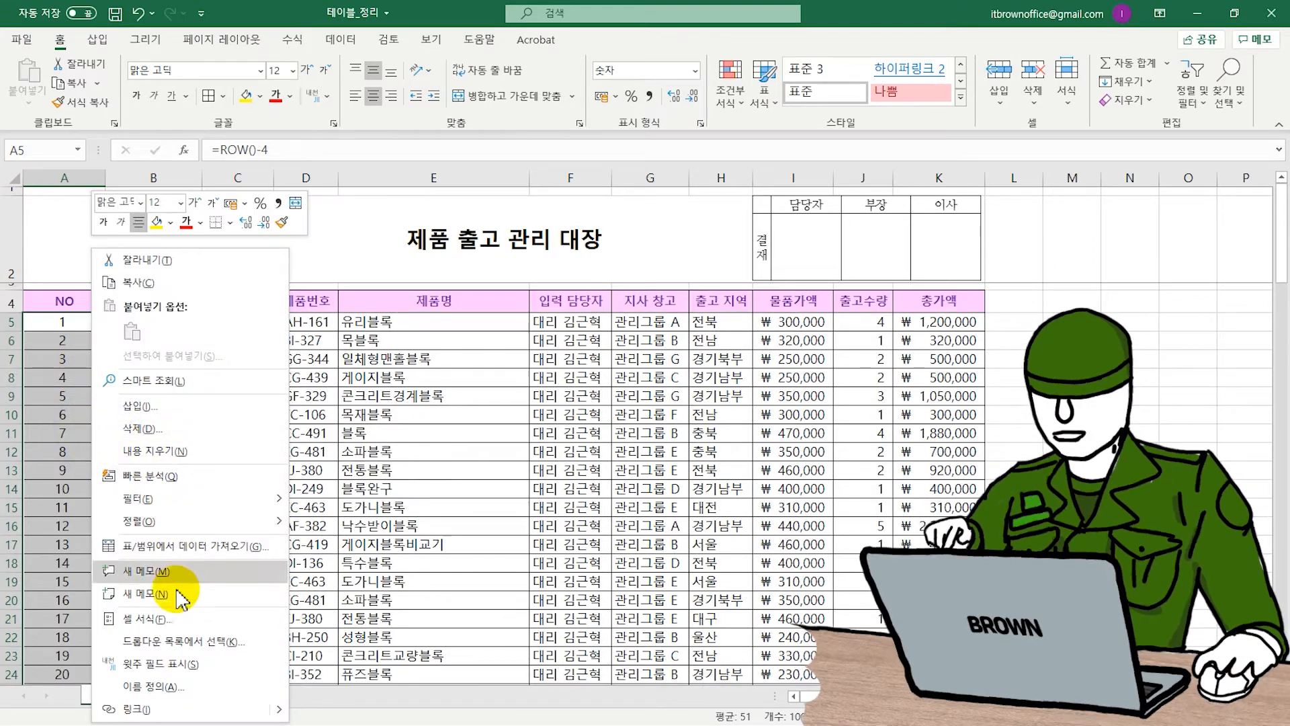
left_click(180, 618)
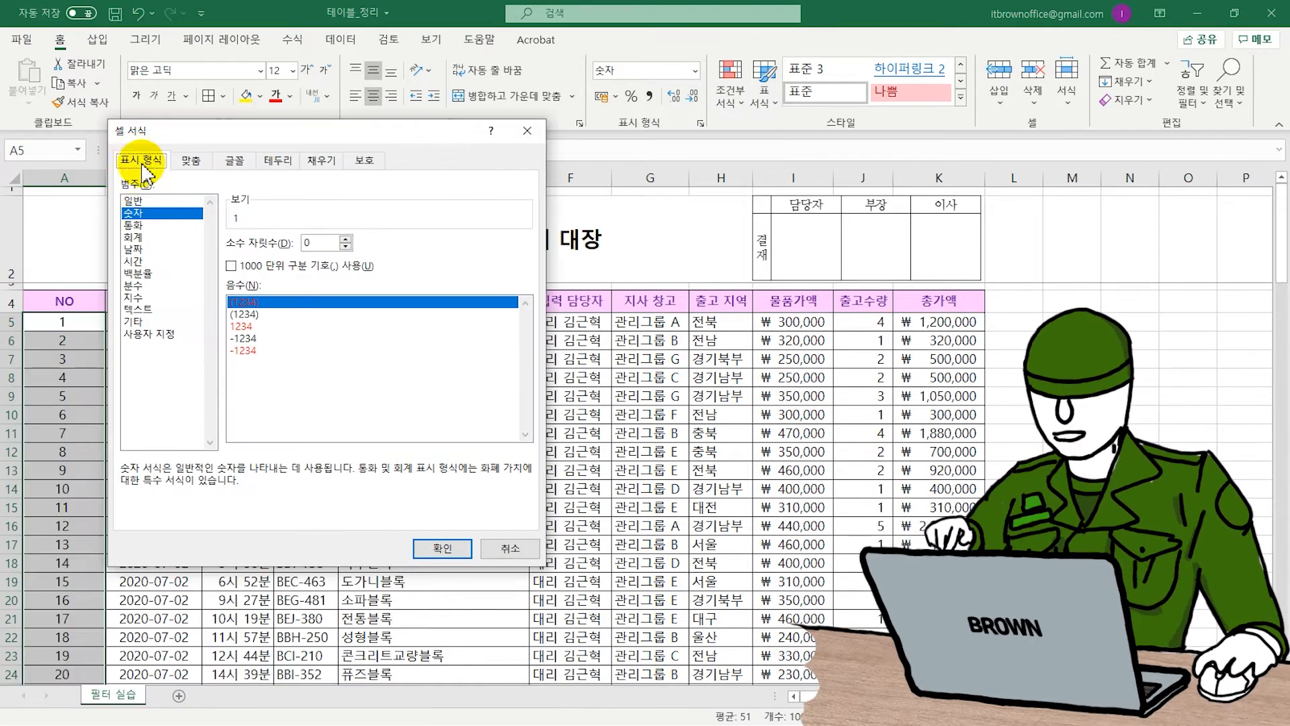
left_click(159, 334)
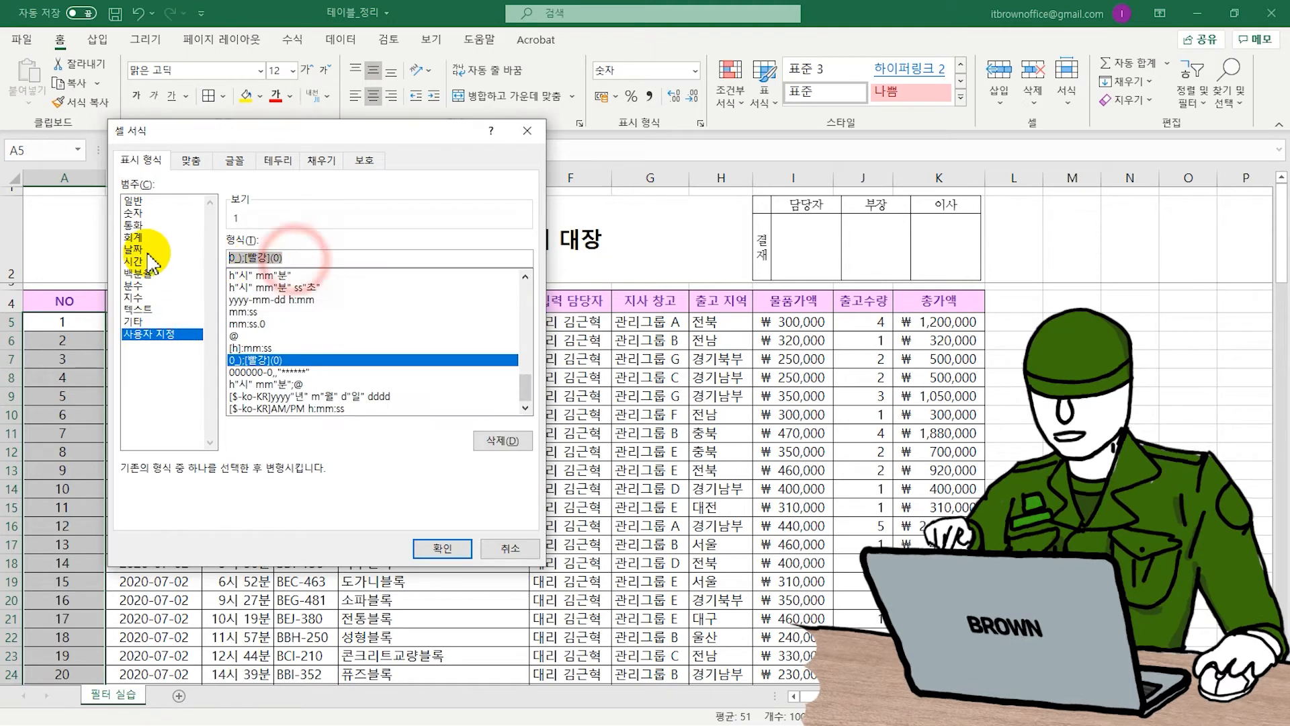
type("000")
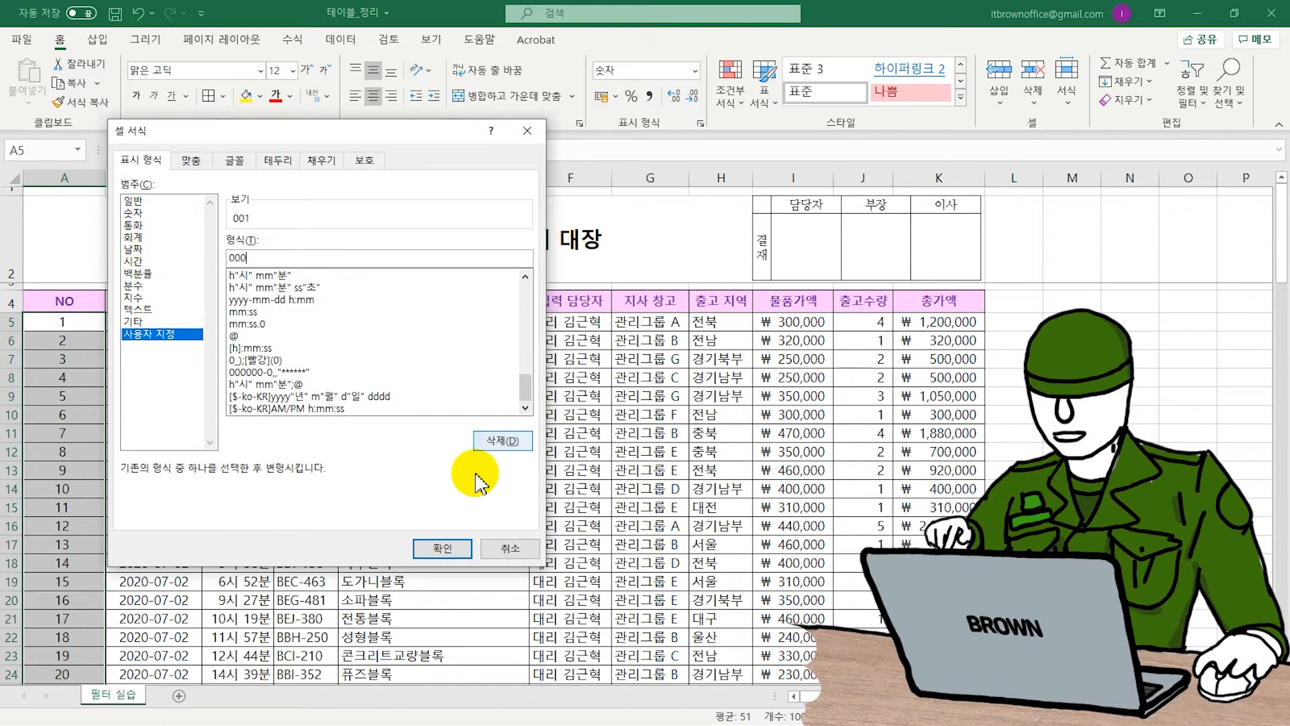
left_click(444, 546)
double_click(106, 177)
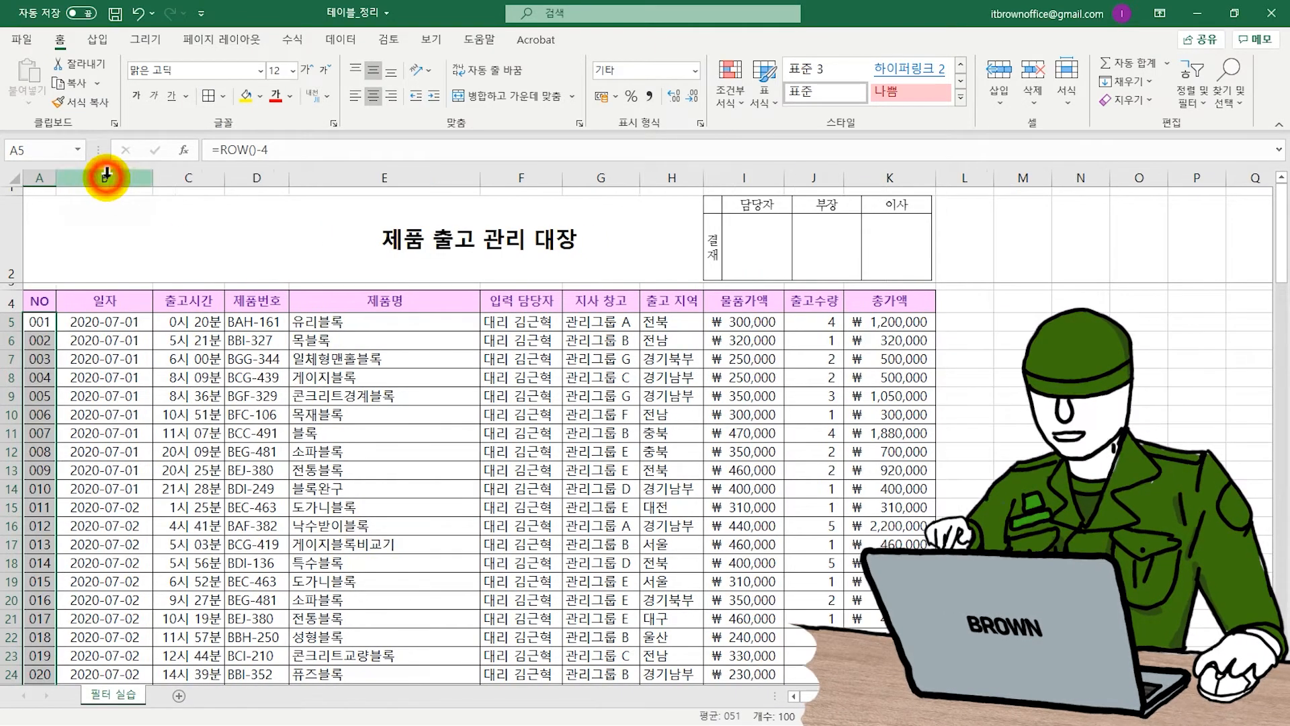
Step: Turn on filtering for the ledger's header row and view the filter choices for 제품명 without applying any
left_click(101, 358)
scroll(162, 402, "down", 12)
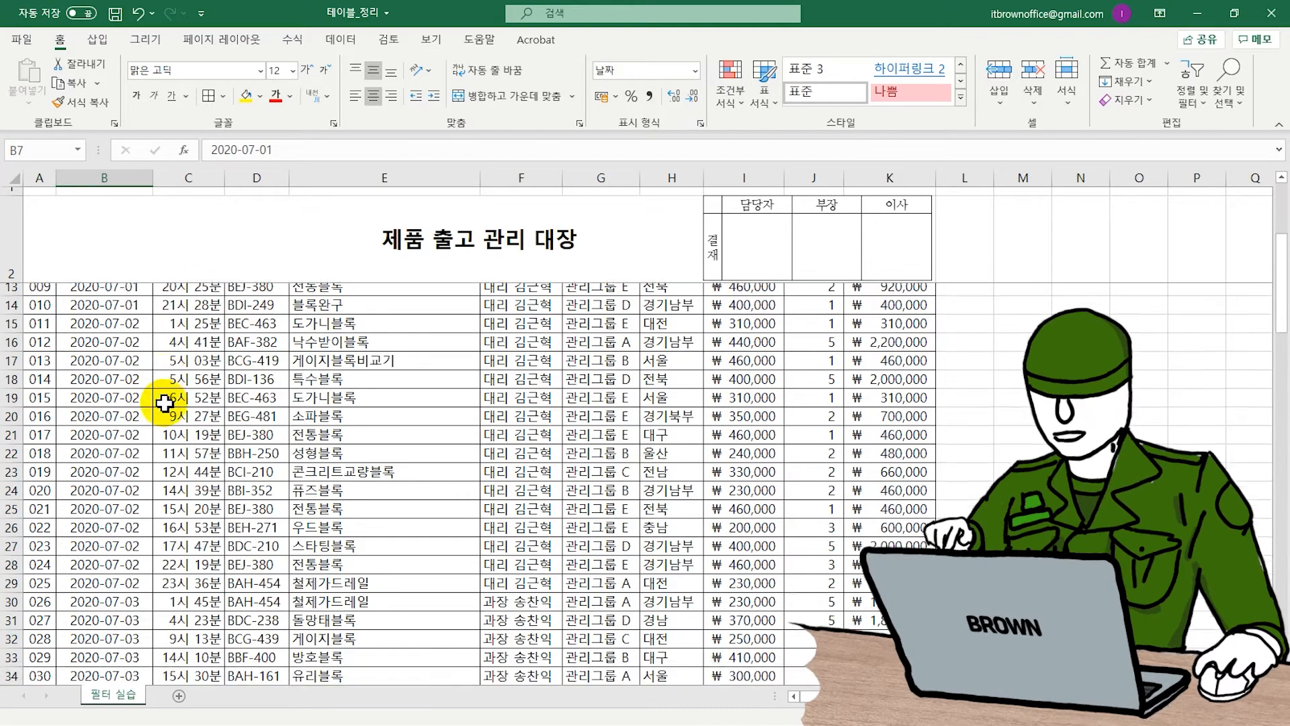
scroll(162, 402, "up", 12)
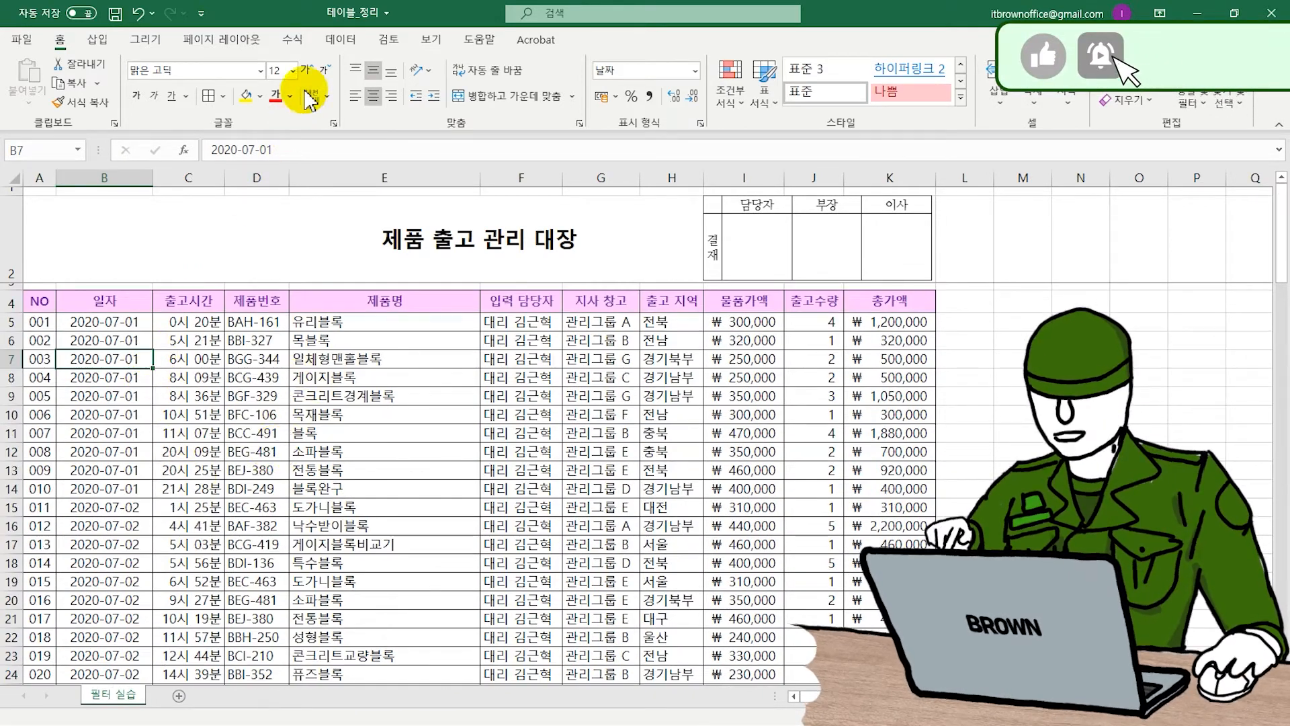
left_click(336, 41)
left_click(634, 75)
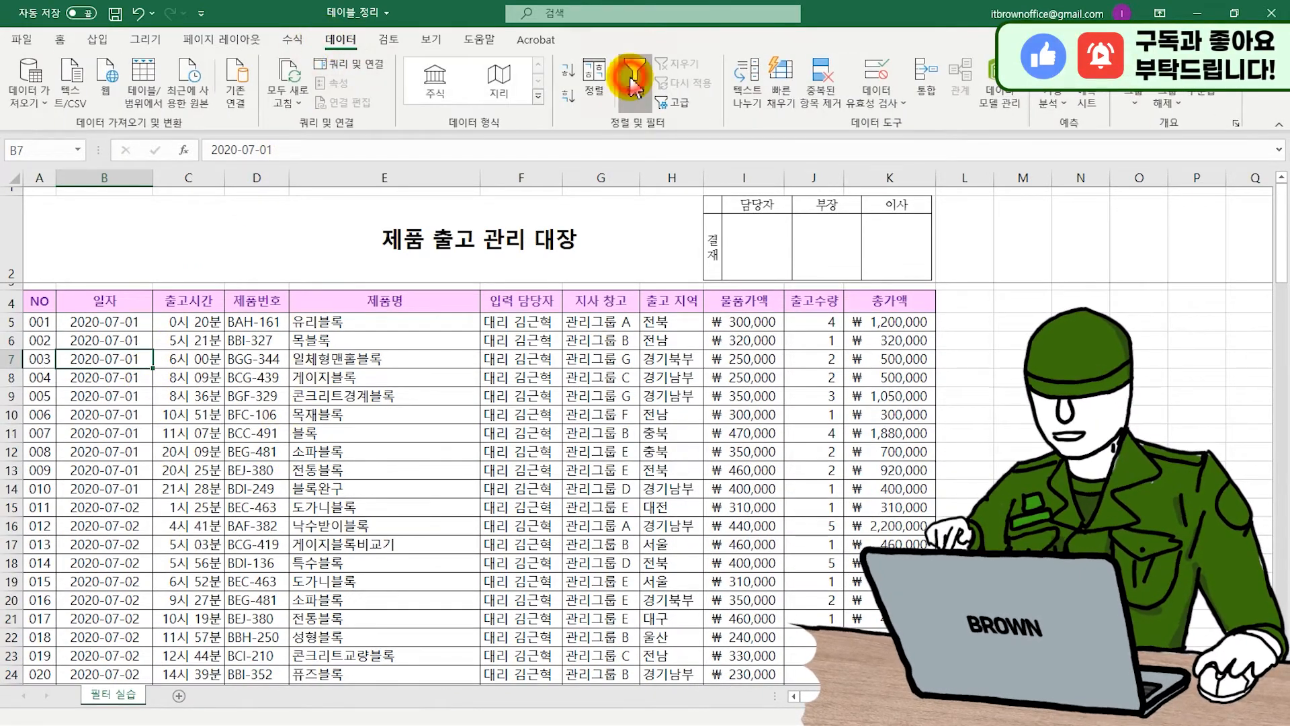
left_click(473, 303)
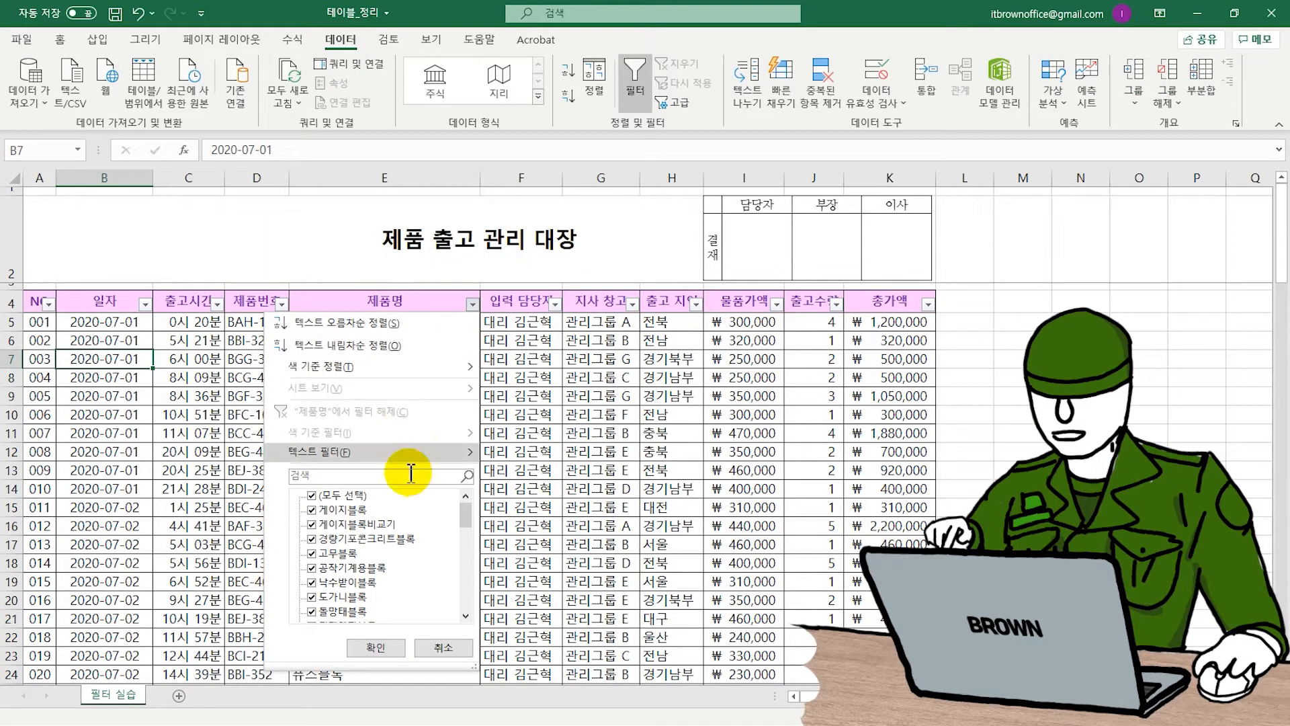
left_click(555, 304)
left_click(555, 304)
left_click(206, 405)
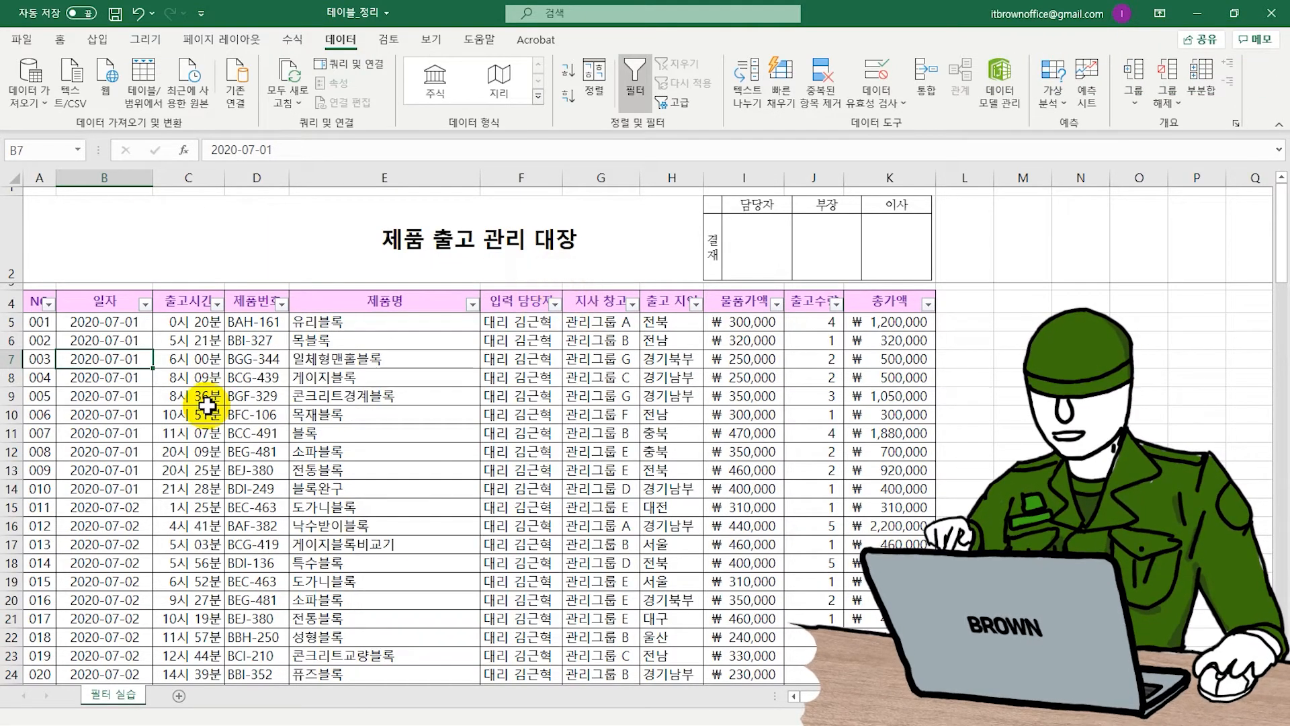
Step: Create a pivot table on a new worksheet from the ledger range '필터 실습'!$A$4:$K$104
left_click(98, 41)
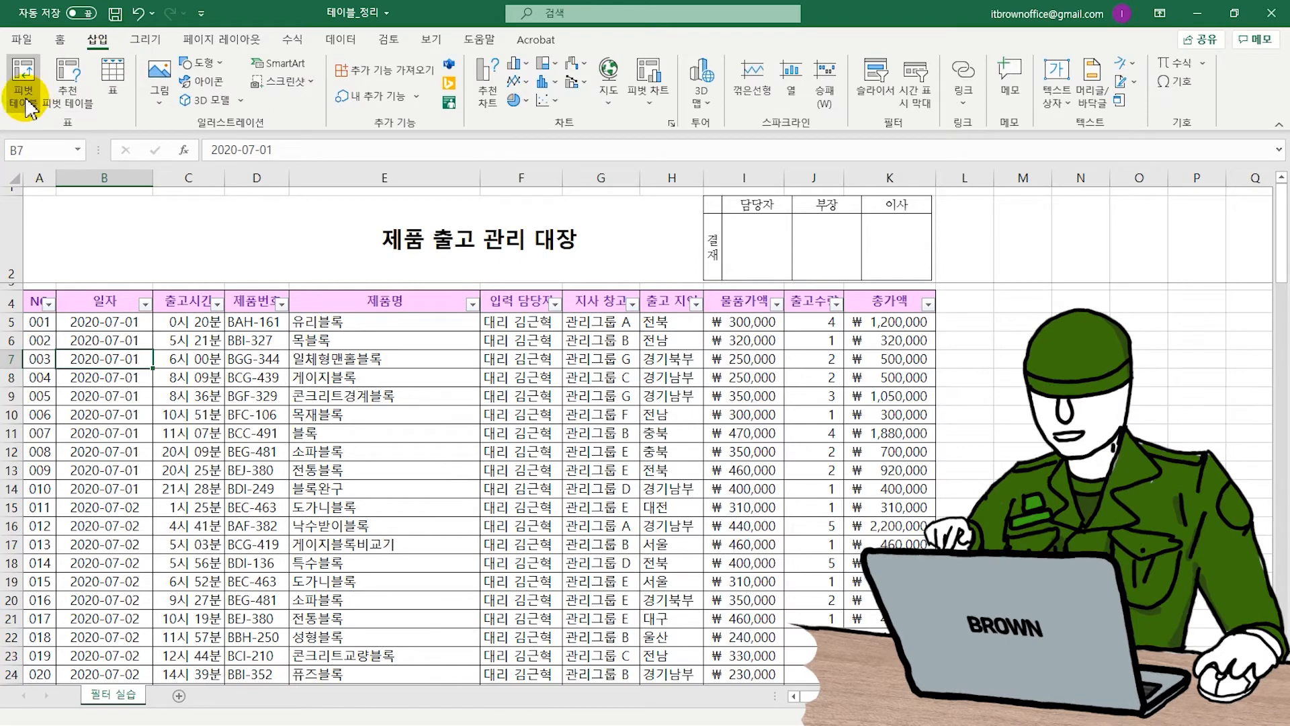
left_click(22, 78)
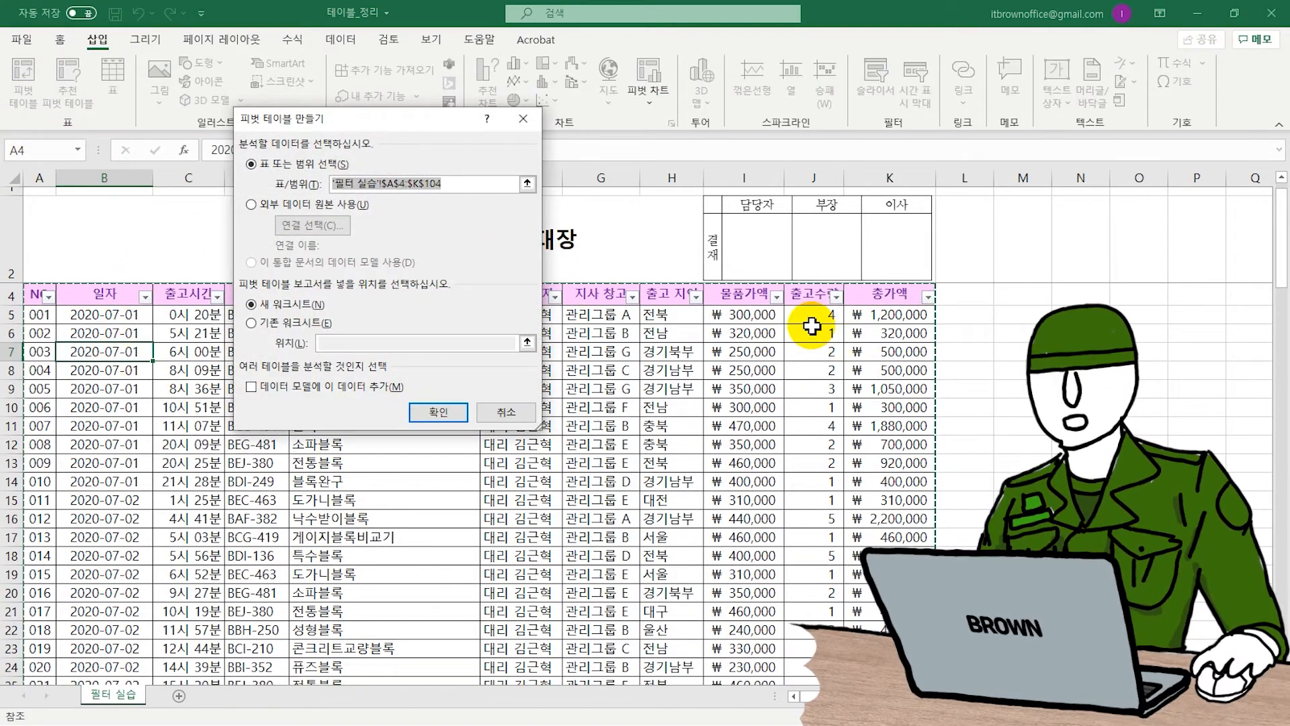
scroll(813, 326, "down", 5)
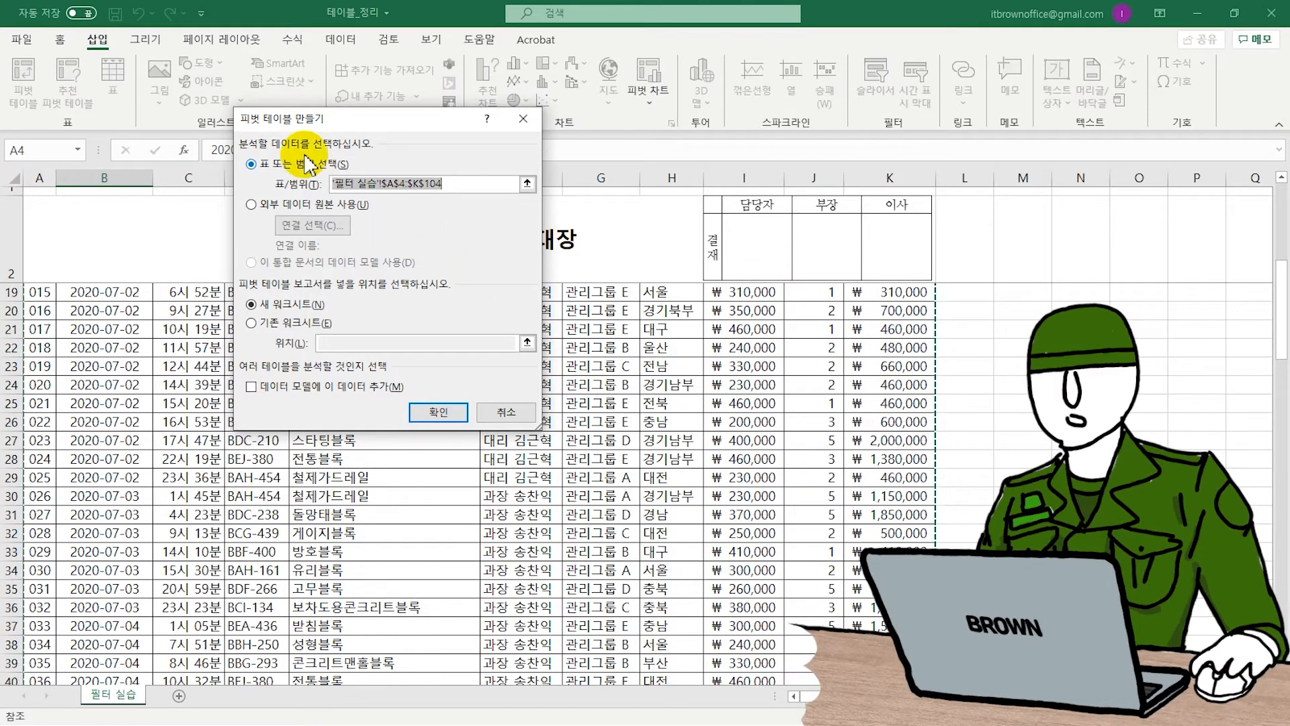
left_click(439, 412)
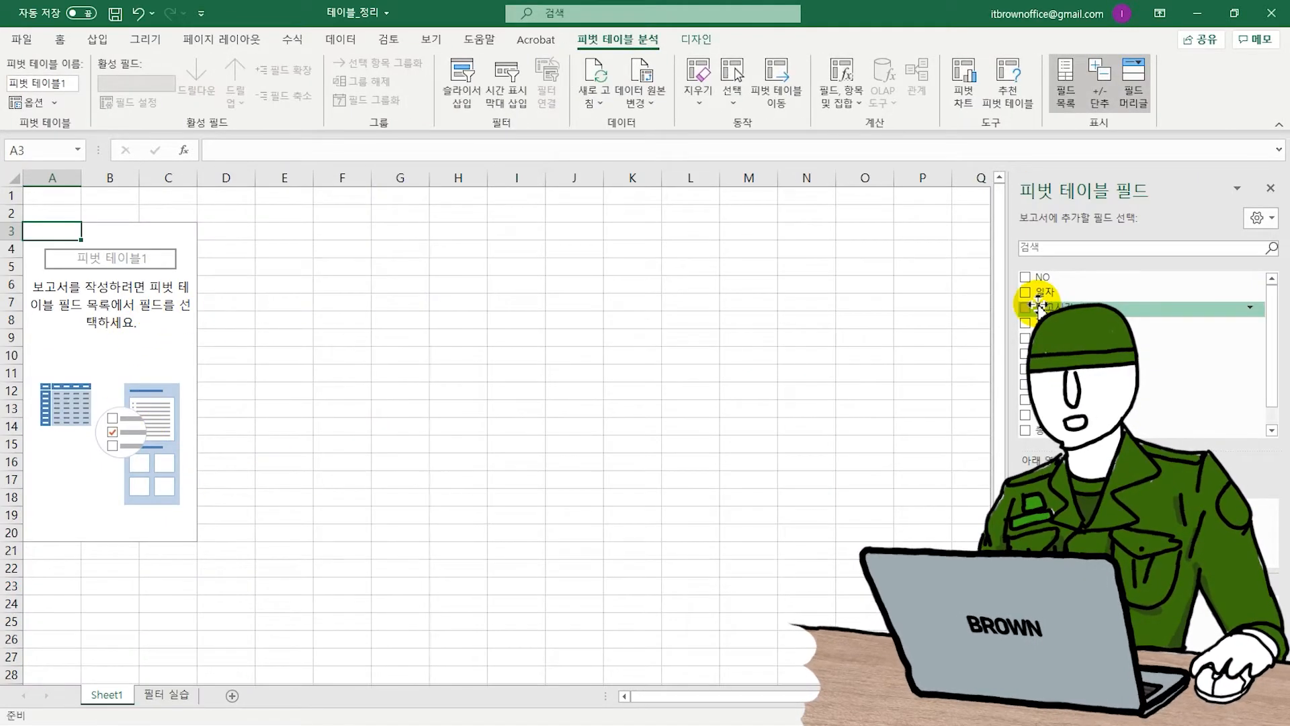
Step: Lay out the pivot table with 지사 창고 as rows, 출고 지역 as columns and the sum of 물품가액 as values
left_click(1024, 369)
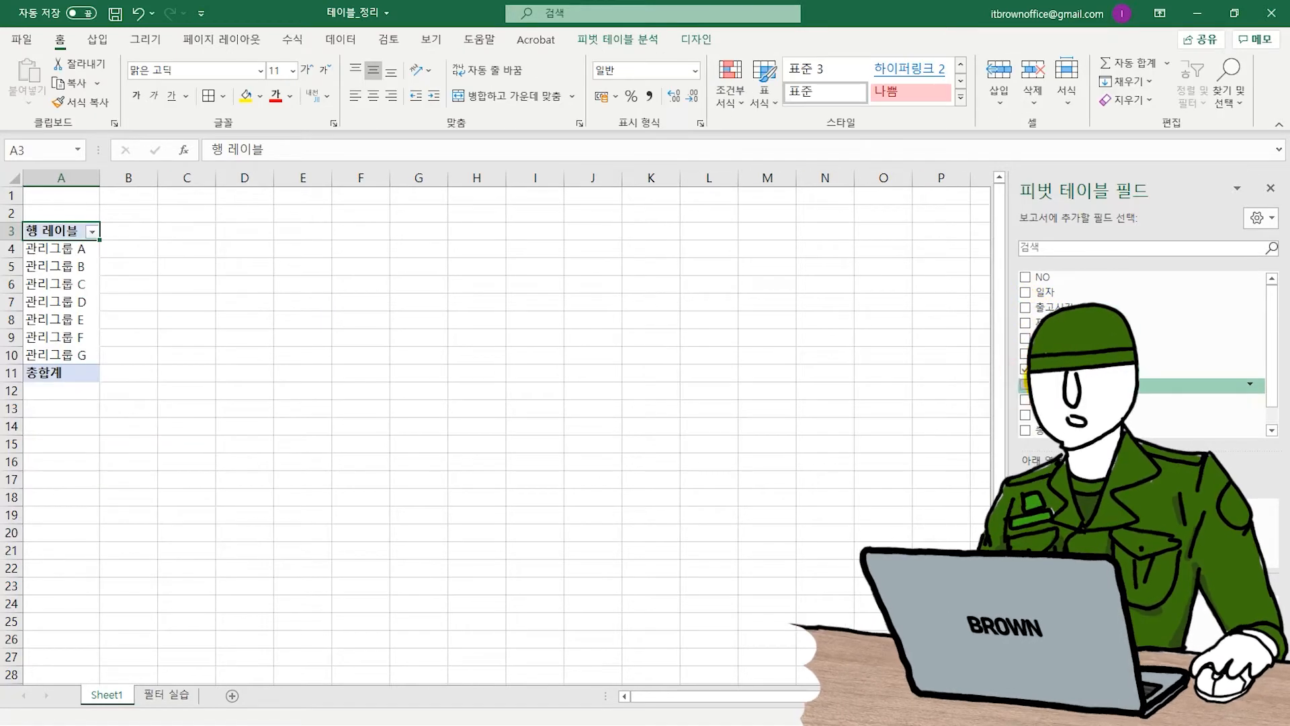
left_click(1025, 371)
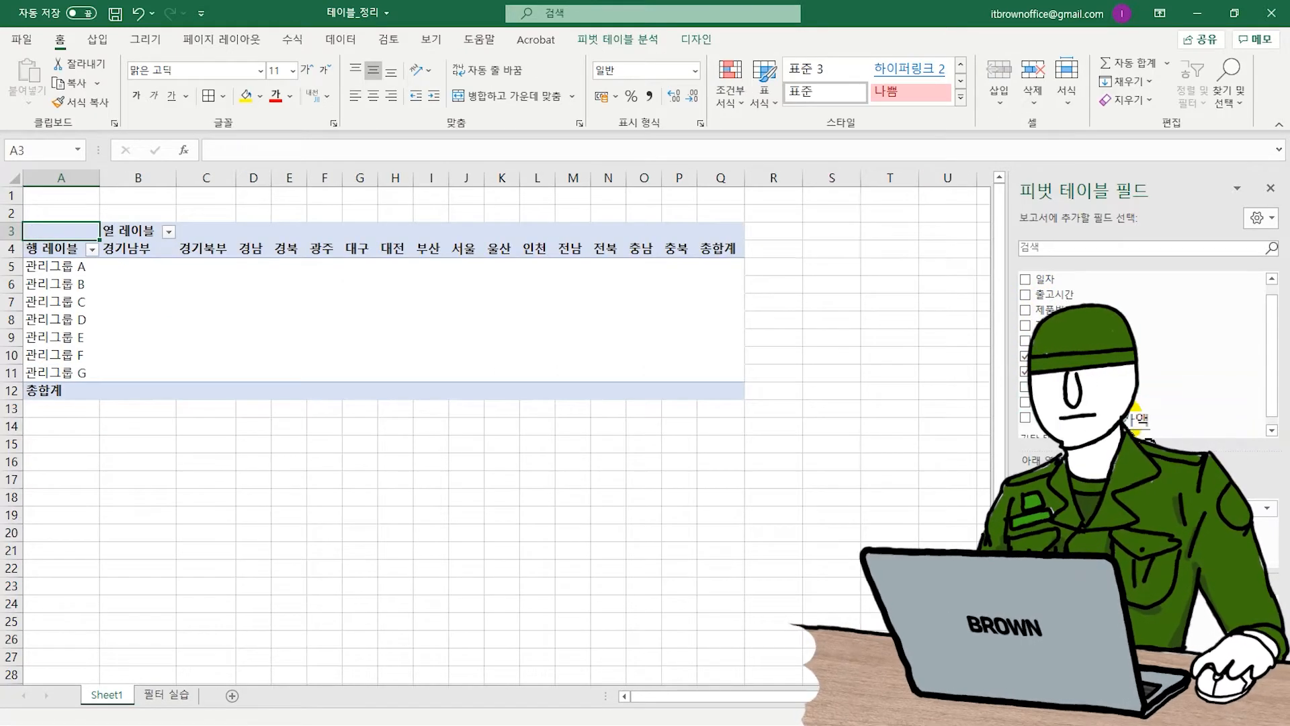
left_click(1025, 377)
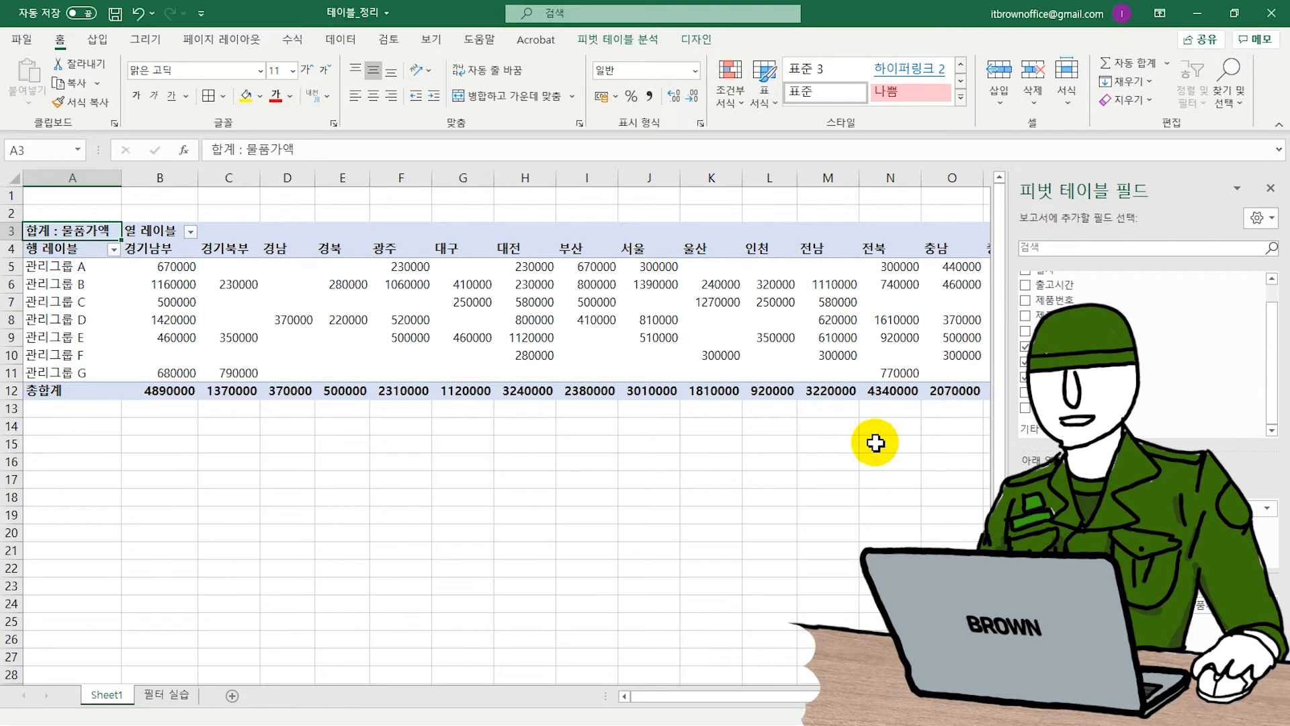
Step: Return to the 필터 실습 sheet and examine the 일자 column's dates and filter list, leaving the filter unapplied
key("ctrl+Page_Down")
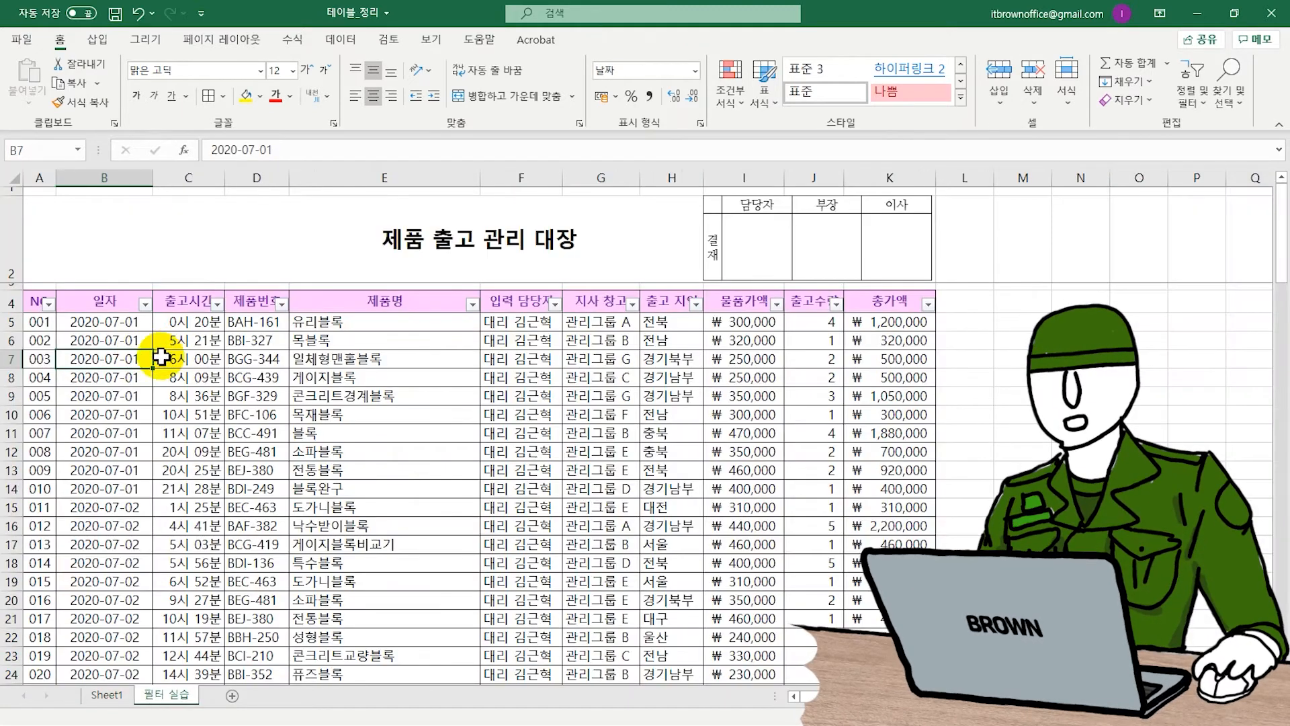
left_click_drag(126, 320, 121, 491)
left_click(115, 525)
left_click_drag(123, 379, 104, 507)
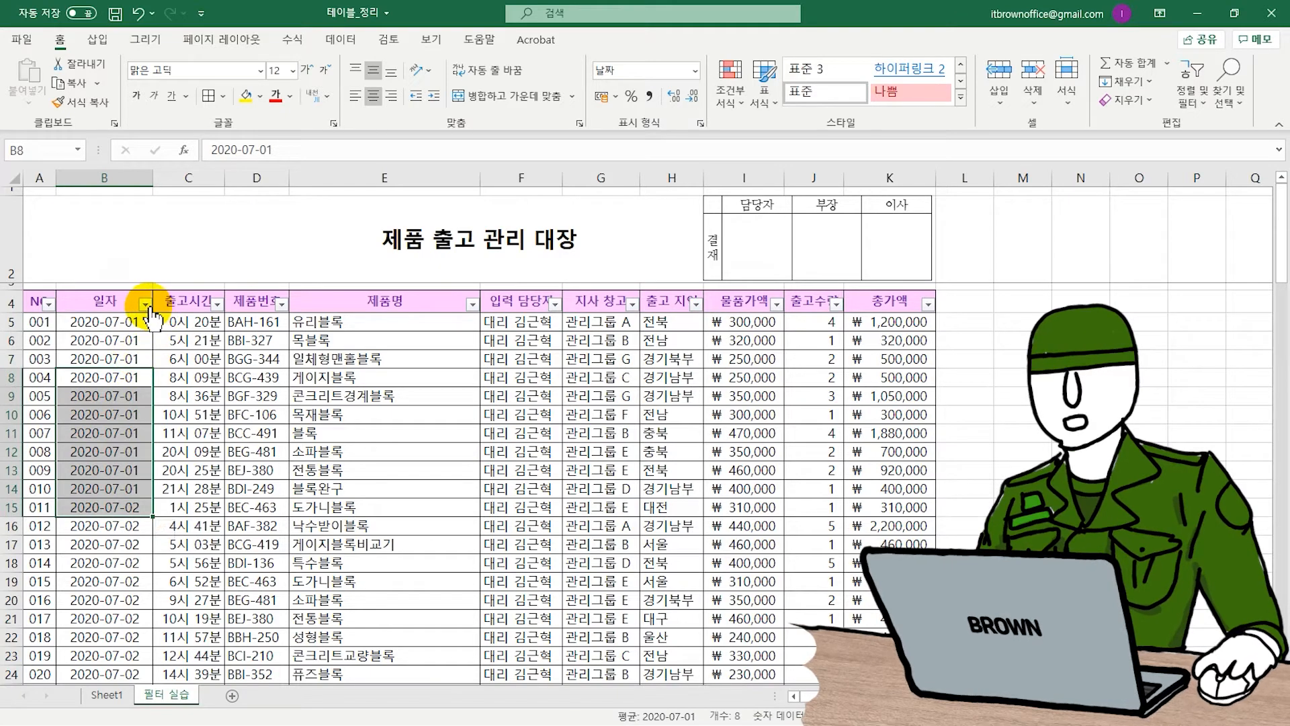
left_click(145, 304)
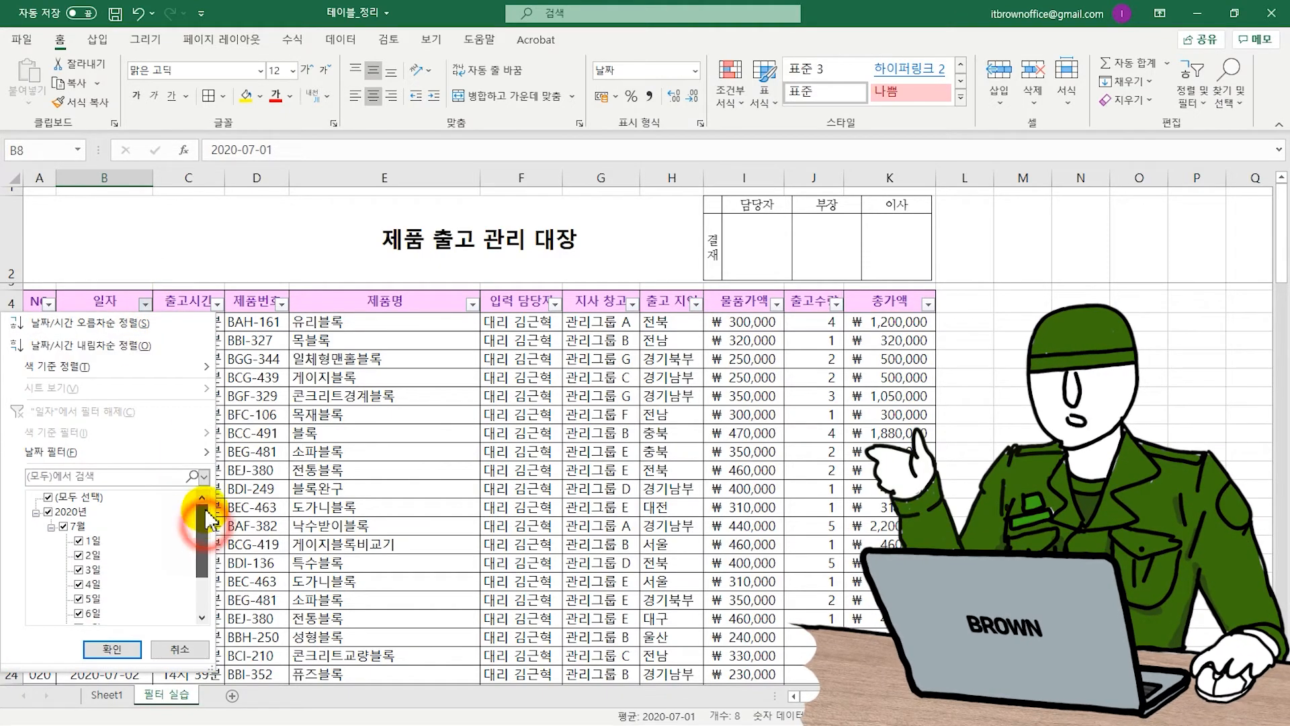
left_click(181, 649)
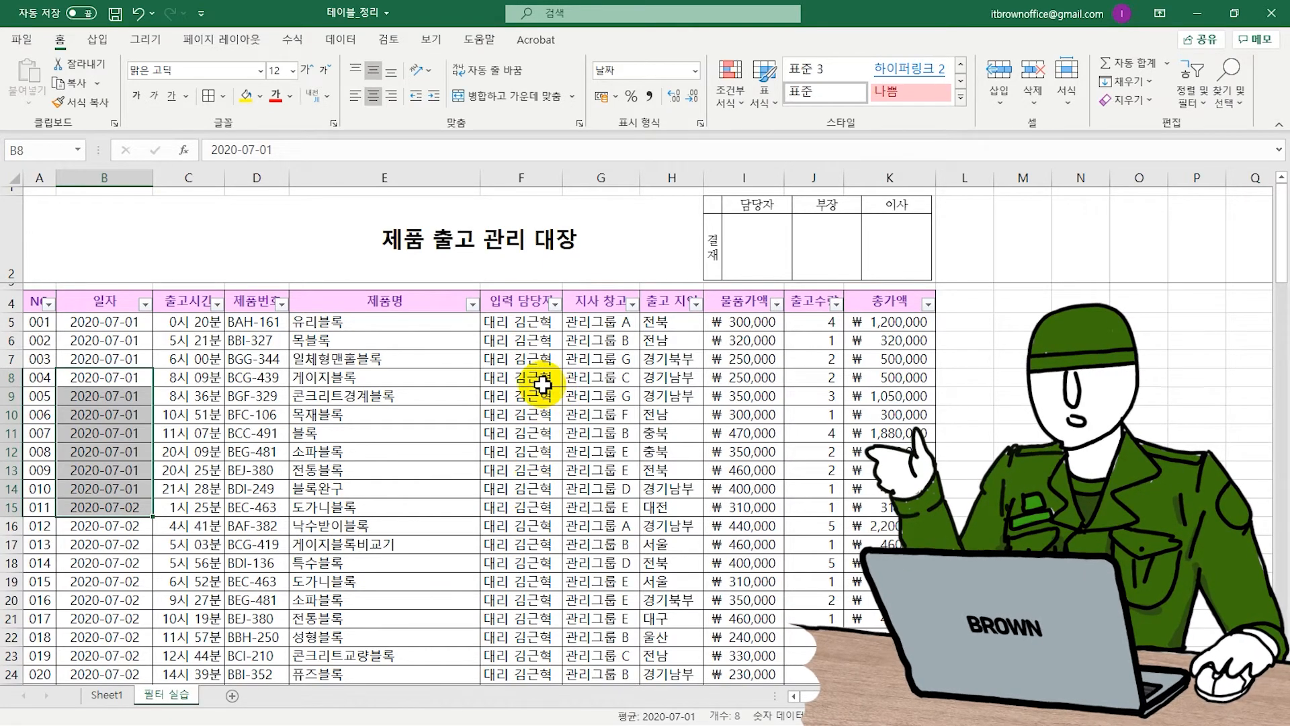
left_click_drag(15, 396, 15, 376)
left_click(15, 376)
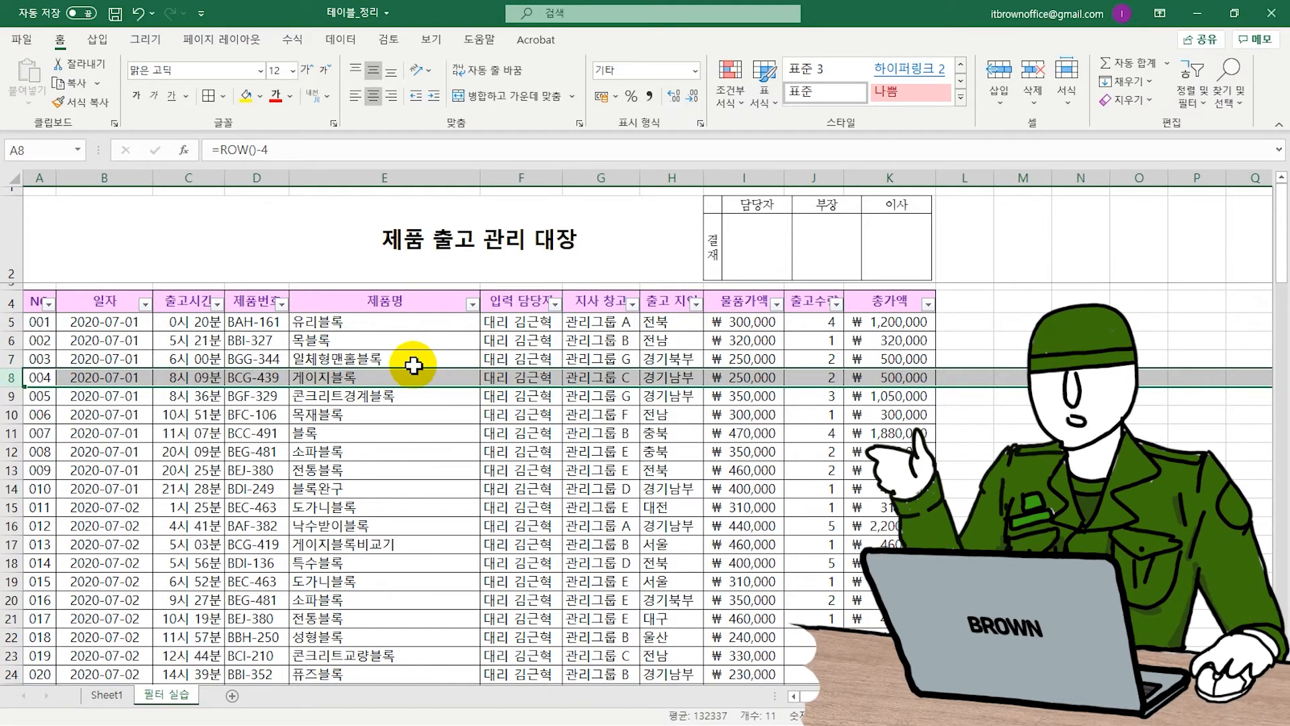
left_click_drag(41, 323, 30, 488)
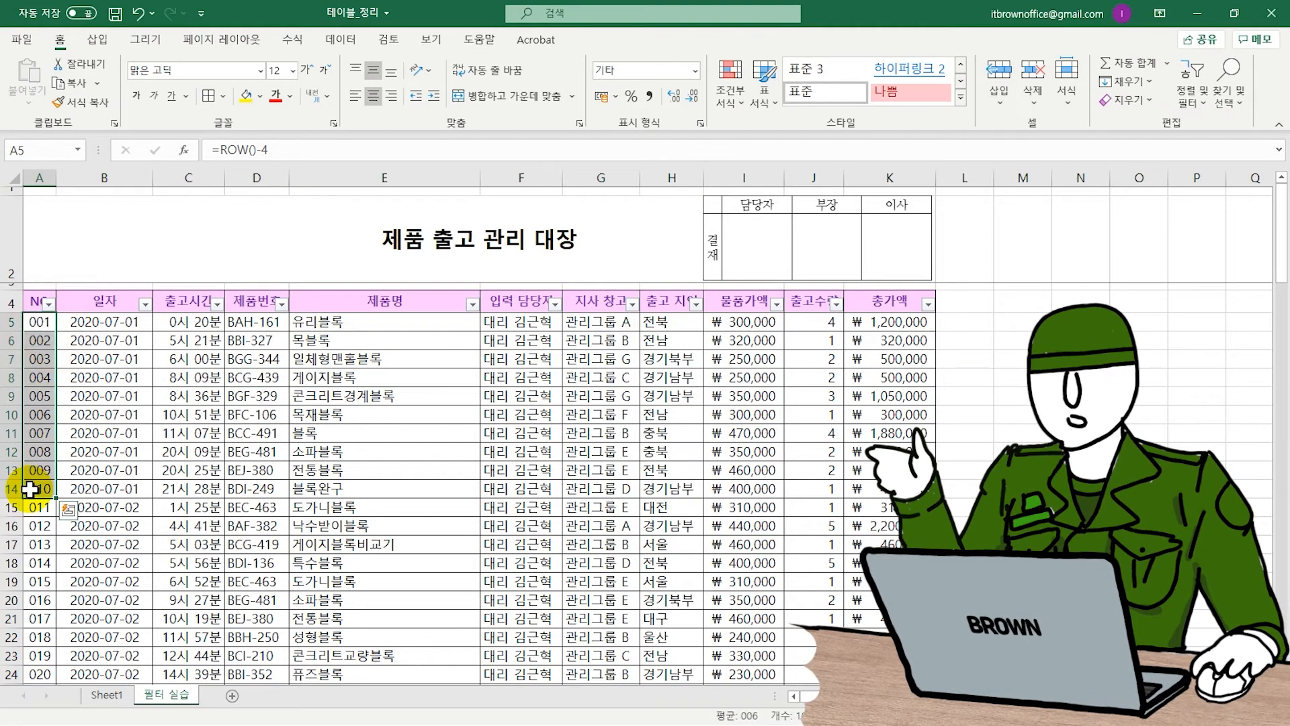
left_click(108, 469)
left_click(15, 363)
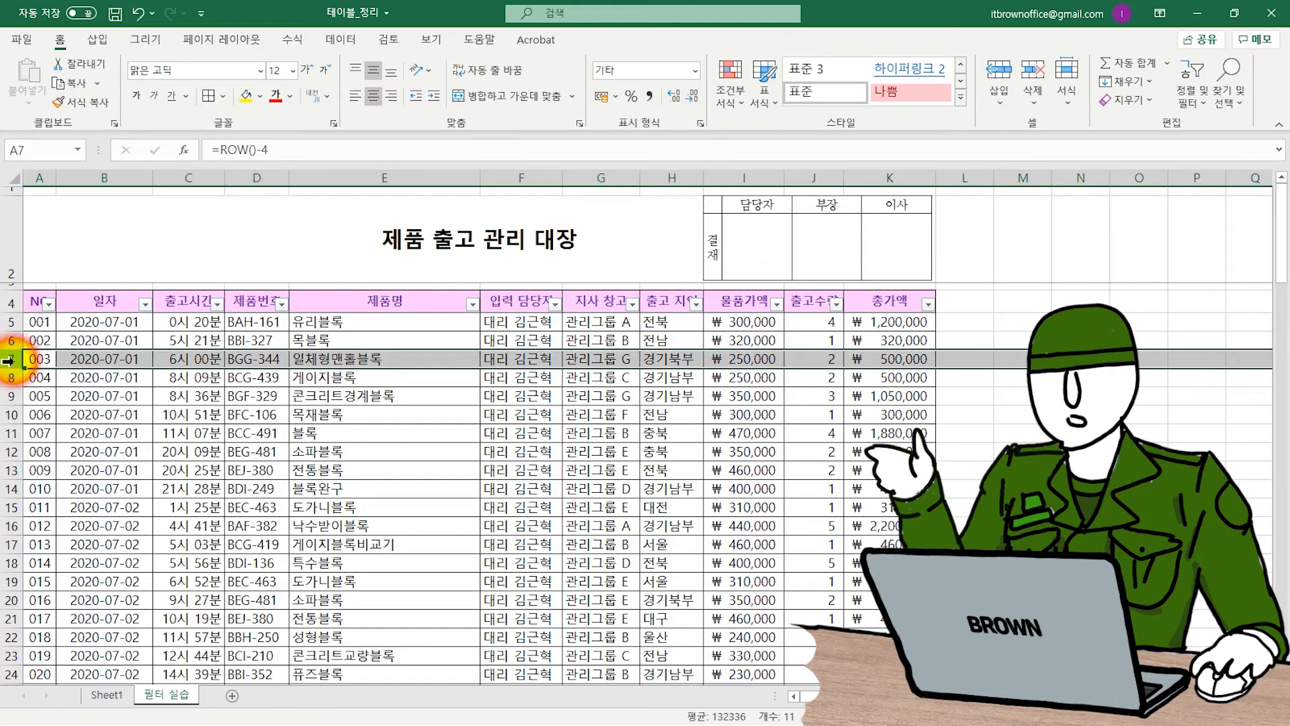
left_click(14, 396)
left_click(8, 433)
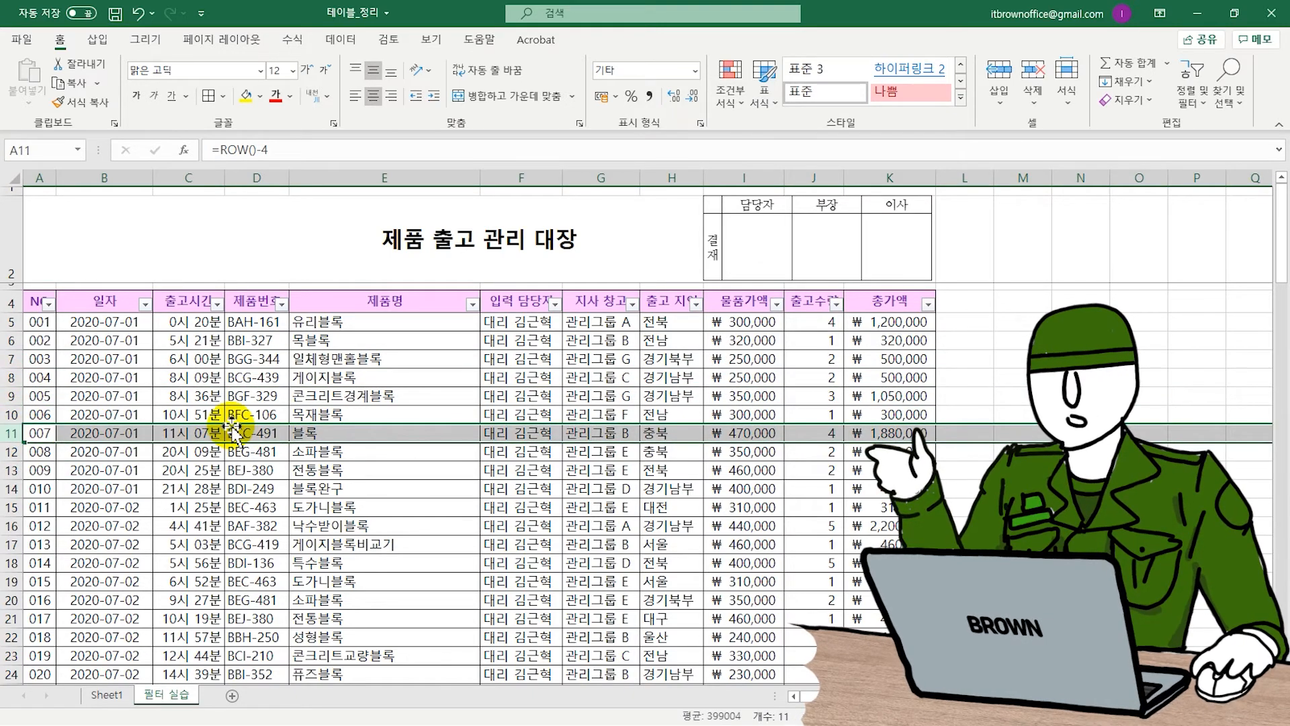